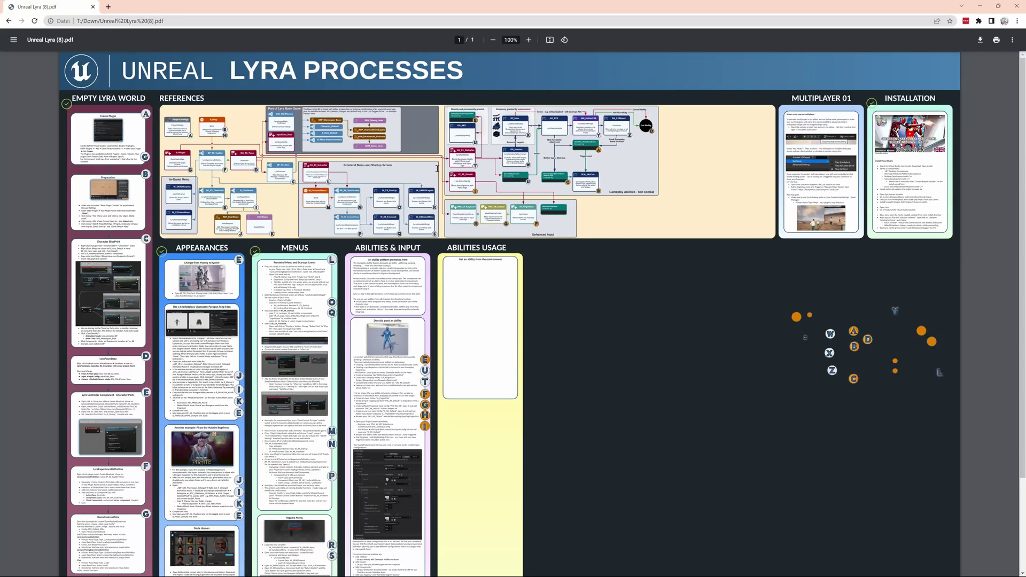
Step: Zoom the Lyra Processes PDF to 244% on the References diagrams and scroll left
scroll(370, 152, "up", 3, "ctrl")
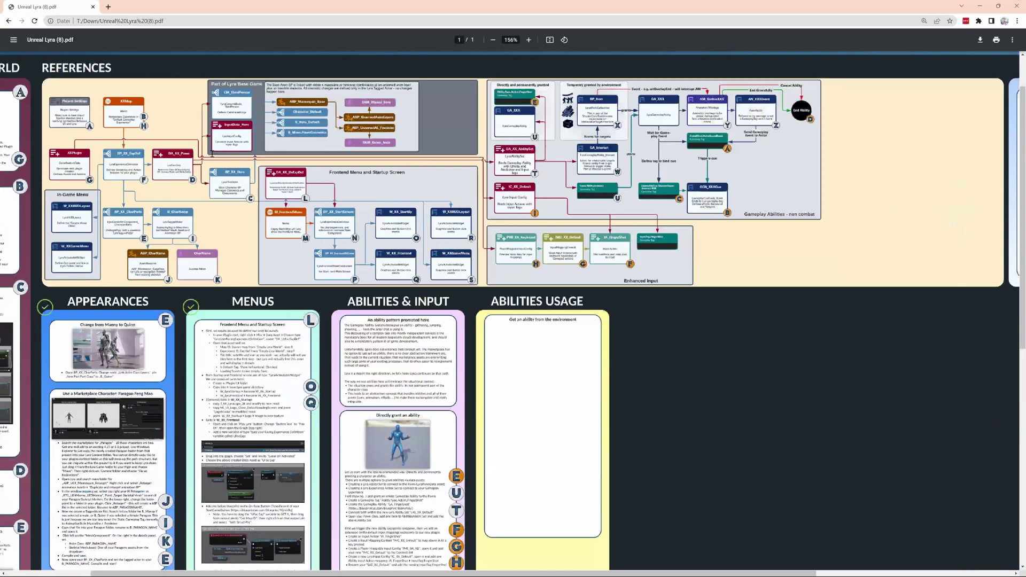
scroll(203, 151, "up", 1, "ctrl")
scroll(202, 151, "up", 1, "ctrl")
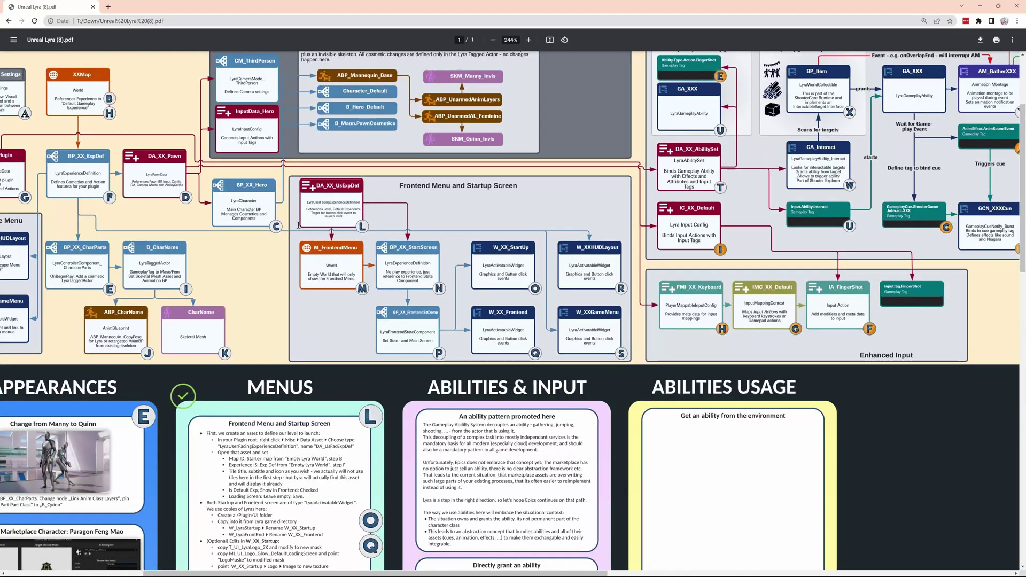
scroll(449, 545, "left", 3)
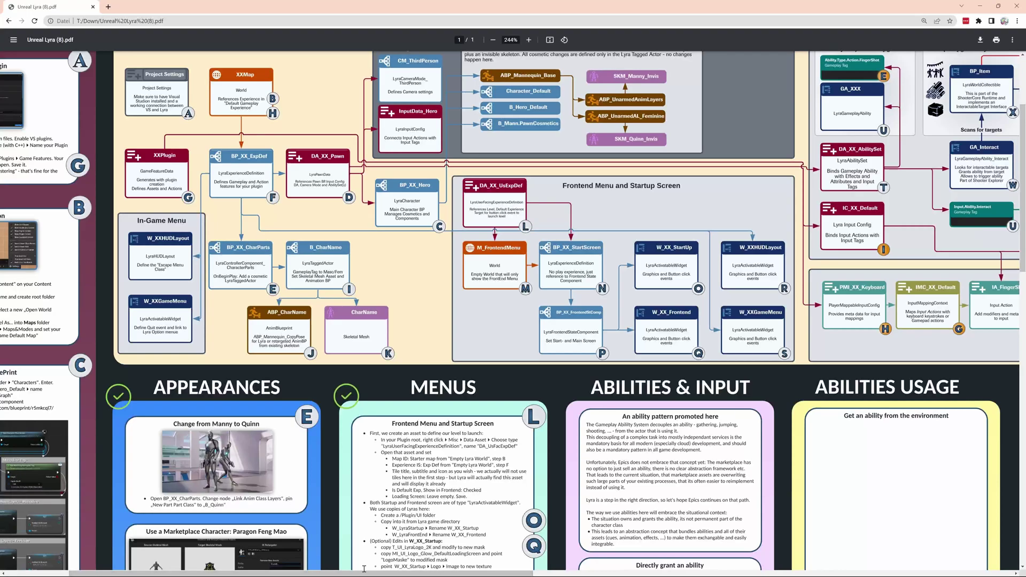
Step: Zoom the PDF to 286% on the Gameplay Abilities – non combat and Enhanced Input diagrams
left_click_drag(356, 571, 545, 575)
scroll(487, 287, "up", 1)
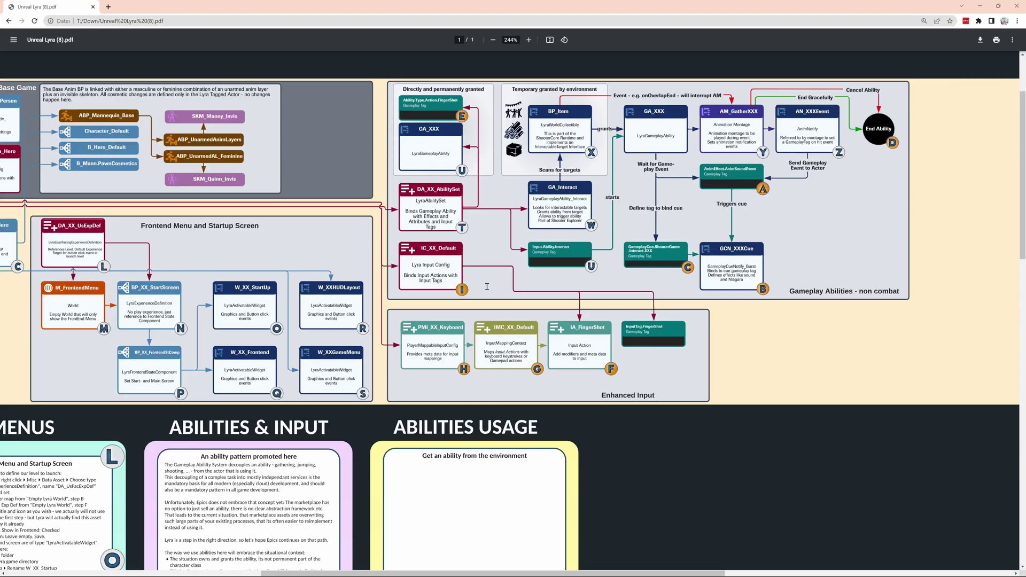
scroll(562, 308, "up", 2, "ctrl")
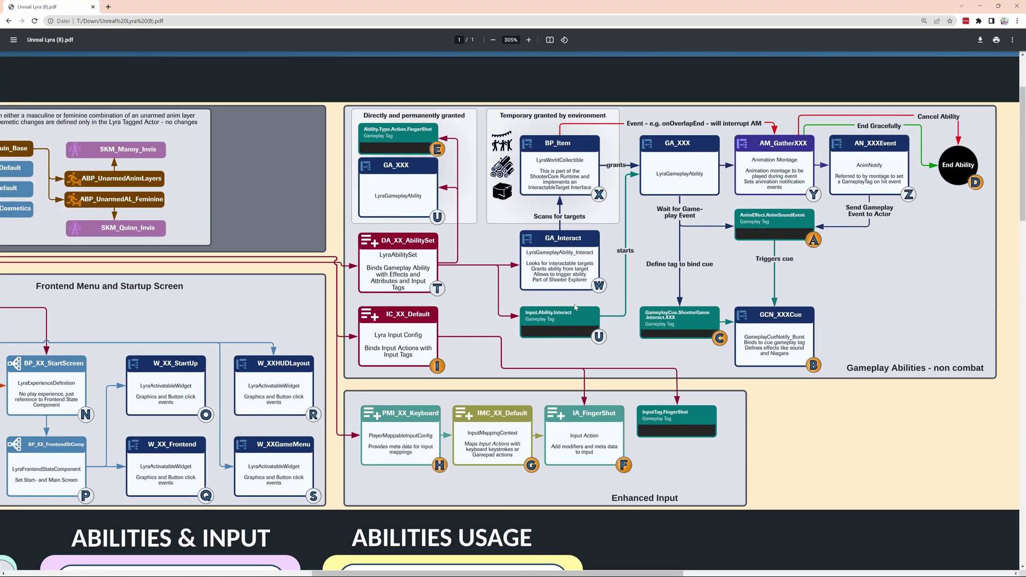
scroll(597, 326, "up", 1, "ctrl")
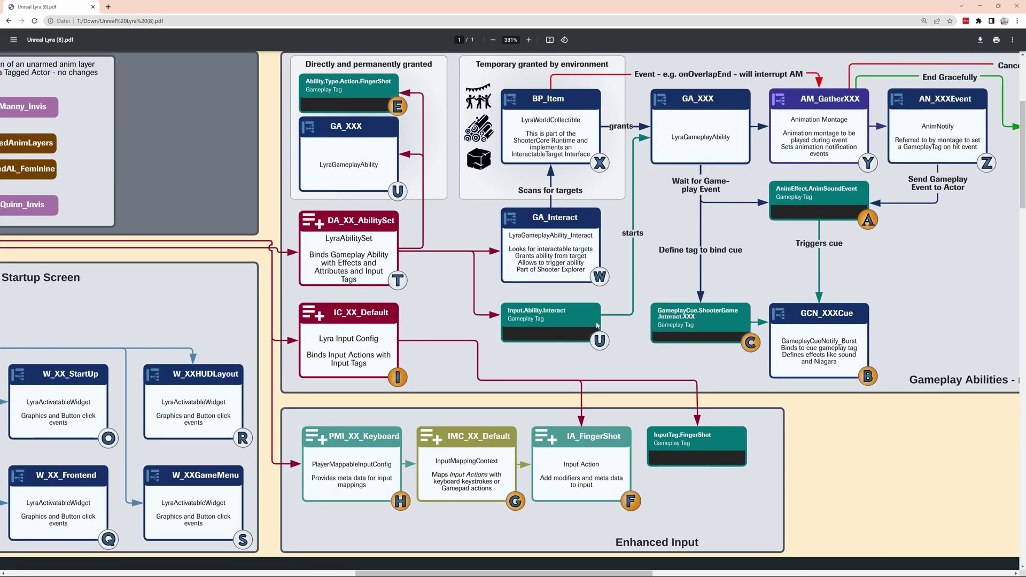
scroll(597, 326, "down", 1, "ctrl")
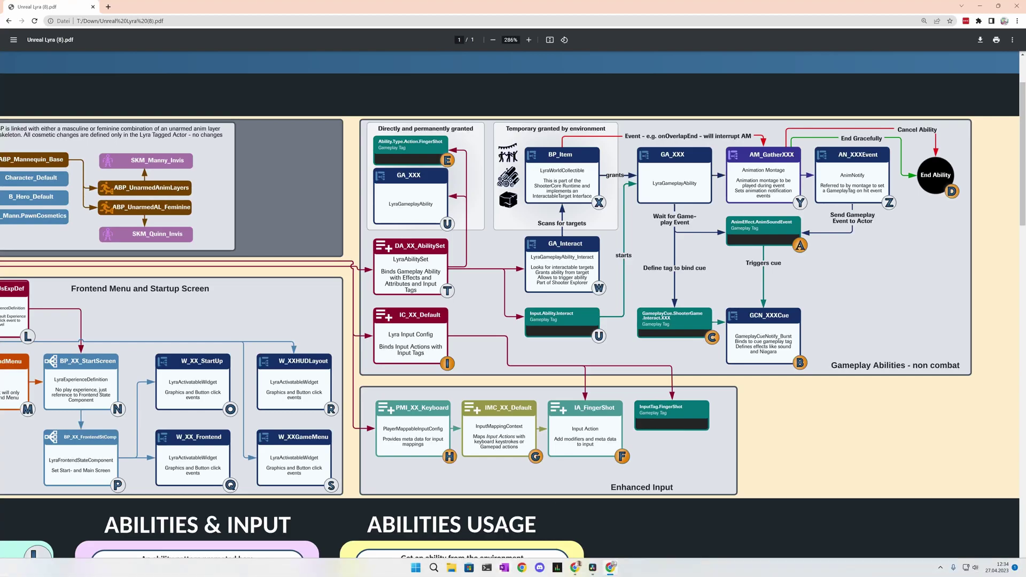
left_click_drag(499, 573, 544, 573)
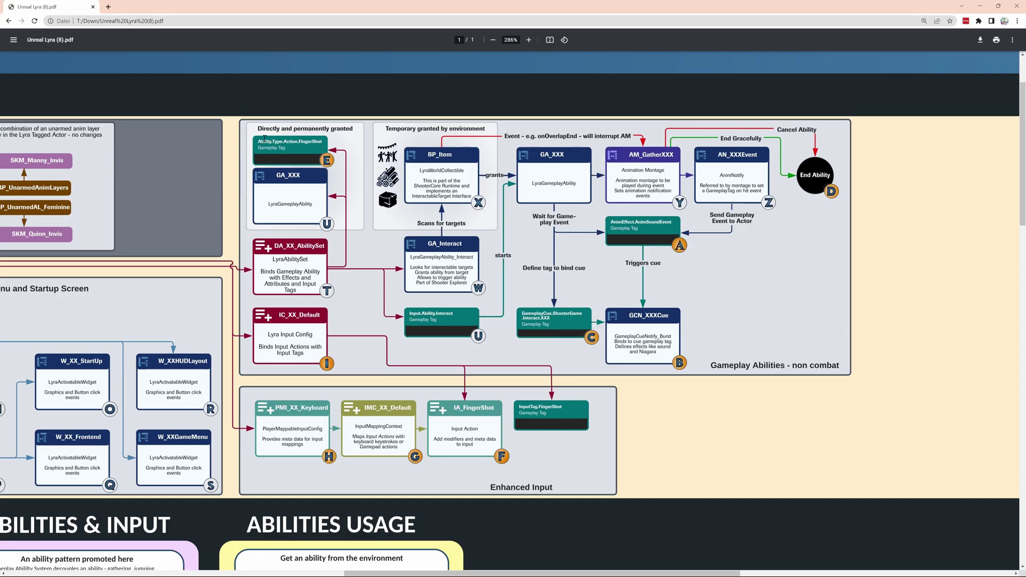
scroll(298, 250, "down", 1)
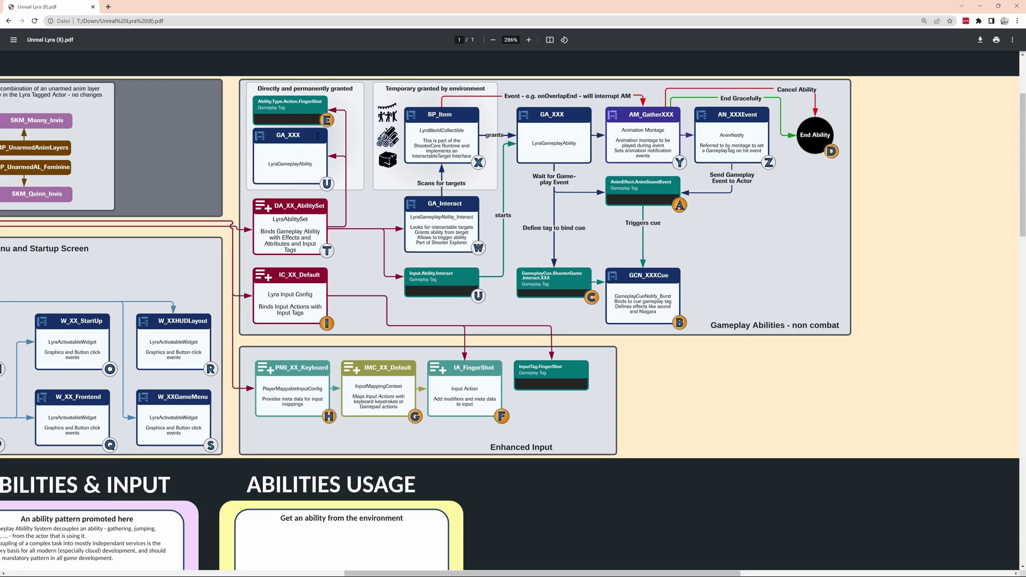
scroll(345, 359, "down", 1)
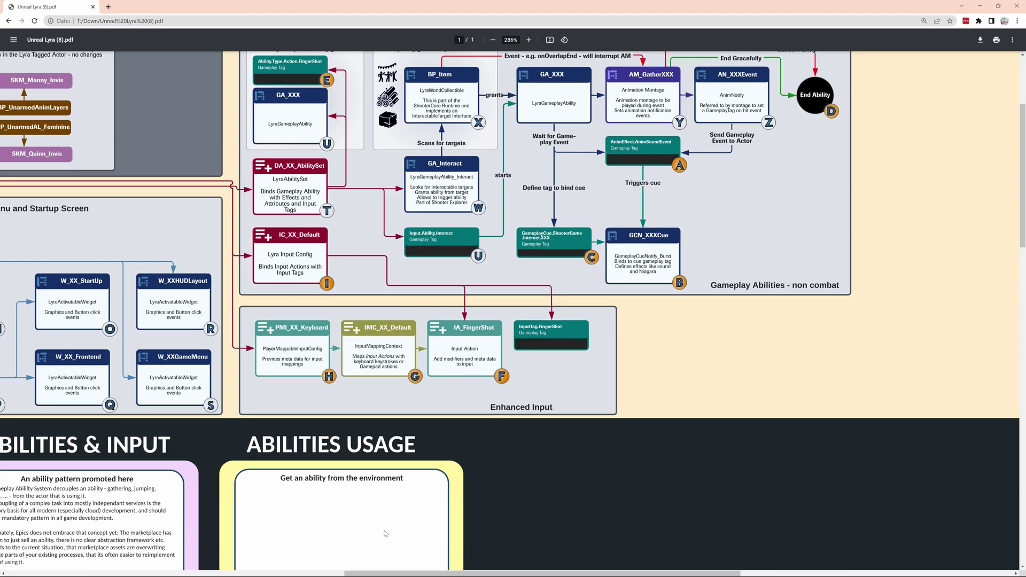
Step: Scroll the PDF down to the 'Directly grant an ability' instructions
left_click_drag(365, 574, 241, 574)
scroll(498, 407, "down", 5)
scroll(498, 407, "down", 4)
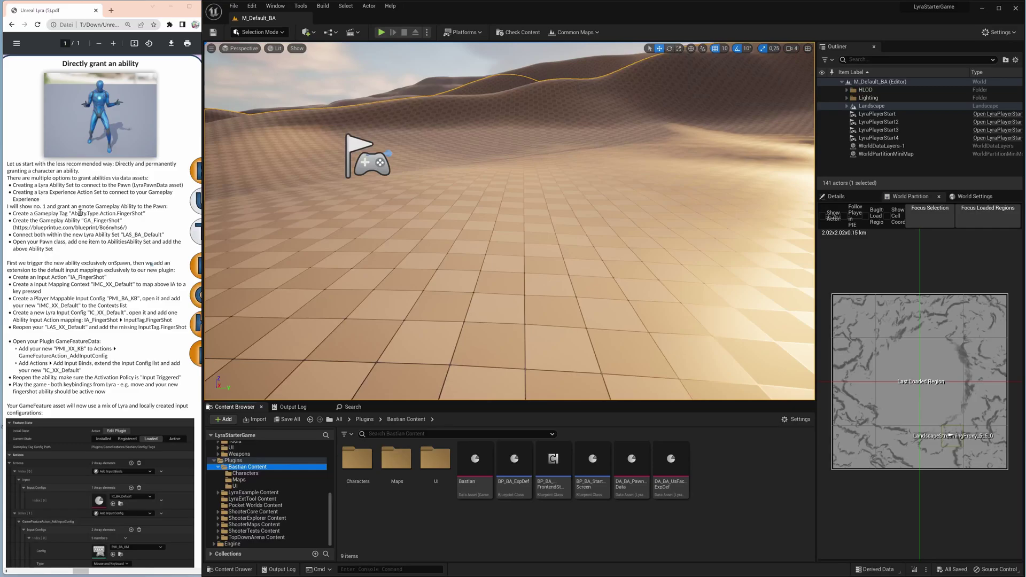
Step: Copy Ability.Type.Action.FingerShot from the PDF and open the GameplayTags project settings
left_click_drag(72, 212, 144, 214)
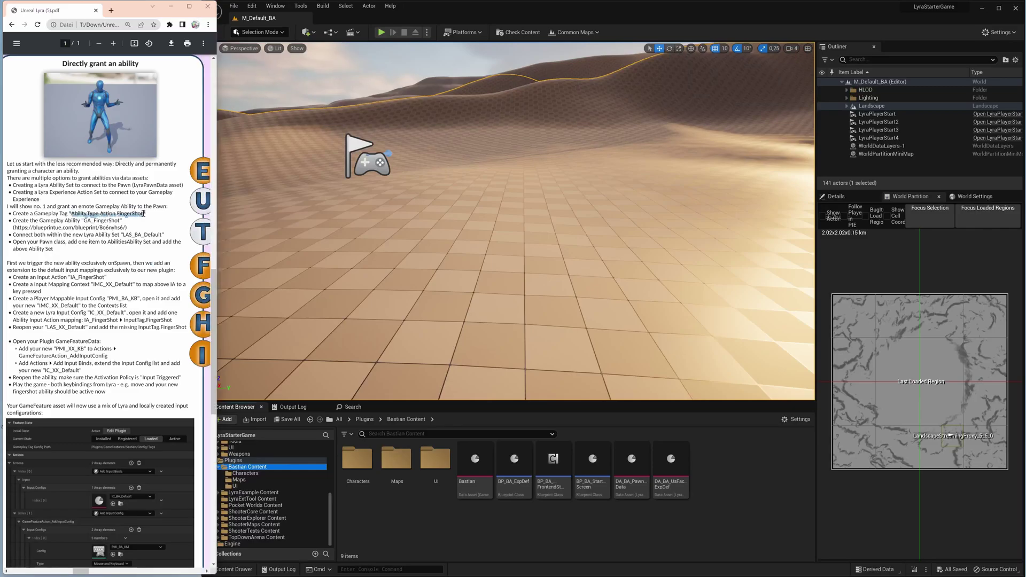
left_click(252, 6)
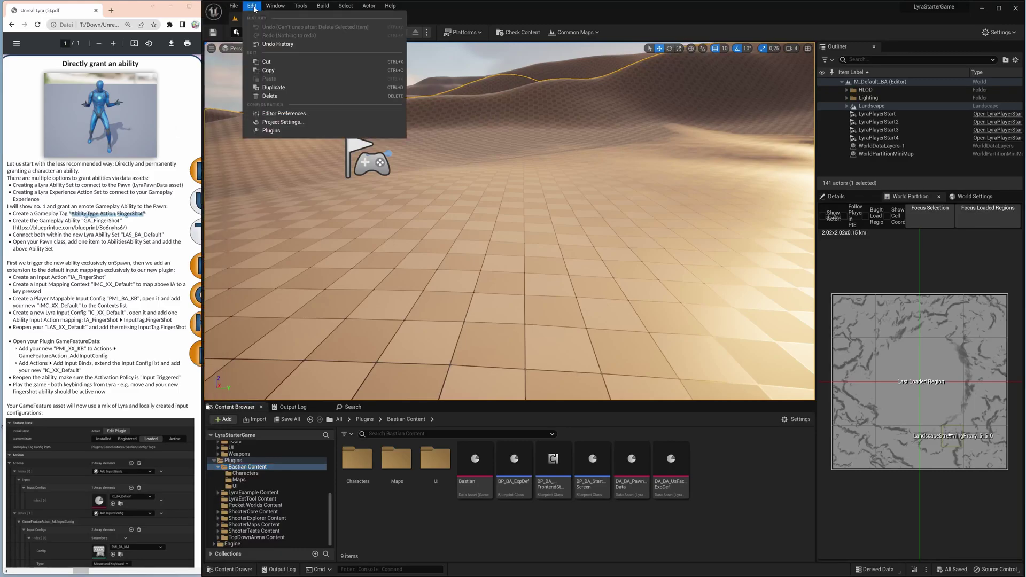
left_click(283, 122)
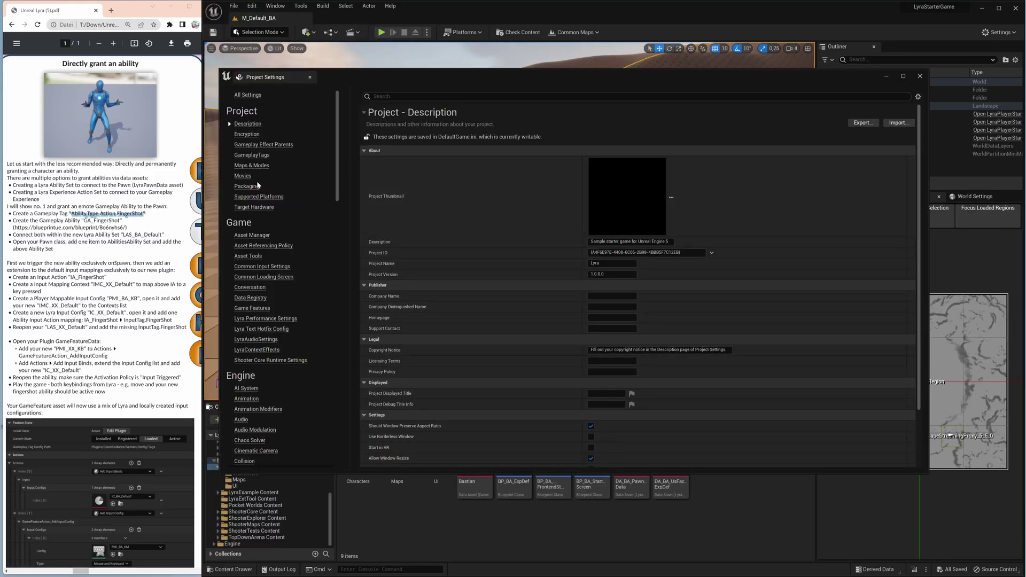
left_click(252, 156)
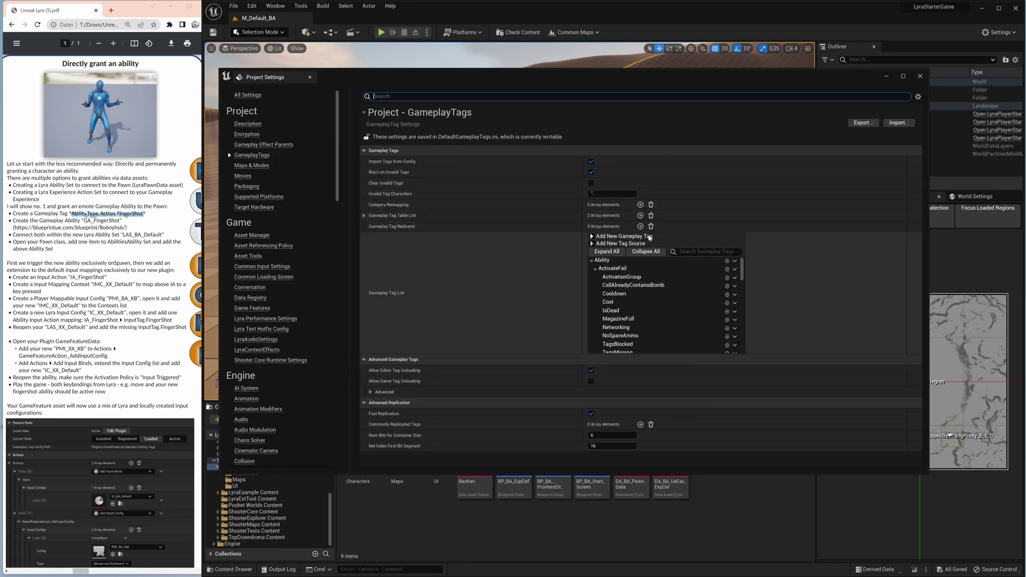
Step: Add the Ability.Type.Action.FingerShot tag and expand Ability > Type > Action to confirm it
left_click(594, 238)
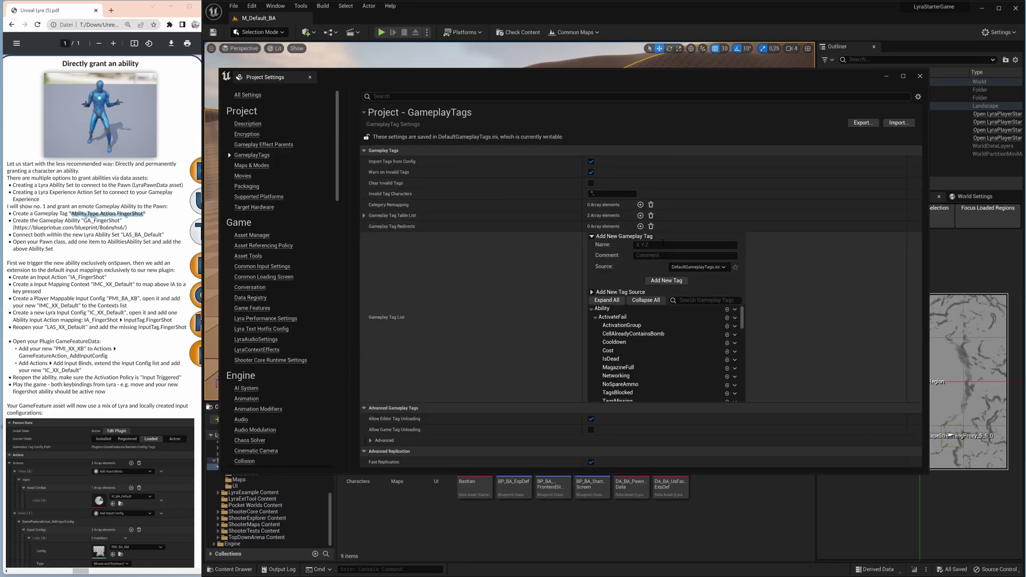
type("\"Ability.Type.Action.FingerShot\"")
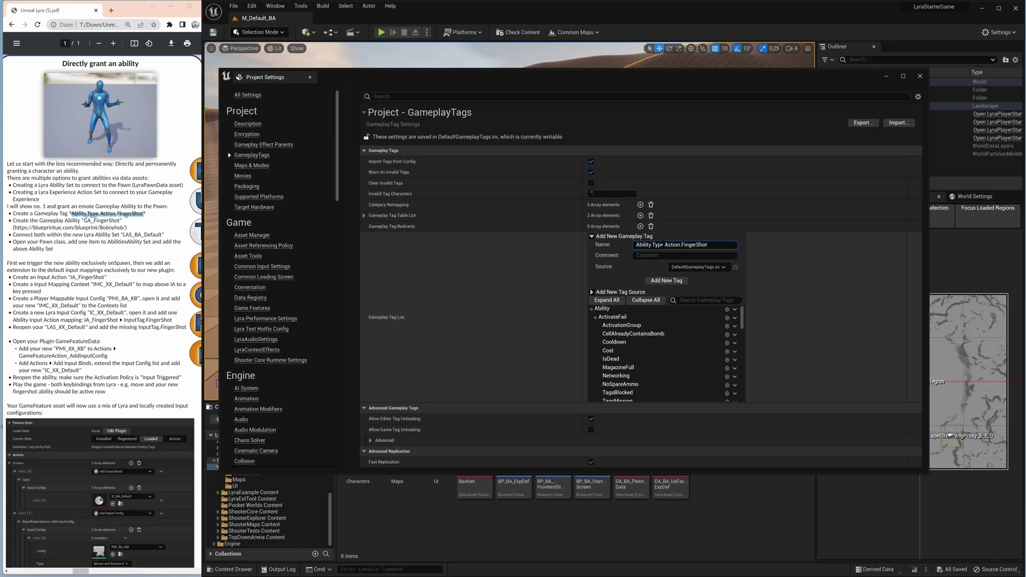
left_click(666, 280)
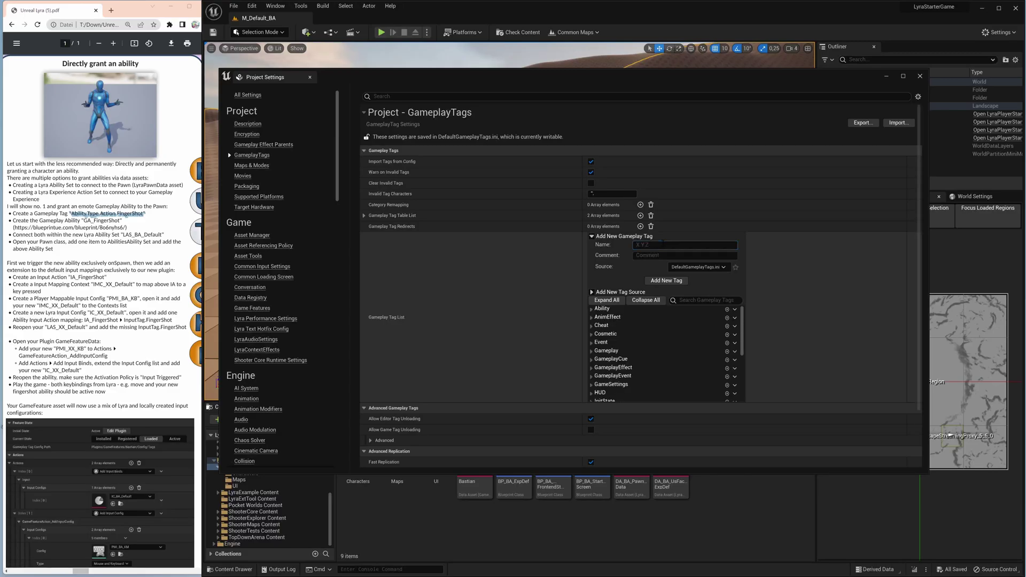
left_click(592, 309)
left_click(598, 377)
scroll(597, 380, "down", 5)
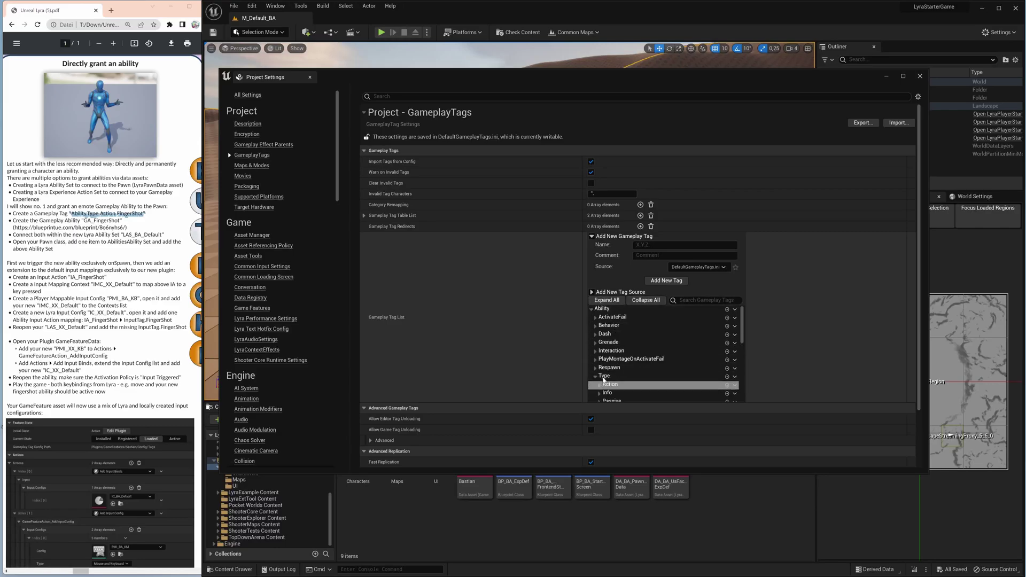
left_click(598, 324)
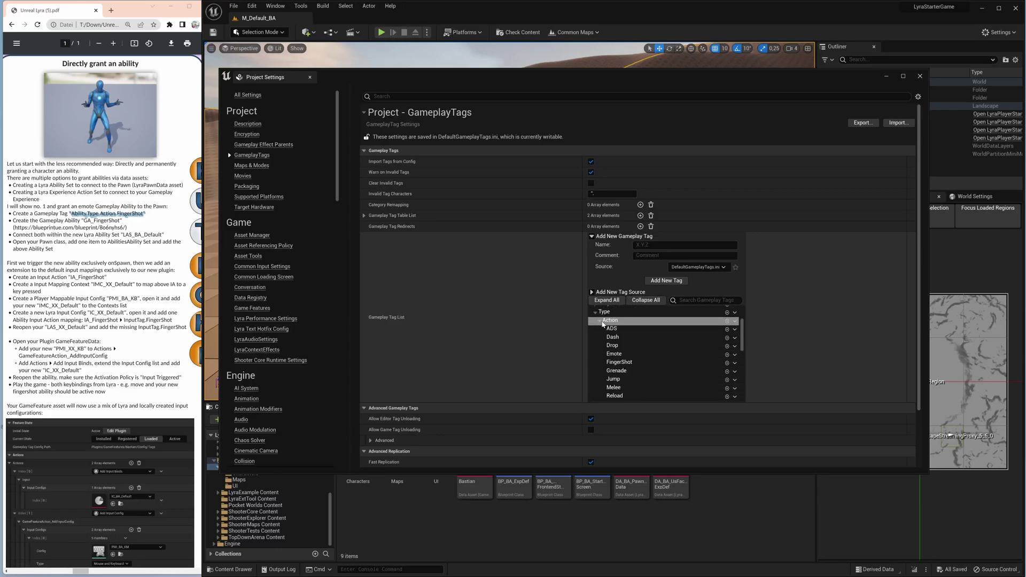
scroll(620, 336, "down", 1)
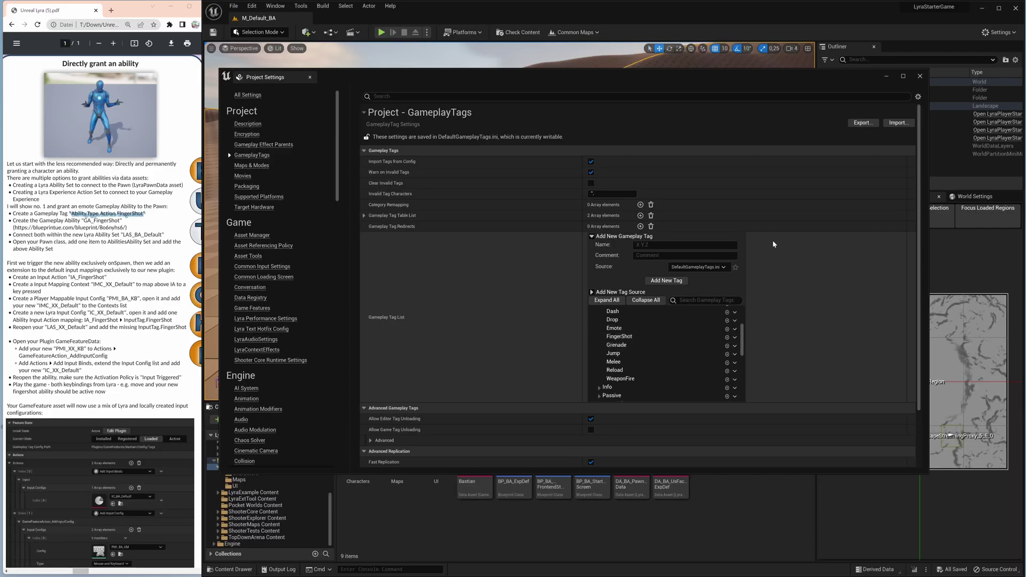
Step: Copy the name GA_FingerShot from the PDF and create an Abilities folder in Bastian Content
left_click(920, 76)
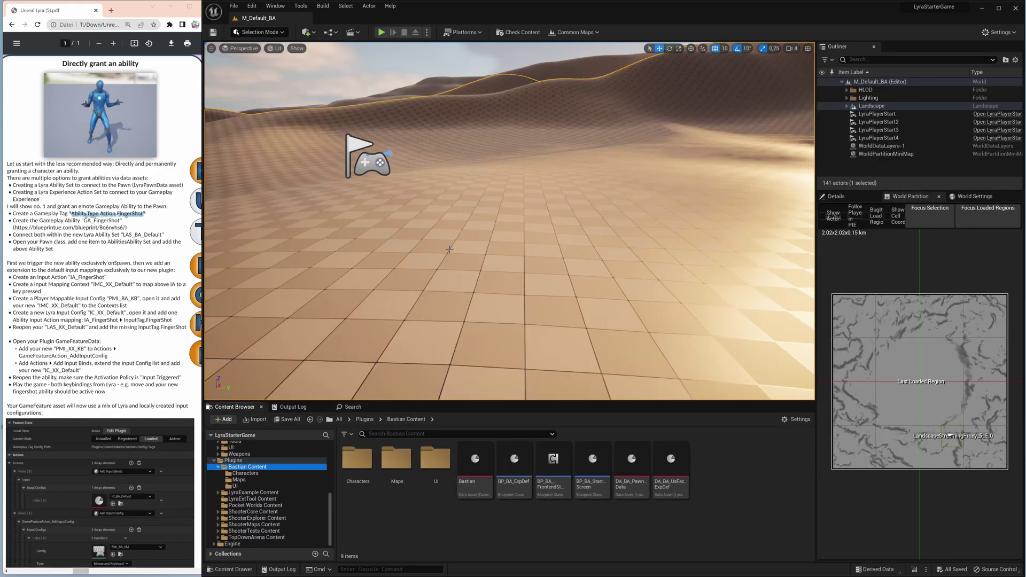
left_click(76, 221)
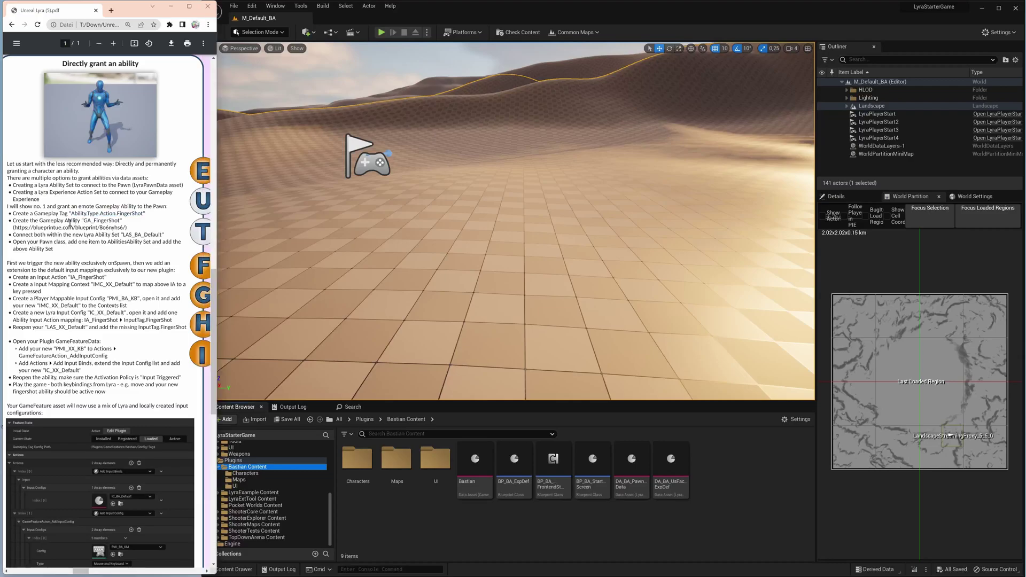
left_click_drag(84, 221, 121, 220)
key("ctrl+c")
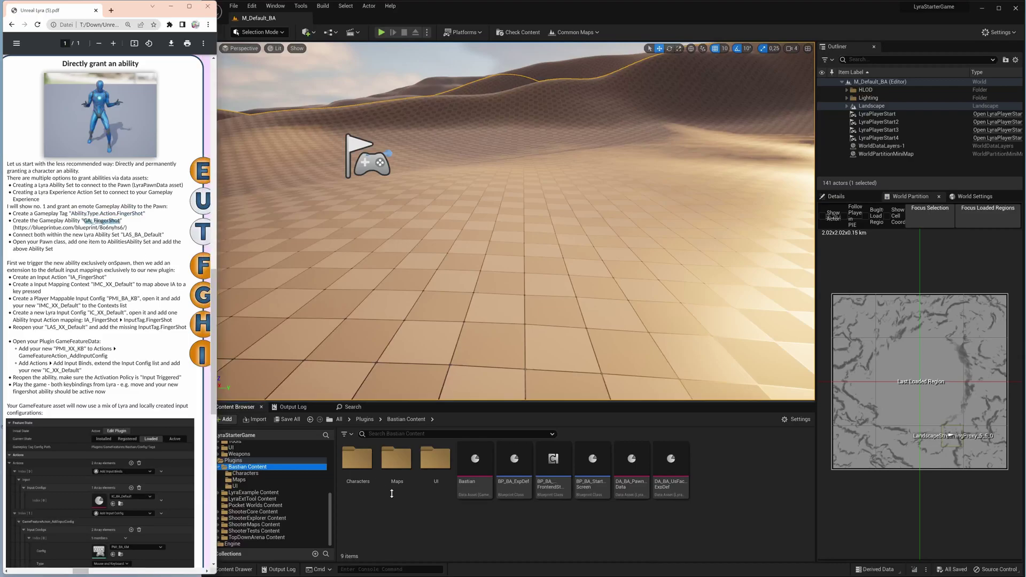
right_click(414, 521)
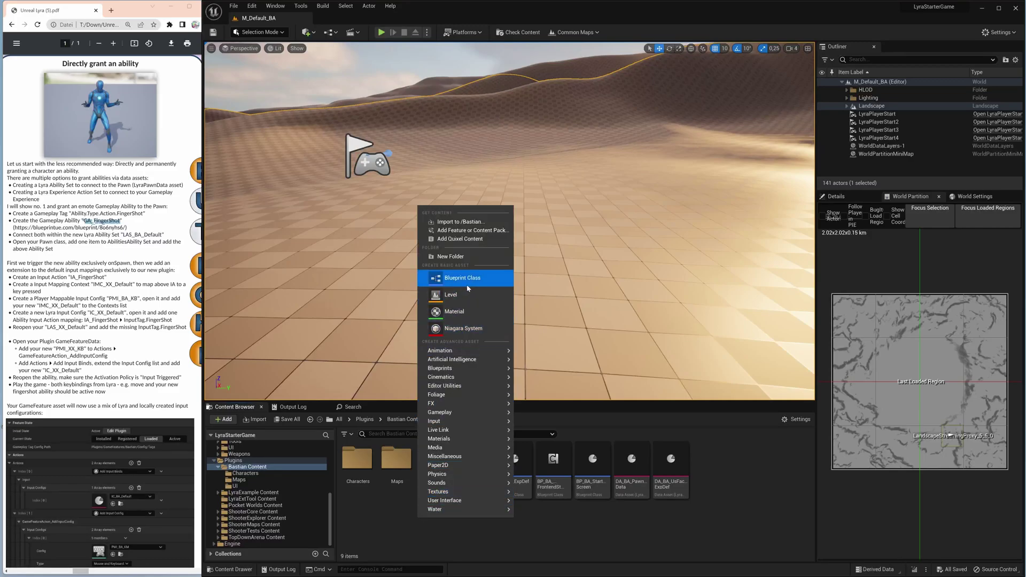
left_click(450, 257)
type("Abilities")
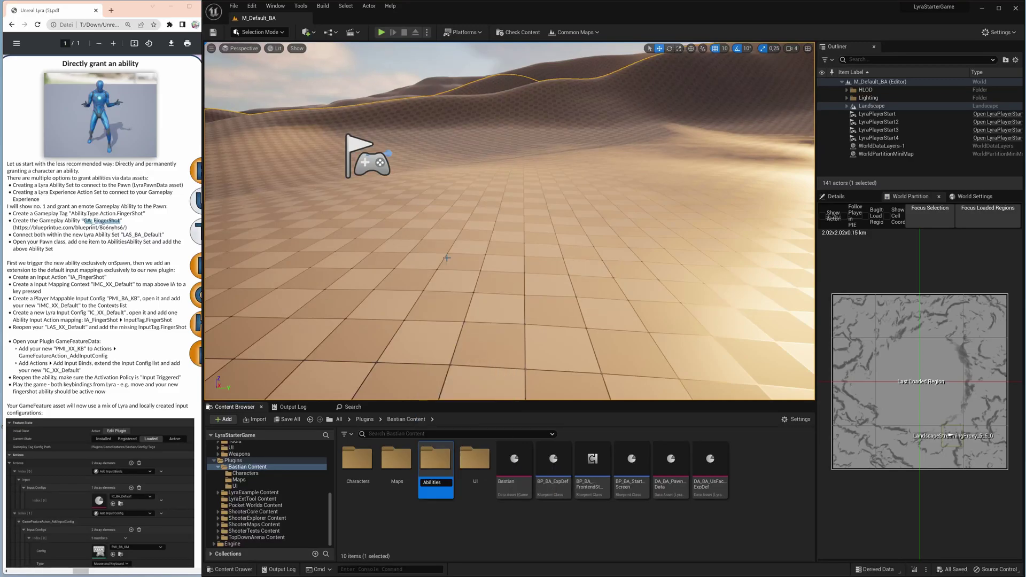
key("Return")
key("Return")
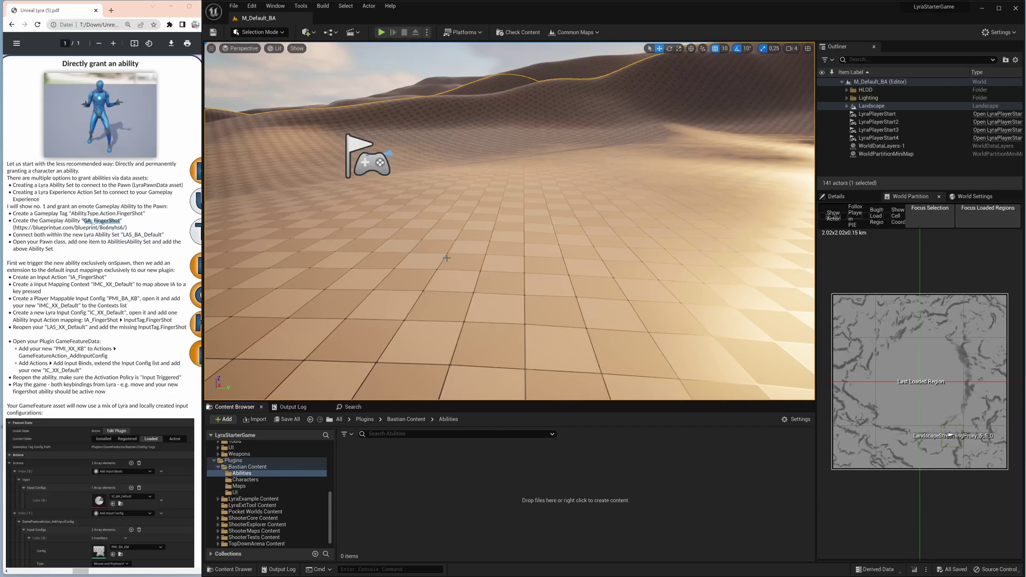
Step: Create a Blueprint with parent LyraGameplayAbility named GA_FingerShot in the Abilities folder
right_click(450, 490)
left_click(479, 246)
type("ly")
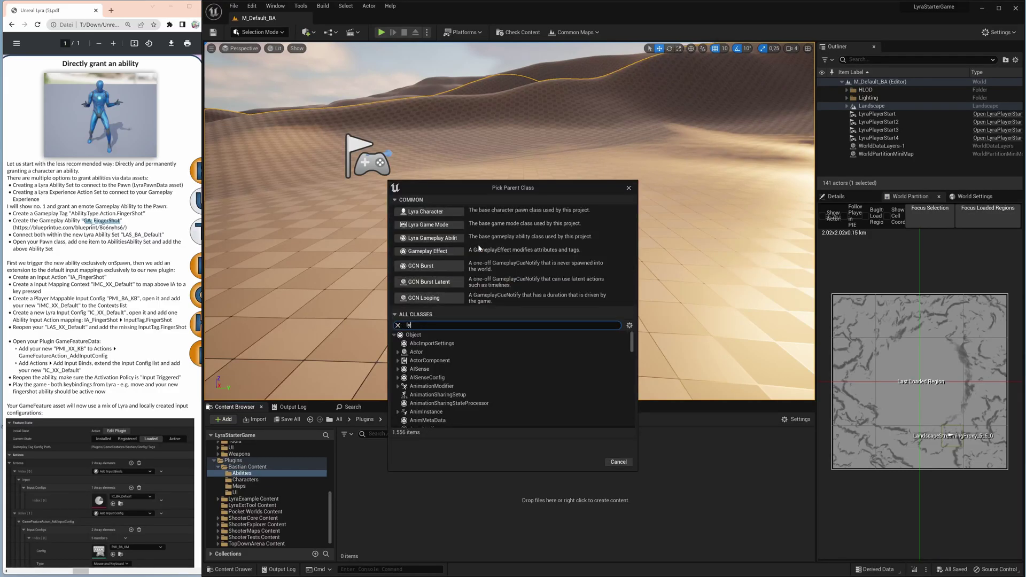
type("ragamepla")
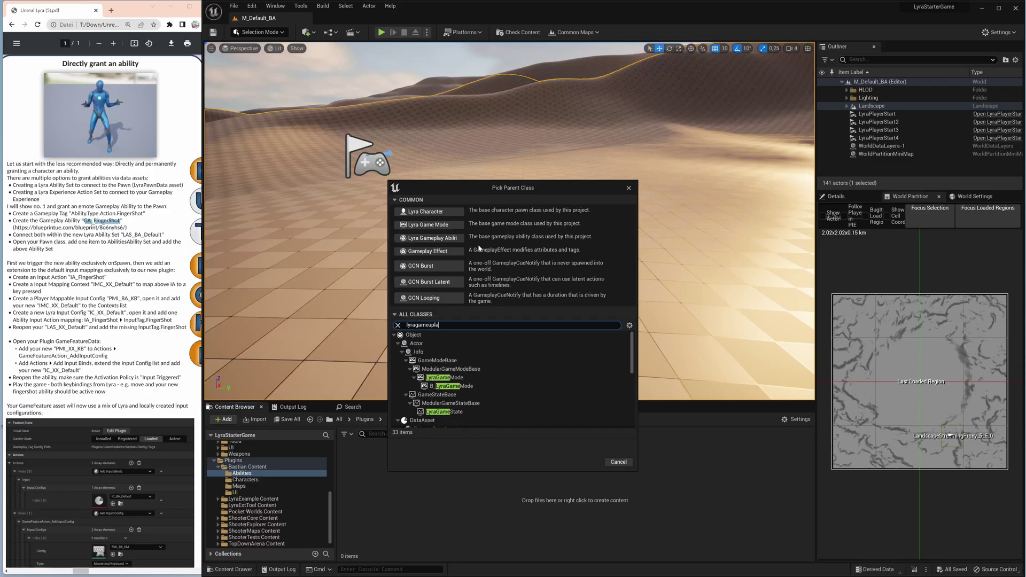
key("BackSpace")
key("BackSpace")
type("playab")
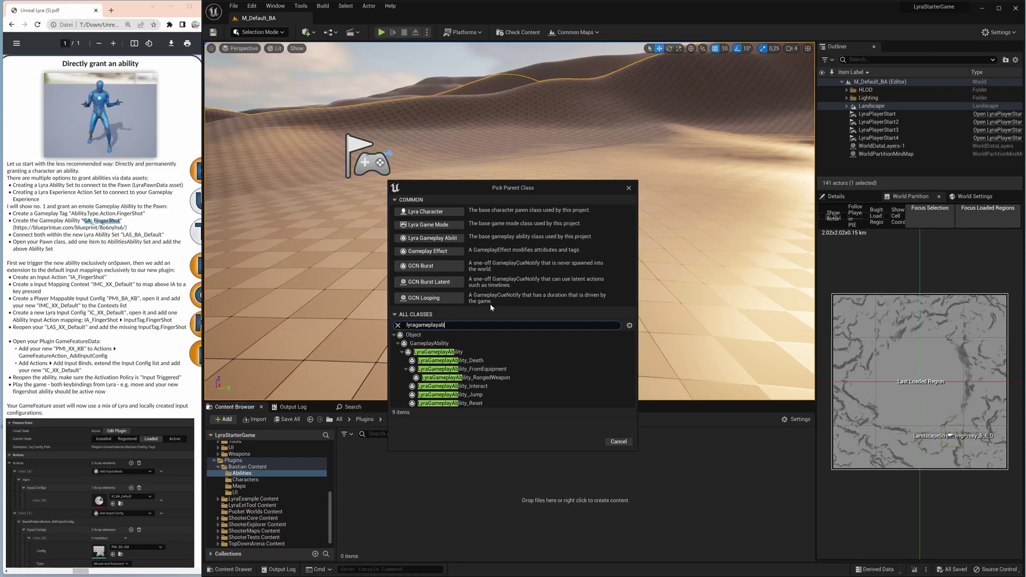
left_click(444, 352)
left_click(586, 441)
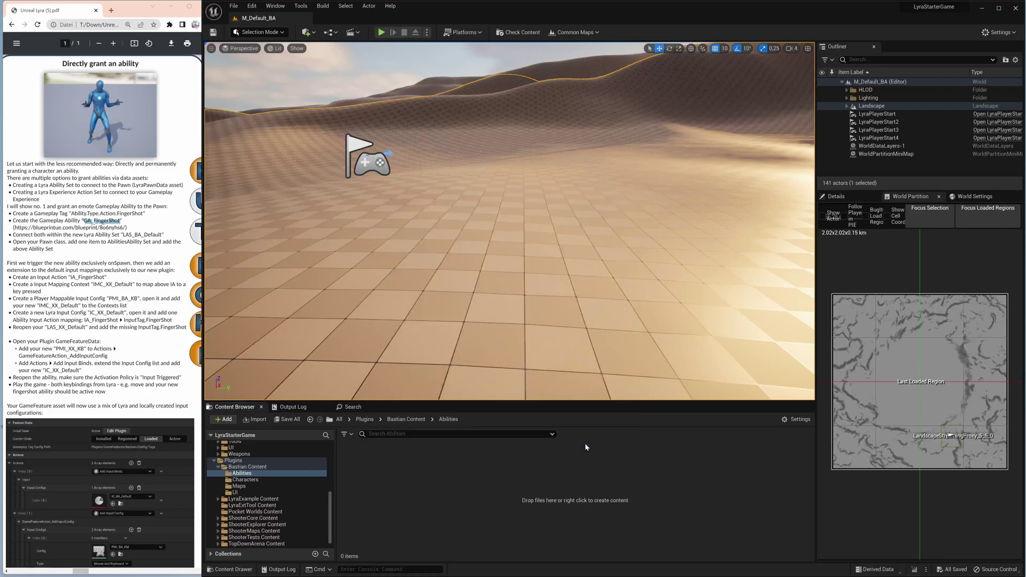
key("ctrl+v")
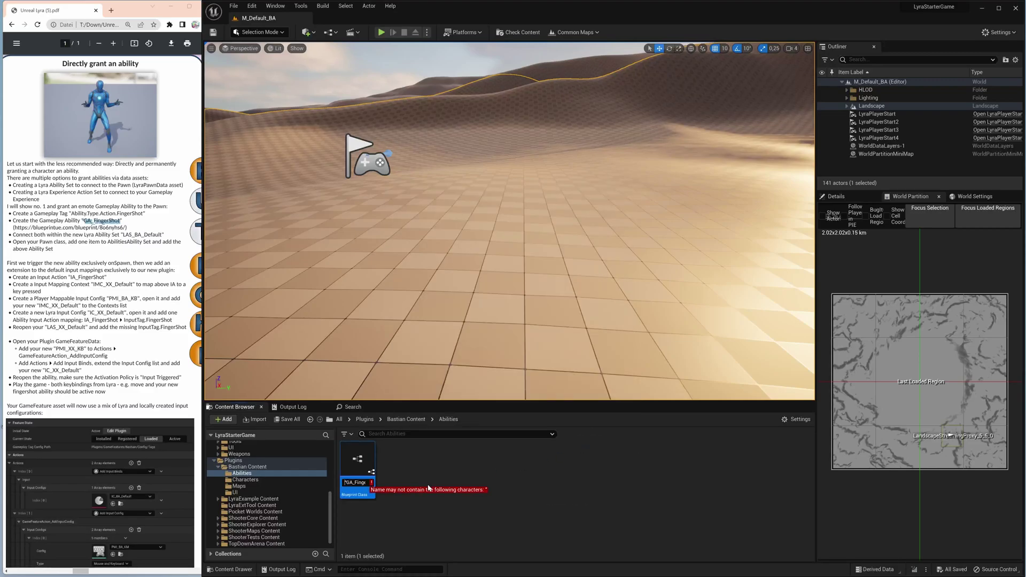
key("Return")
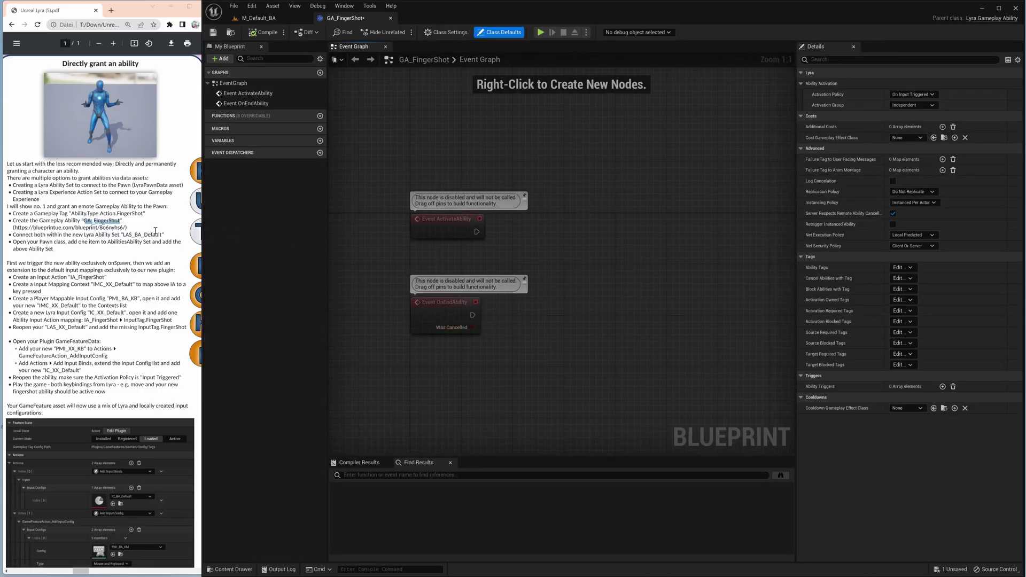
Step: Copy the ability's blueprint node code from the linked blueprintUE template page
right_click(101, 229)
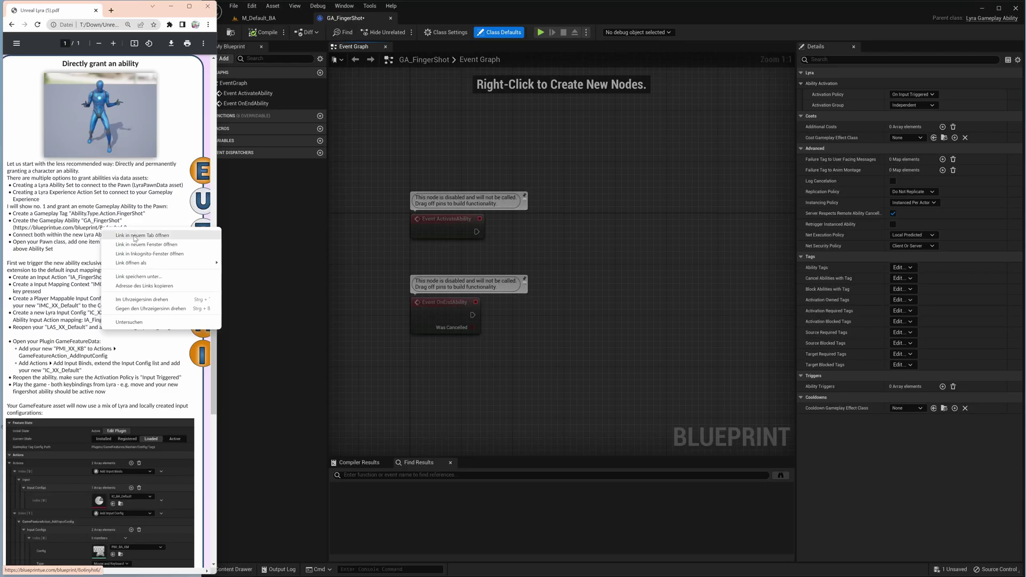
left_click(135, 236)
left_click(80, 10)
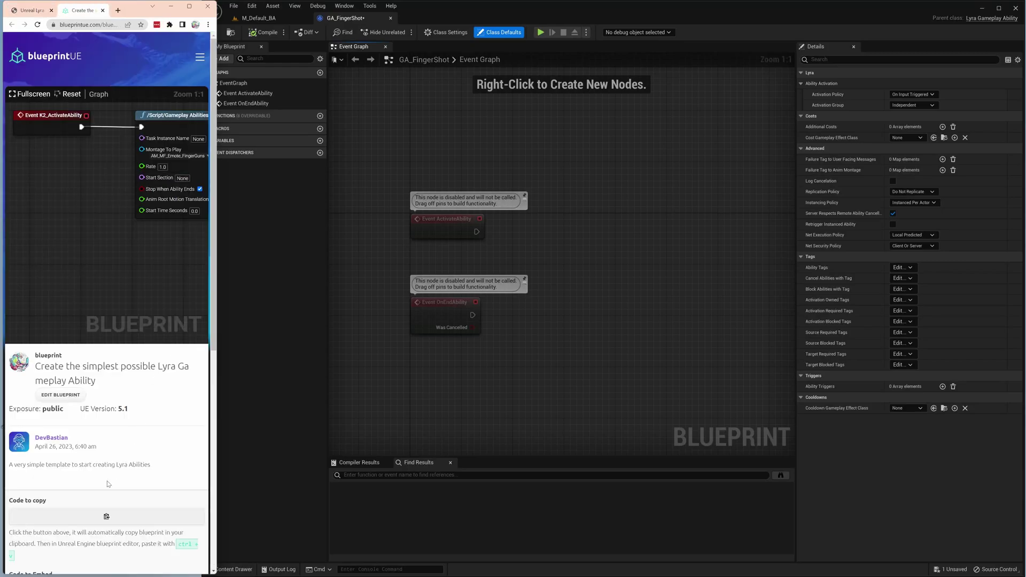
left_click(106, 517)
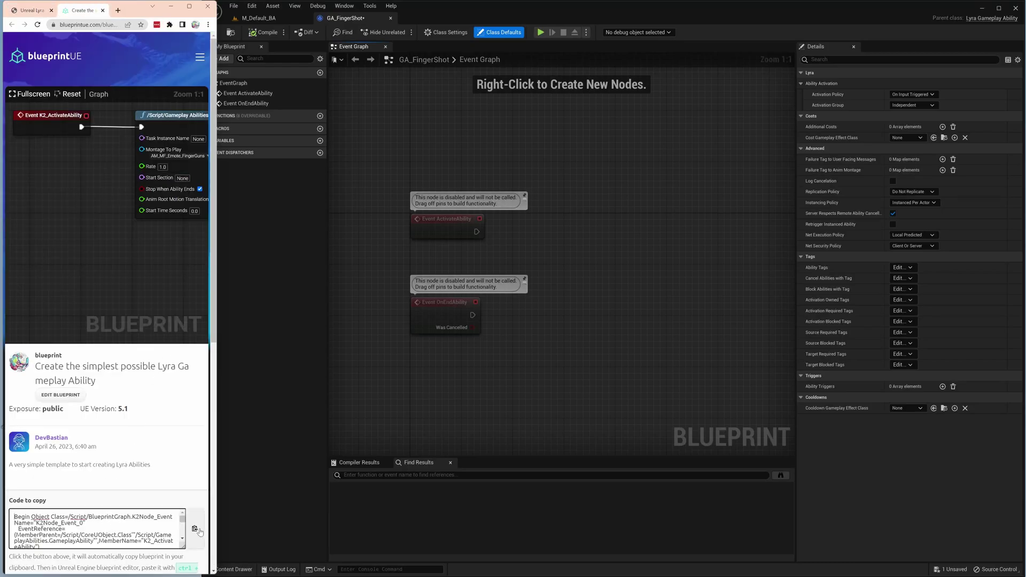
left_click(195, 530)
left_click(102, 10)
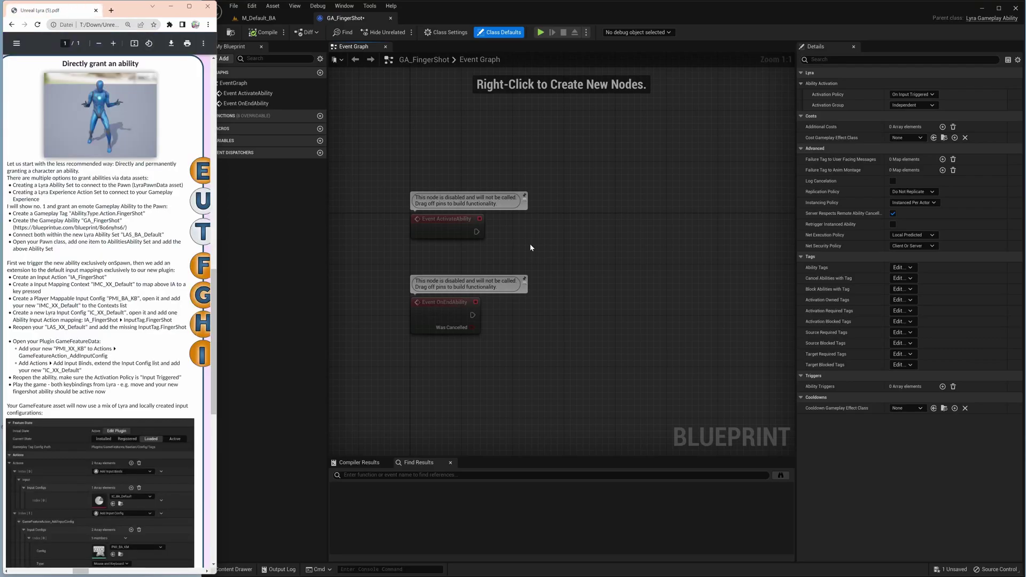
Step: Paste the PlayMontageAndWait and End Ability nodes into the event graph, arrange them, and compile
left_click(551, 246)
key("ctrl+v")
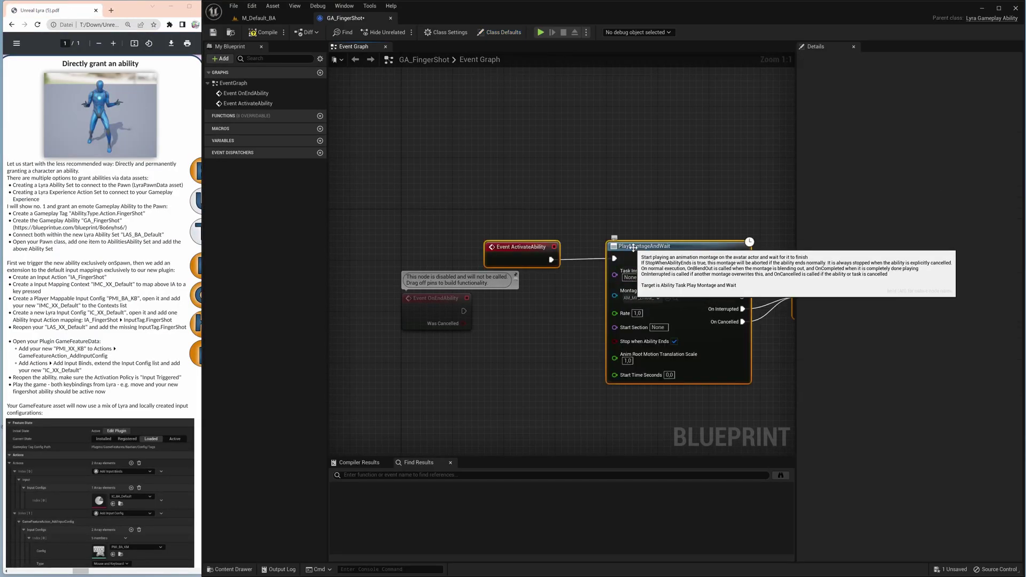
left_click_drag(633, 247, 530, 139)
left_click(694, 274)
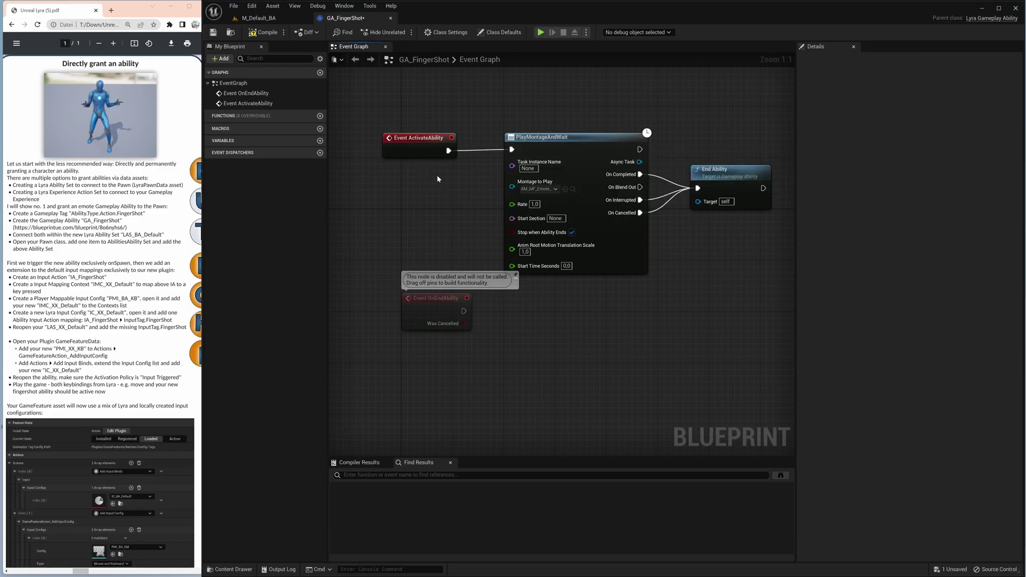
left_click_drag(588, 138, 588, 119)
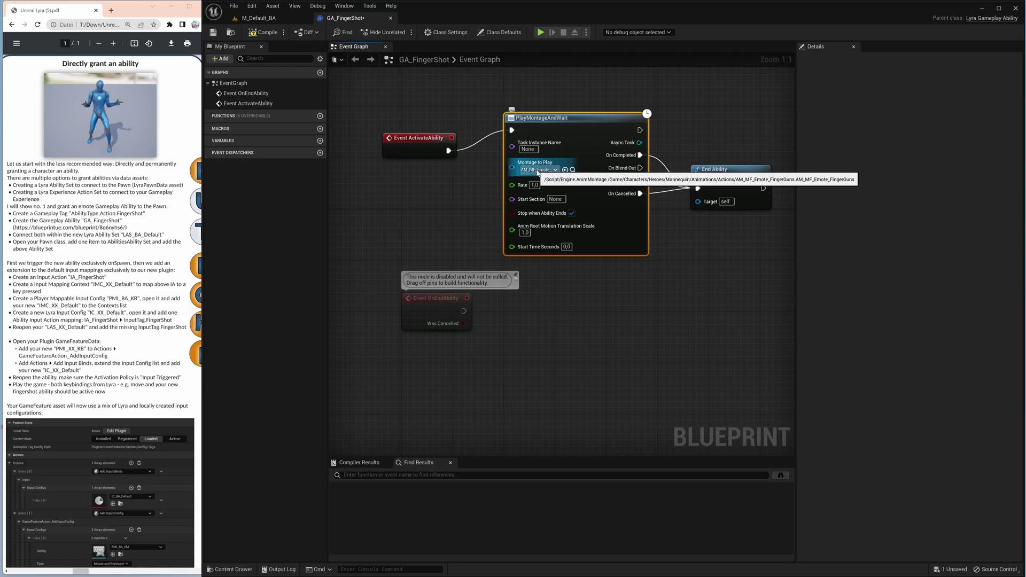
left_click_drag(725, 177, 726, 158)
left_click(765, 241)
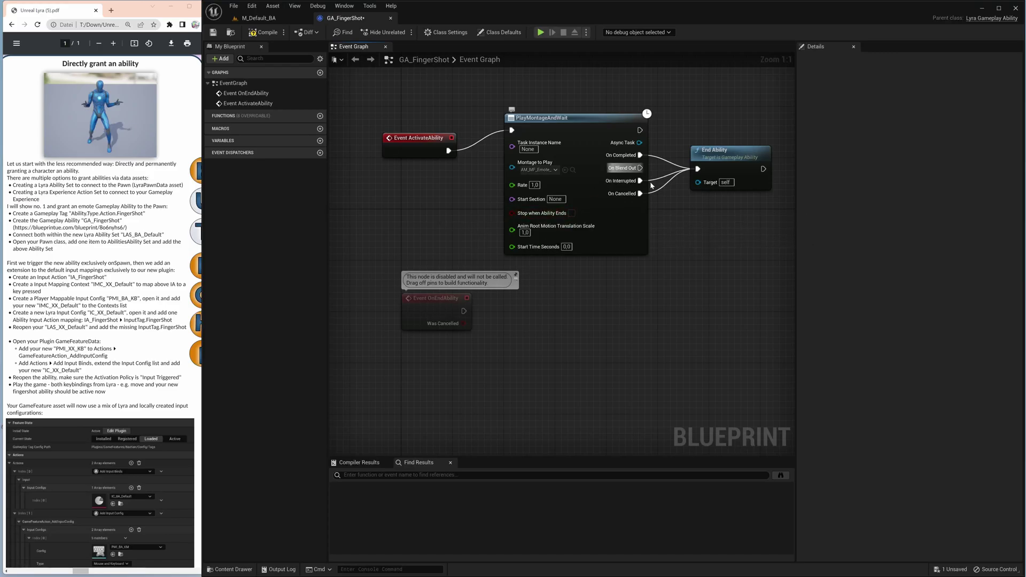
left_click(263, 32)
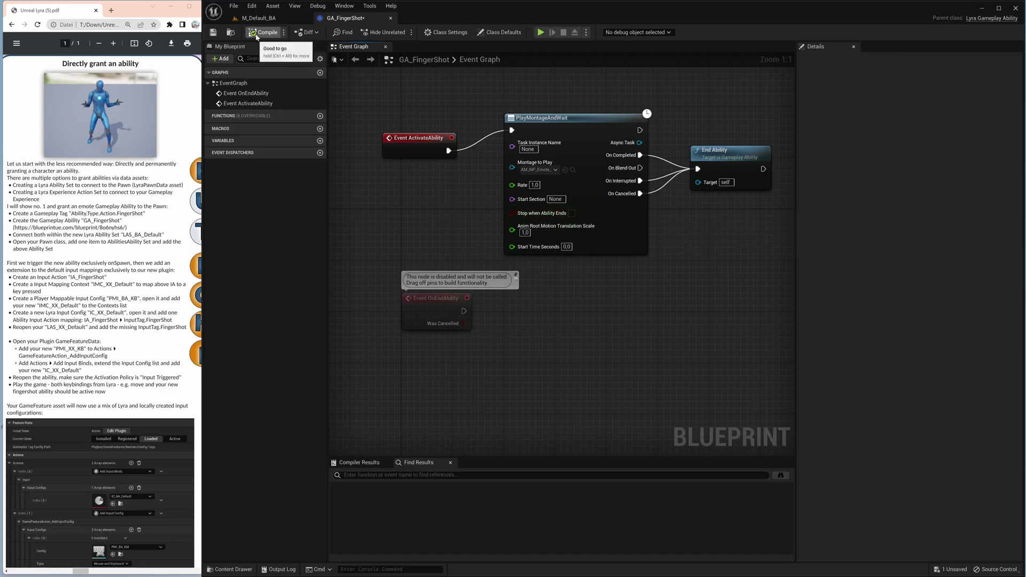
Step: Add the Ability.Type.Action.FingerShot tag to the ability's Class Defaults tags
left_click(499, 32)
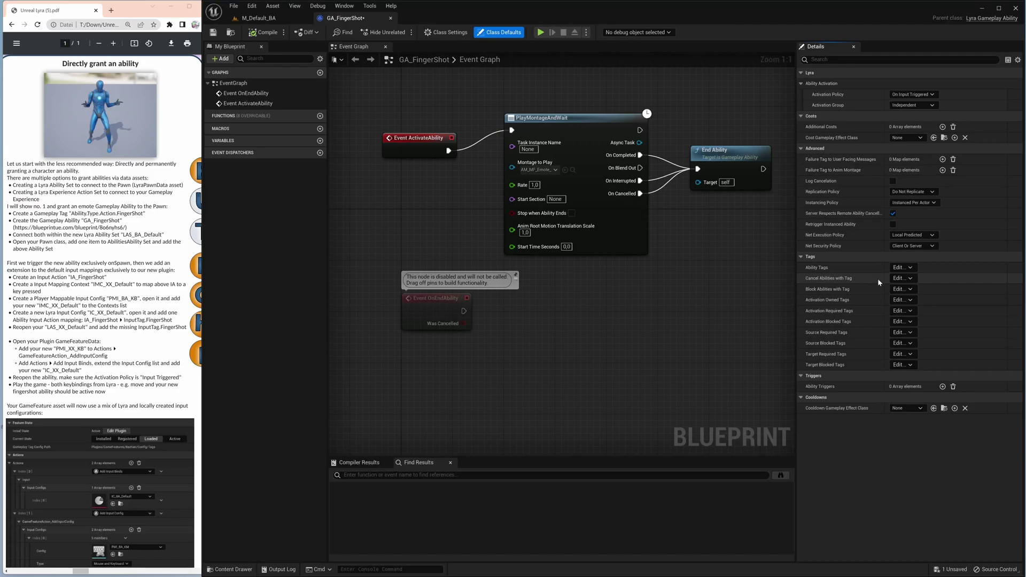
left_click(910, 268)
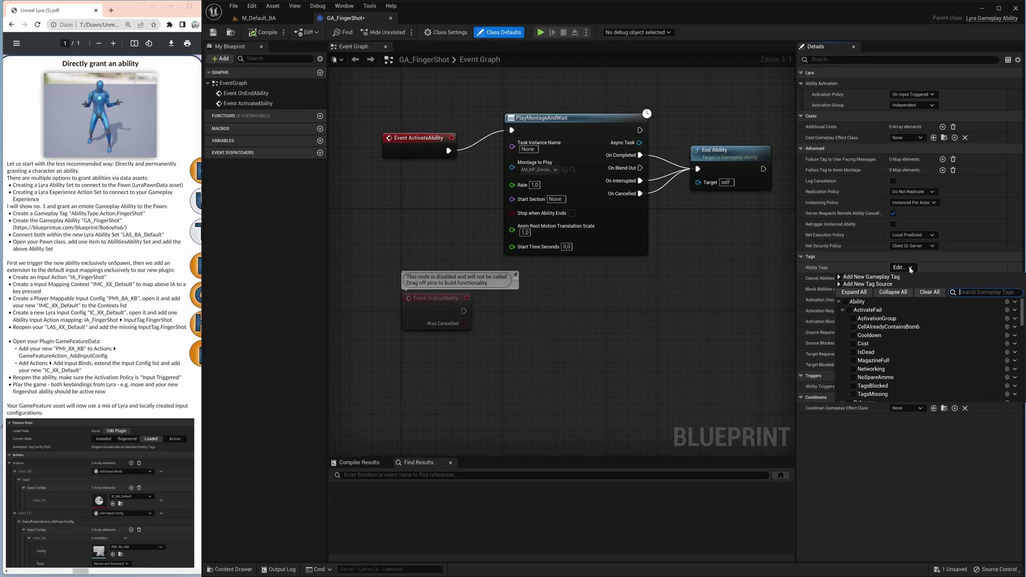
type("finger")
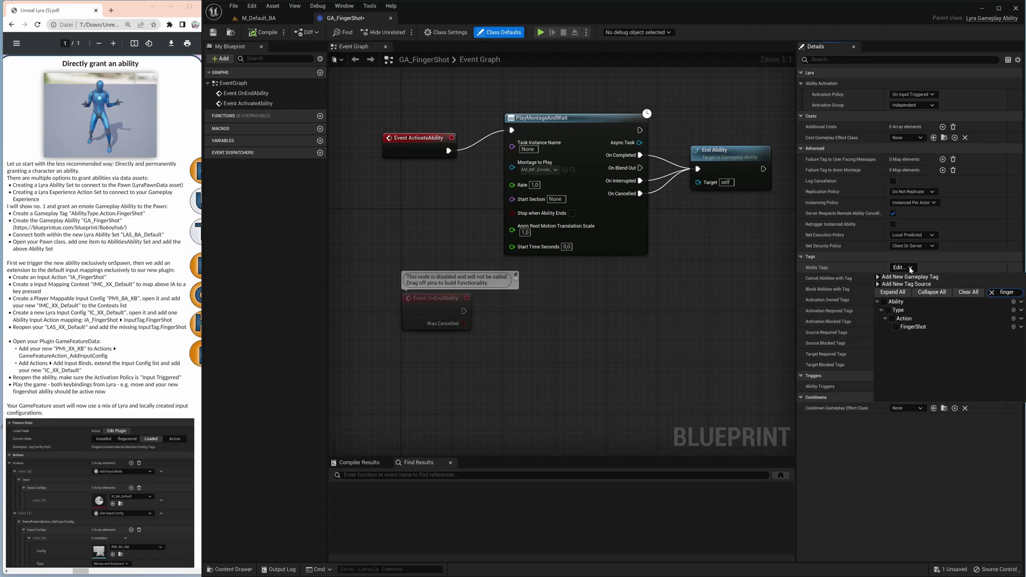
left_click(896, 326)
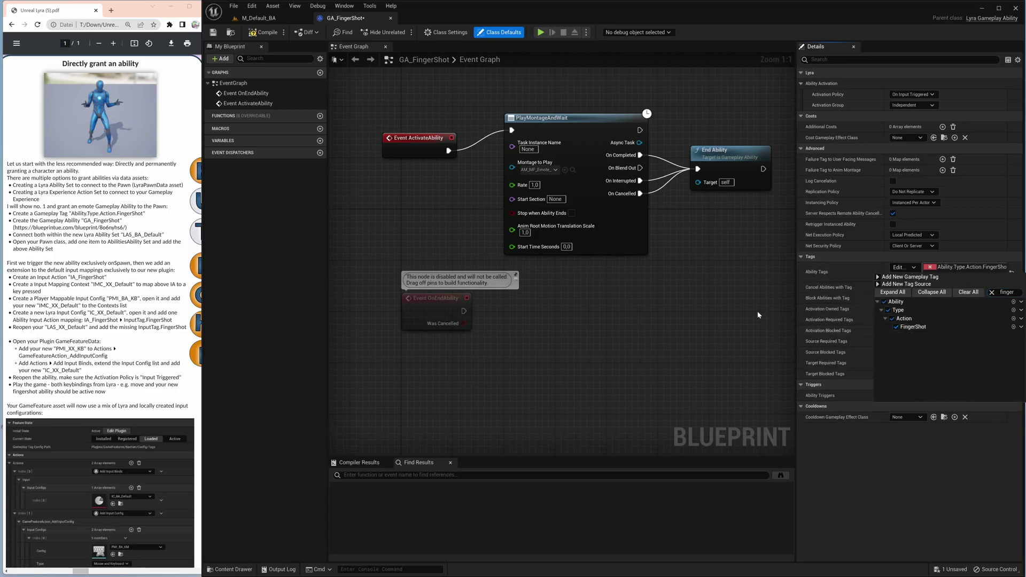
left_click(732, 271)
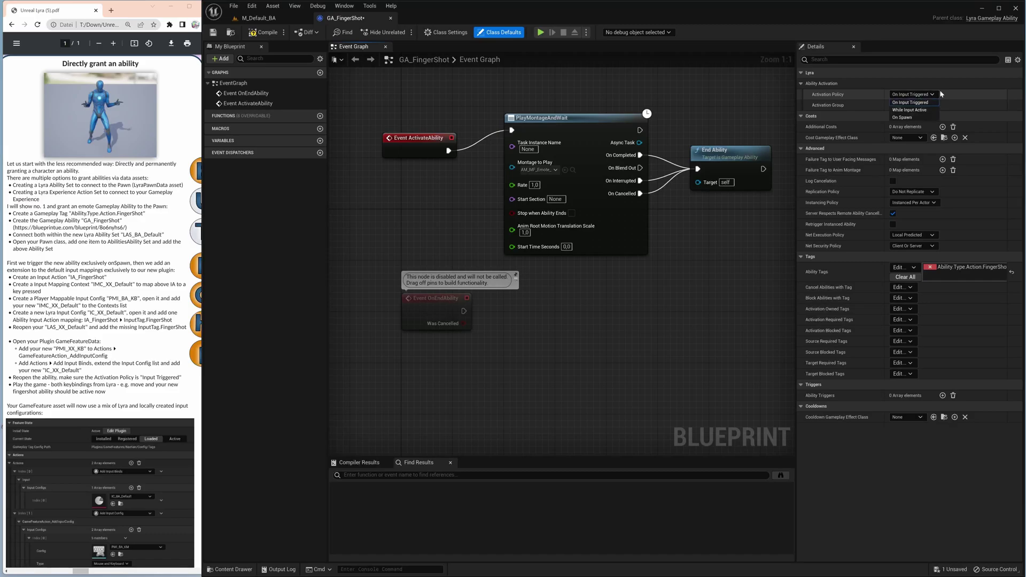
Step: Set Activation Policy to On Spawn and save GA_FingerShot
left_click(918, 94)
left_click(916, 117)
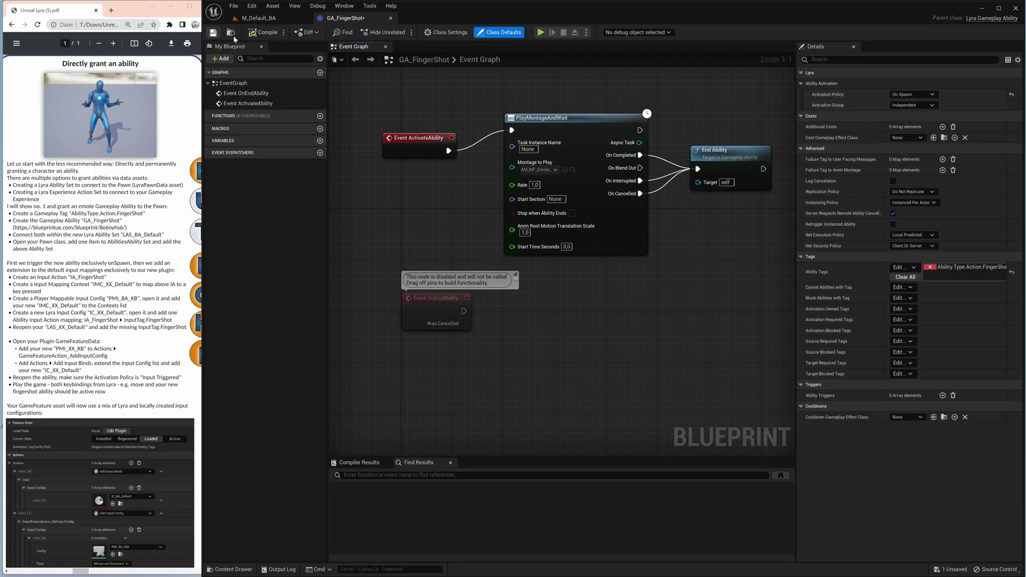
key("ctrl+s")
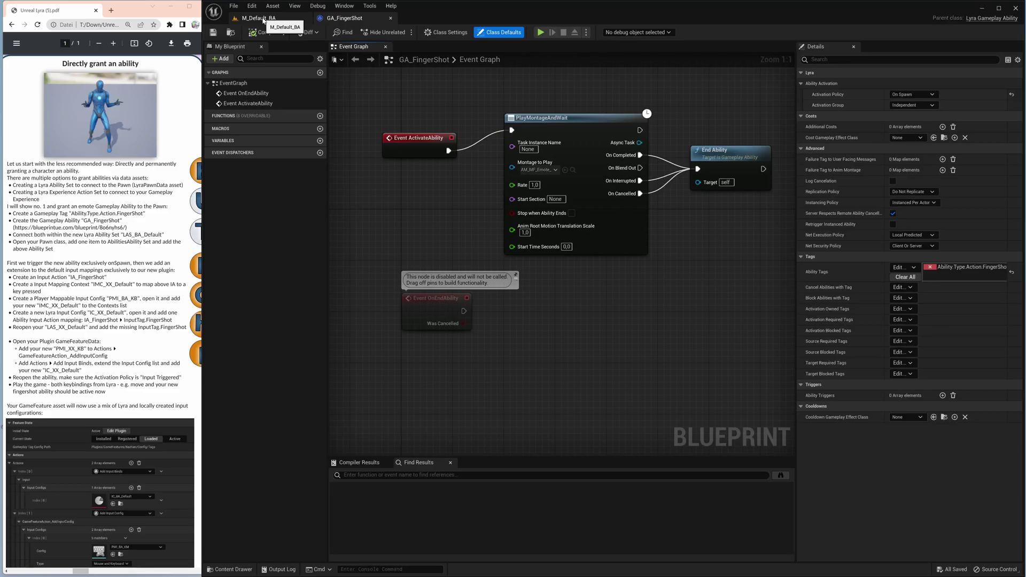
left_click(258, 18)
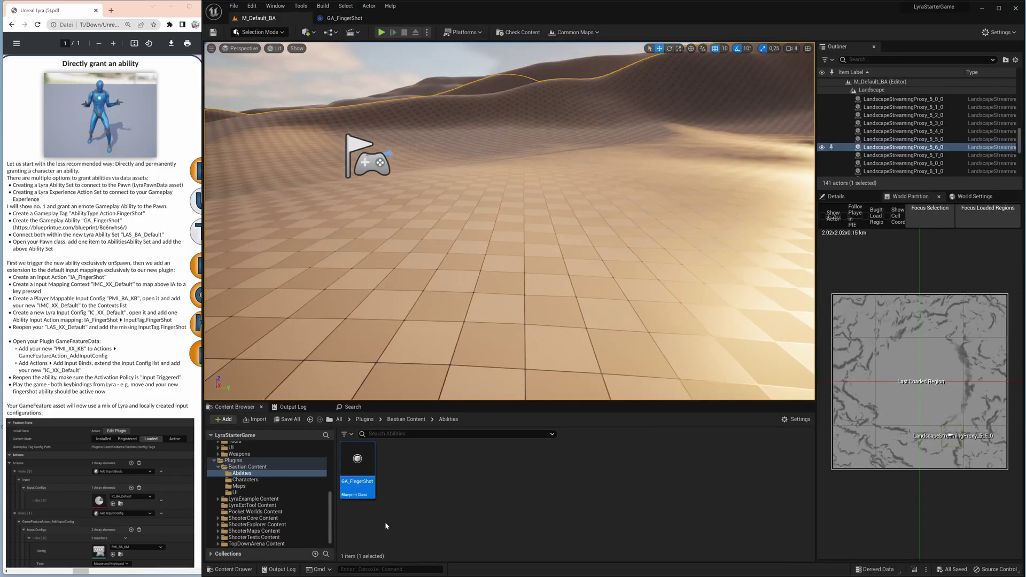
Step: Create a LyraAbilitySet data asset named LAS_BA_Default in the Abilities folder
left_click(426, 484)
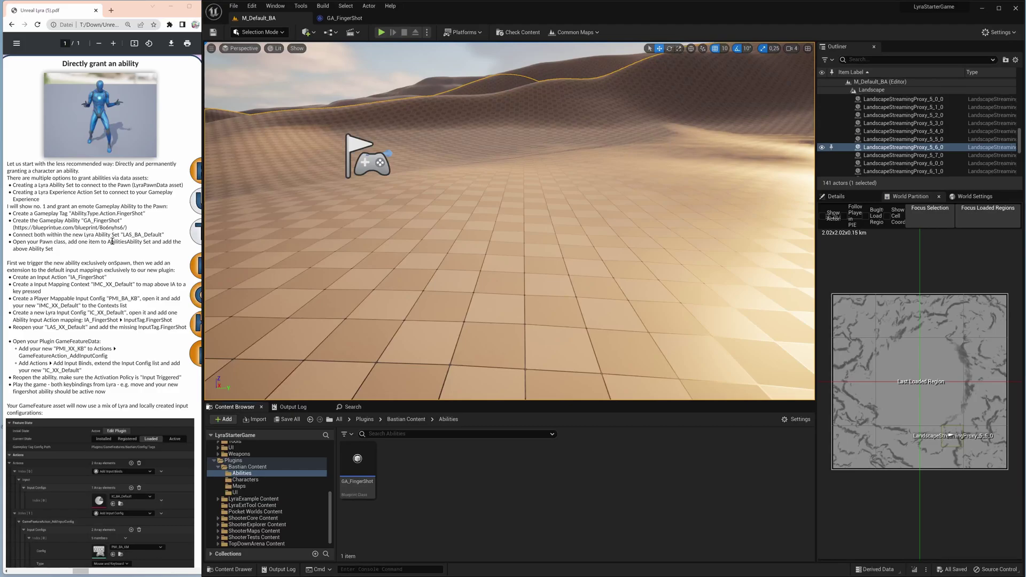
right_click(428, 480)
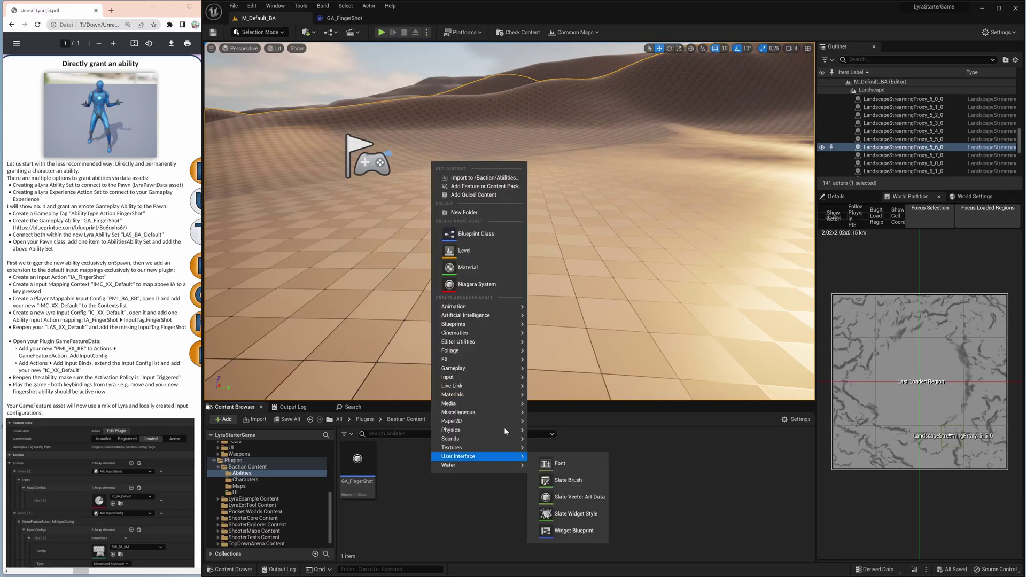
mouse_move(480, 407)
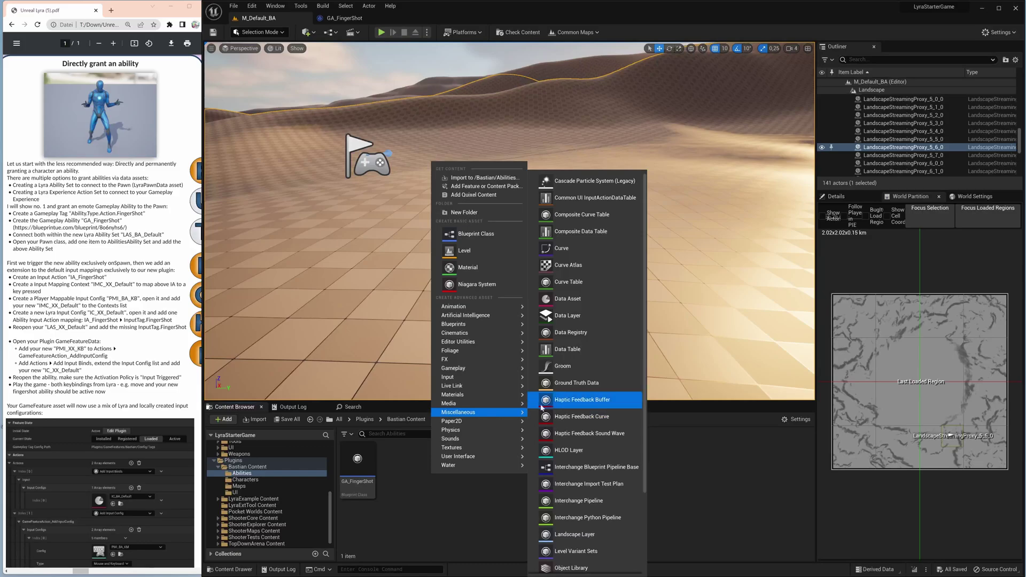
left_click(572, 297)
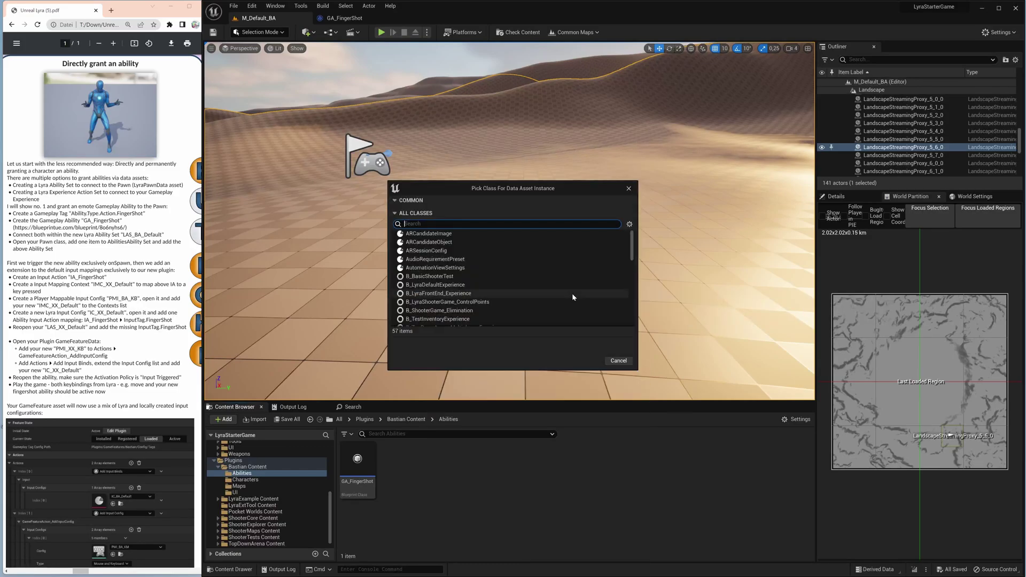
type("lyra")
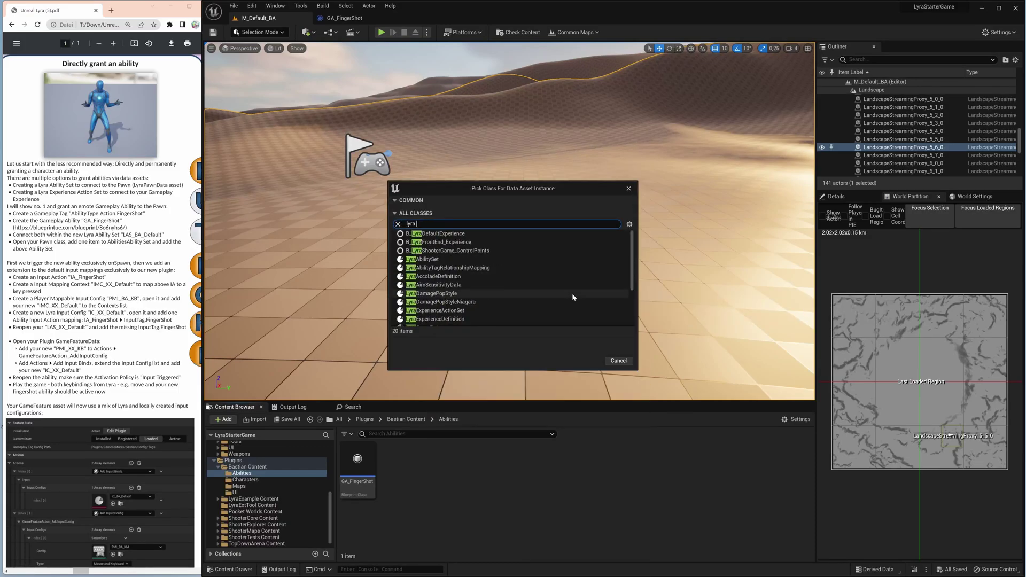
type(" abili")
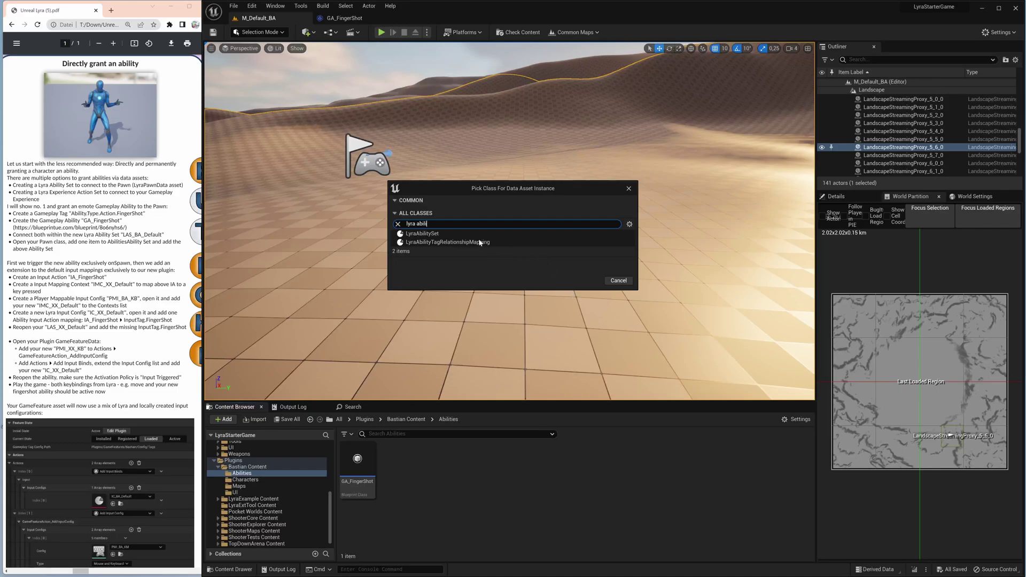
left_click(423, 233)
left_click(585, 279)
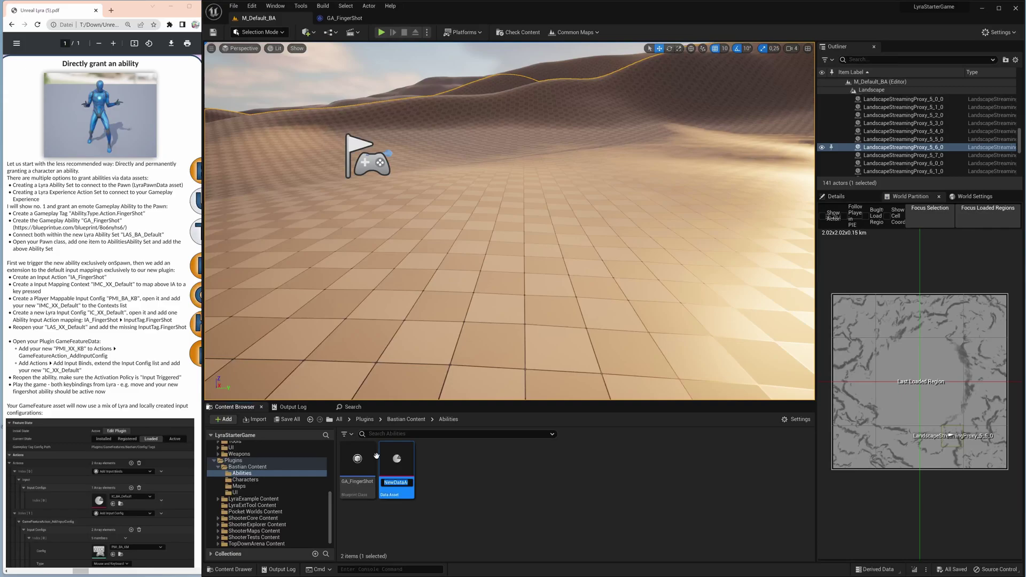
type("L")
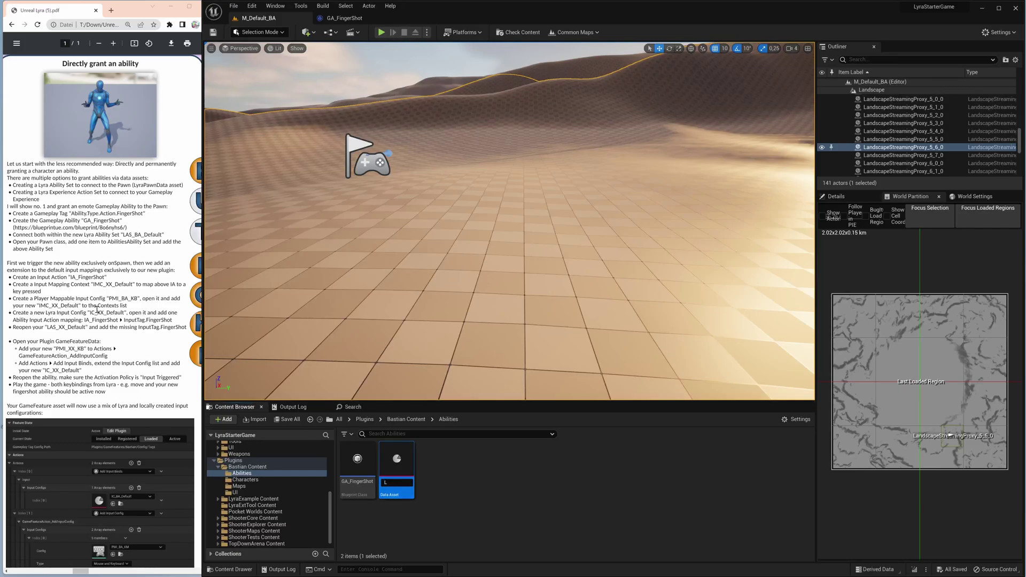
type("AS_BA_Default")
key("Return")
key("Return")
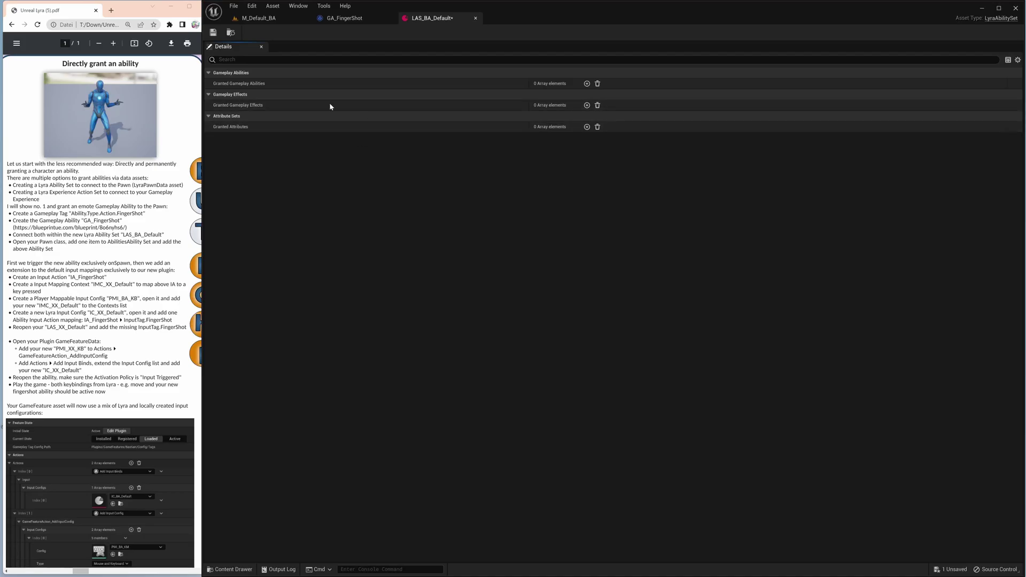
Step: Add GA_FingerShot as granted ability [0] in LAS_BA_Default and save the asset
left_click(587, 83)
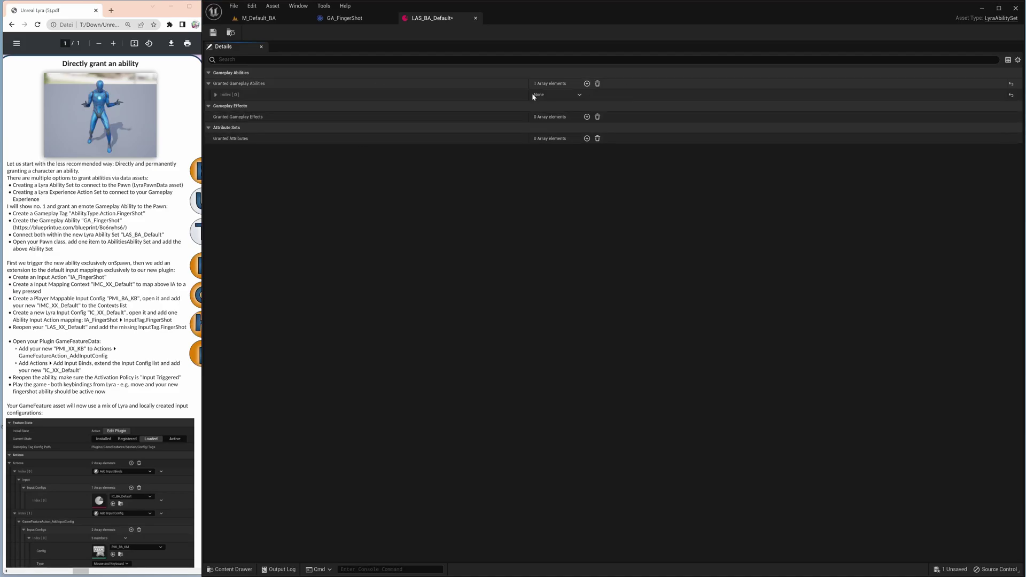
left_click(215, 95)
left_click(563, 105)
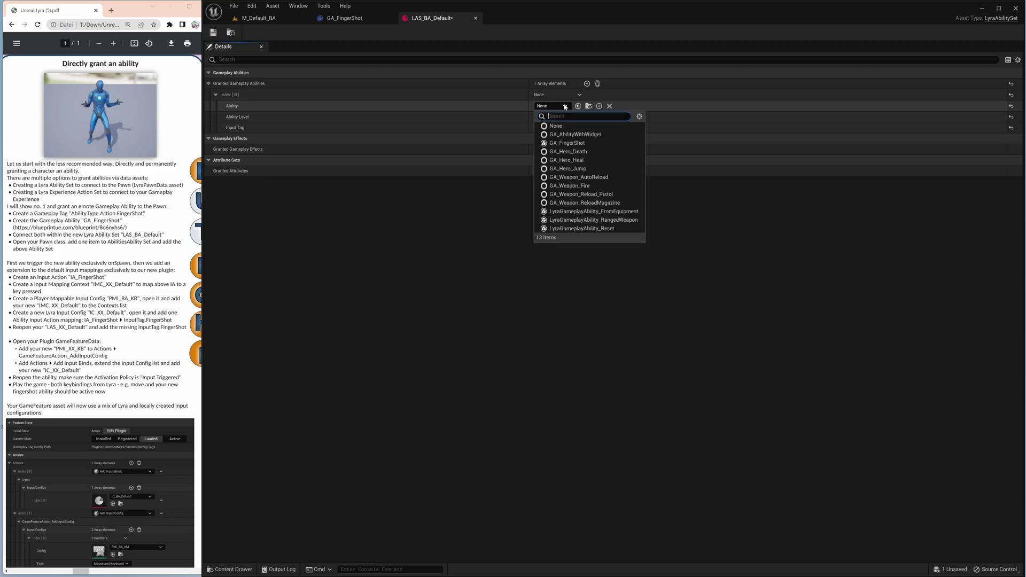
left_click(566, 143)
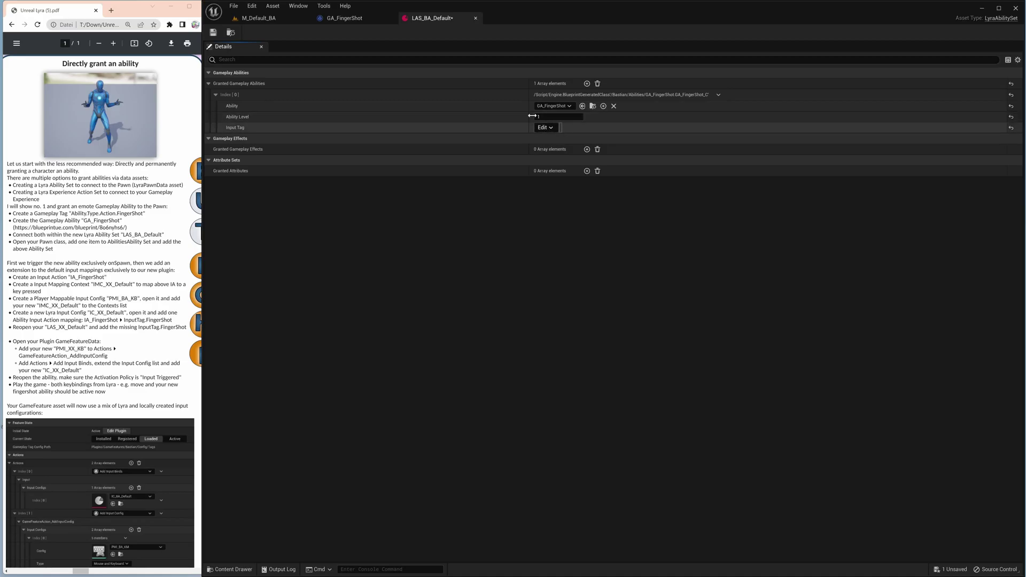
left_click(213, 32)
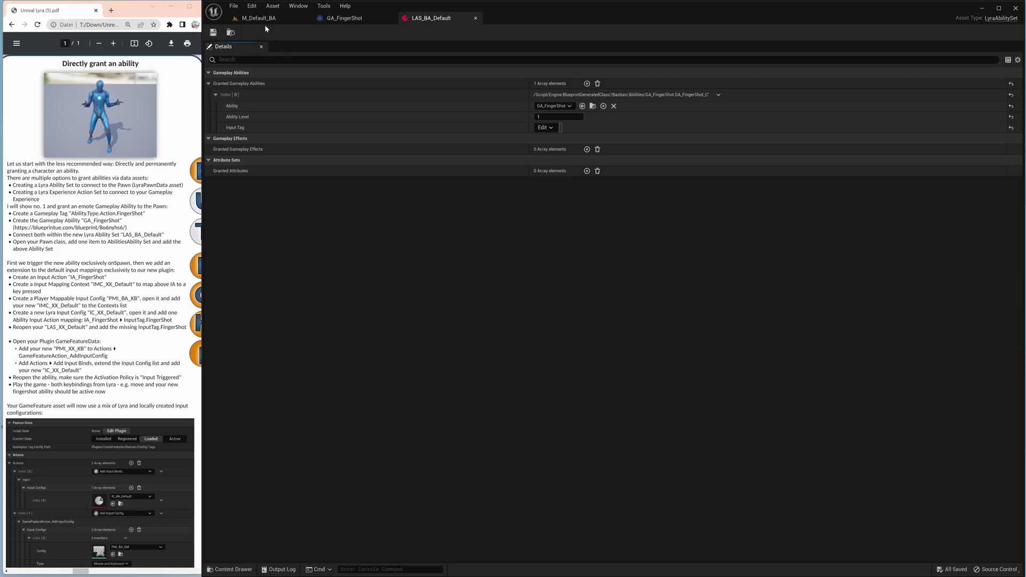
left_click(260, 20)
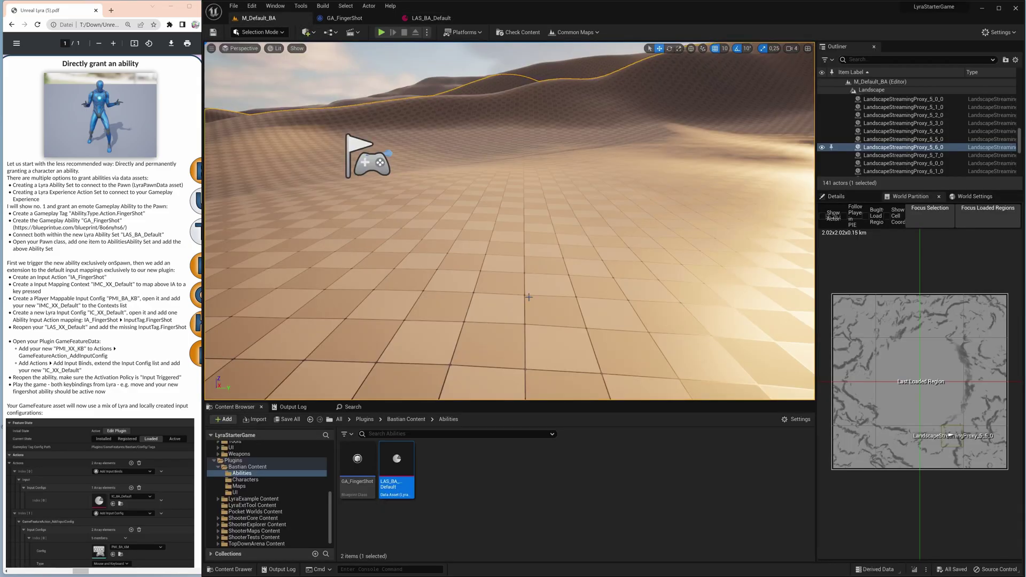
Step: Add LAS_BA_Default to DA_BA_PawnData's Ability Sets and save the pawn data
left_click(400, 420)
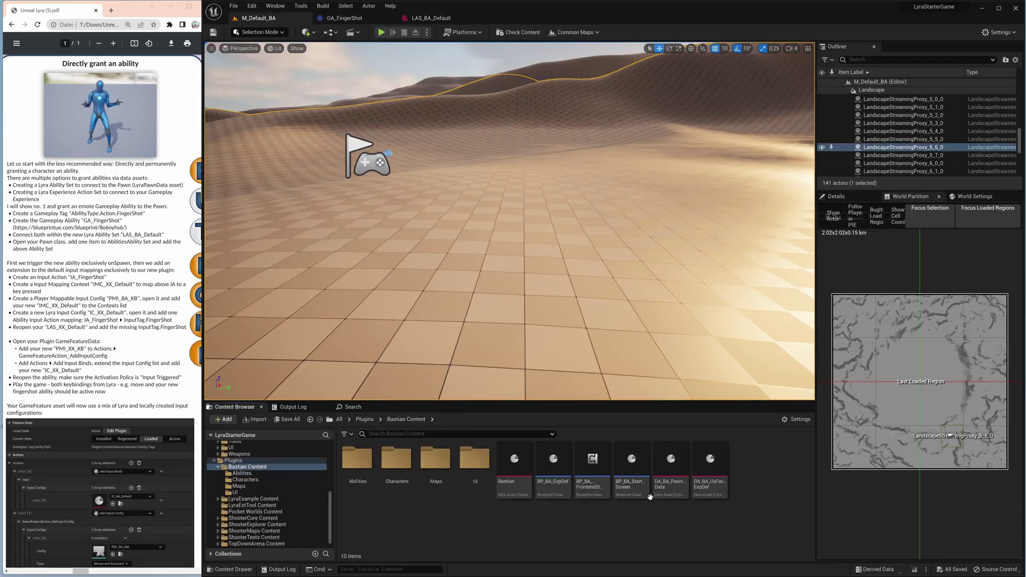
double_click(672, 470)
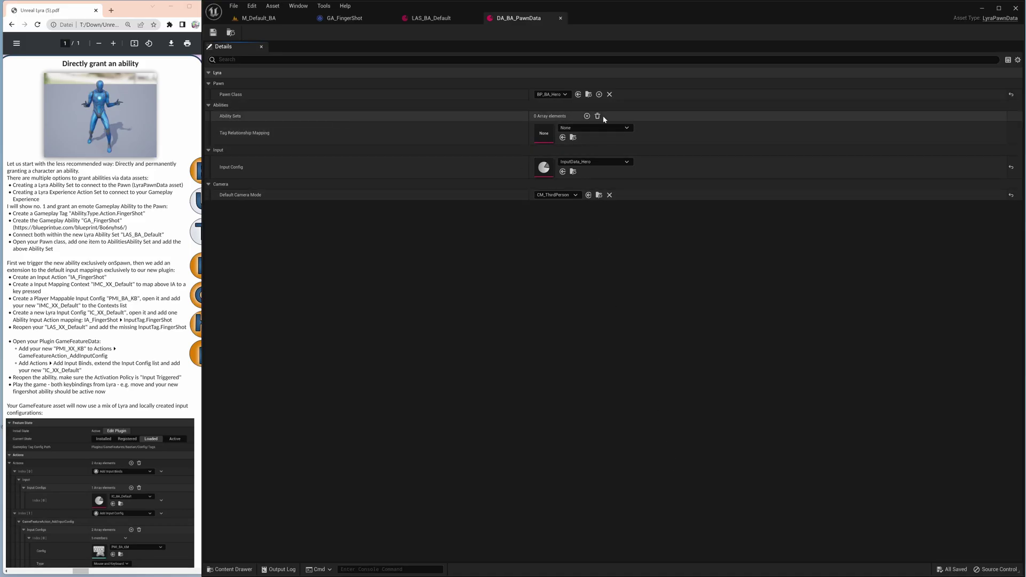
left_click(587, 115)
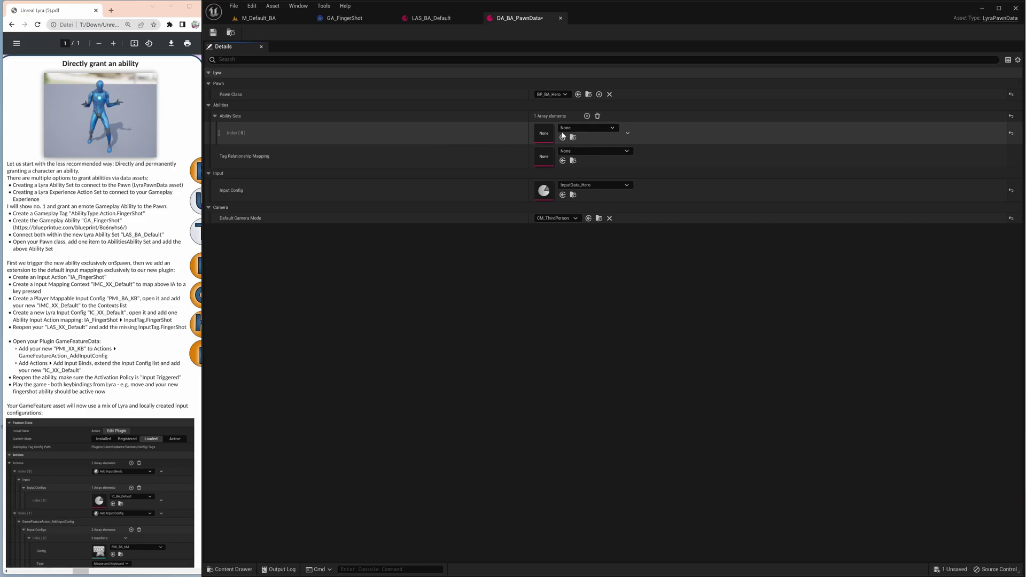
left_click(576, 128)
left_click(609, 209)
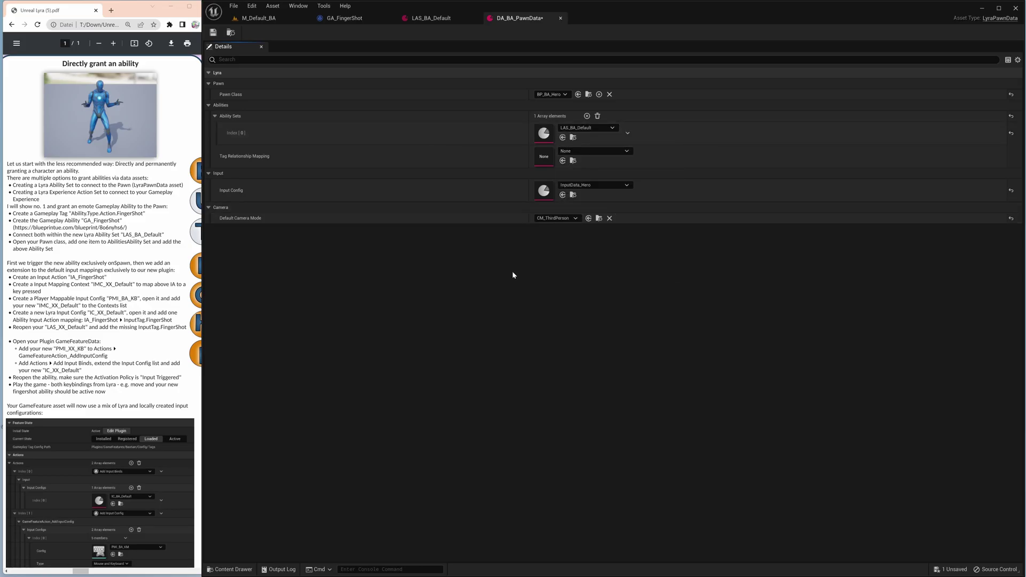
left_click(213, 32)
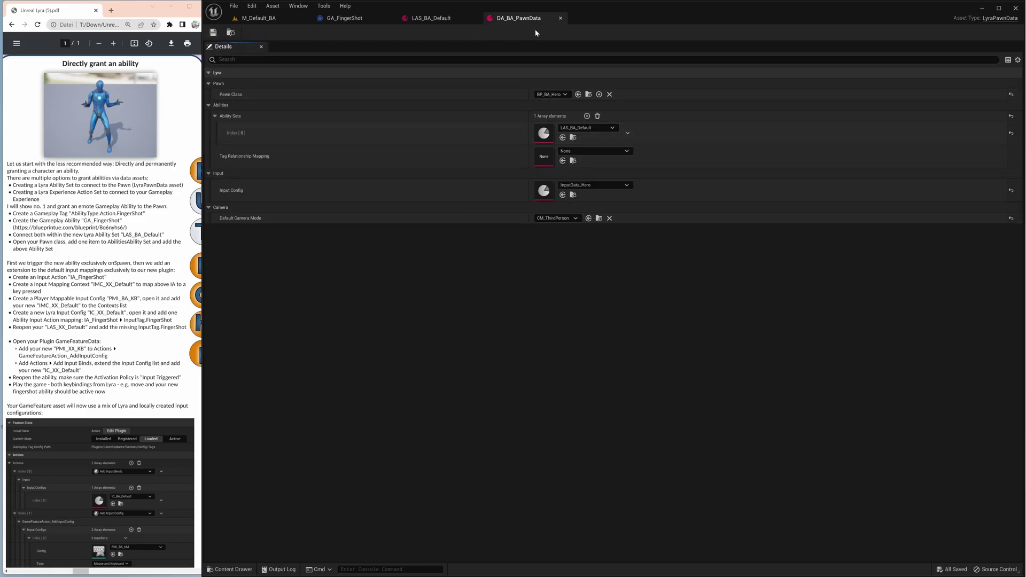
left_click(561, 19)
Step: Play-test the M_Default_BA level to see the emote on spawn, then stop
left_click(259, 18)
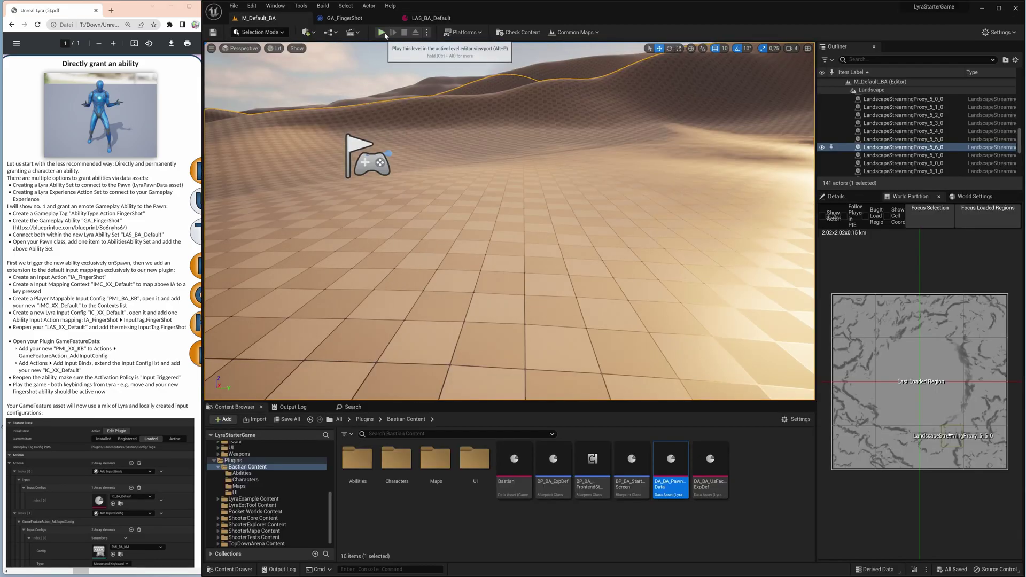
left_click(382, 32)
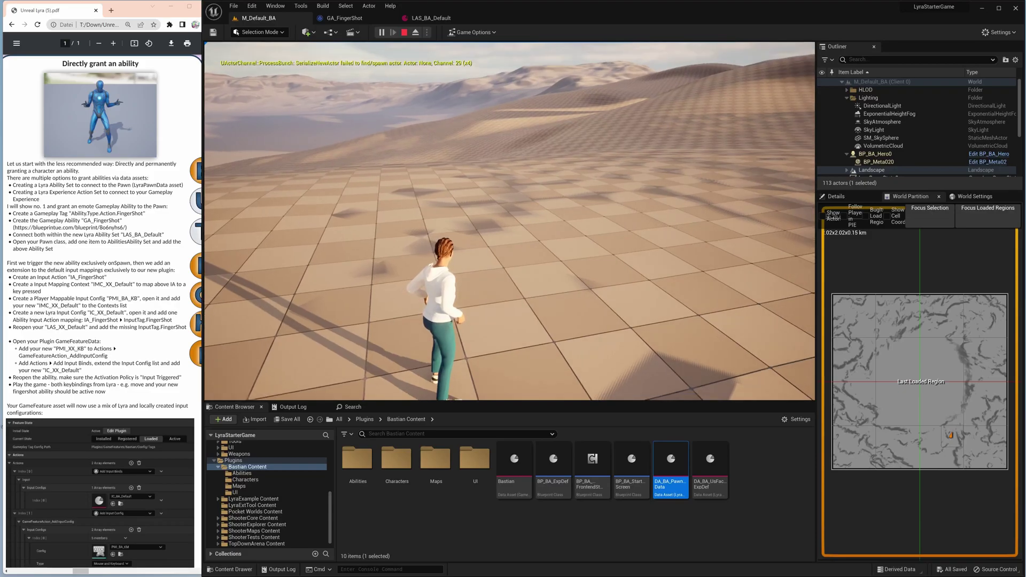
key("shift+F1")
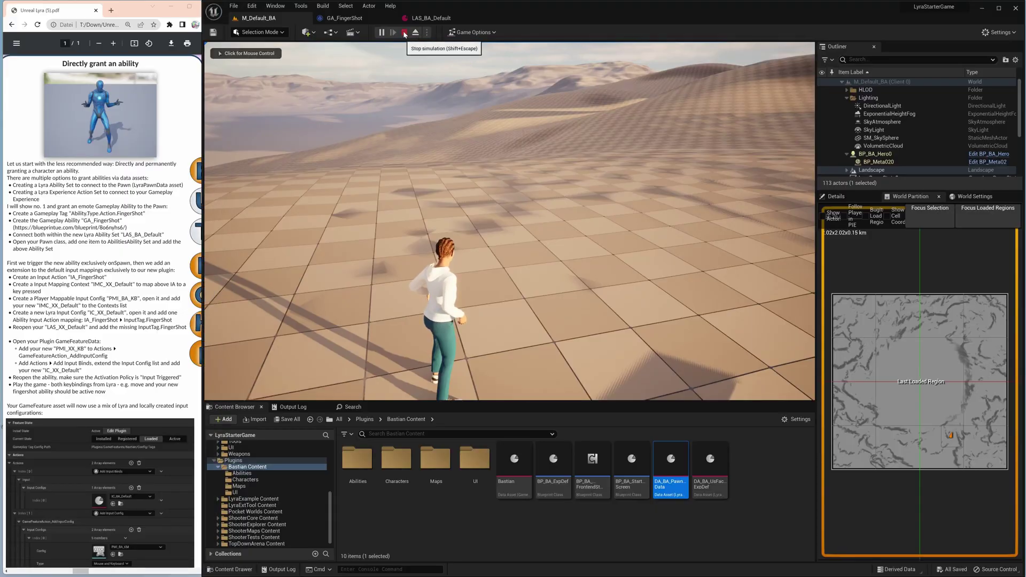
left_click(405, 33)
Step: Change GA_FingerShot's Activation Policy to On Input Triggered, then compile and save
left_click(344, 18)
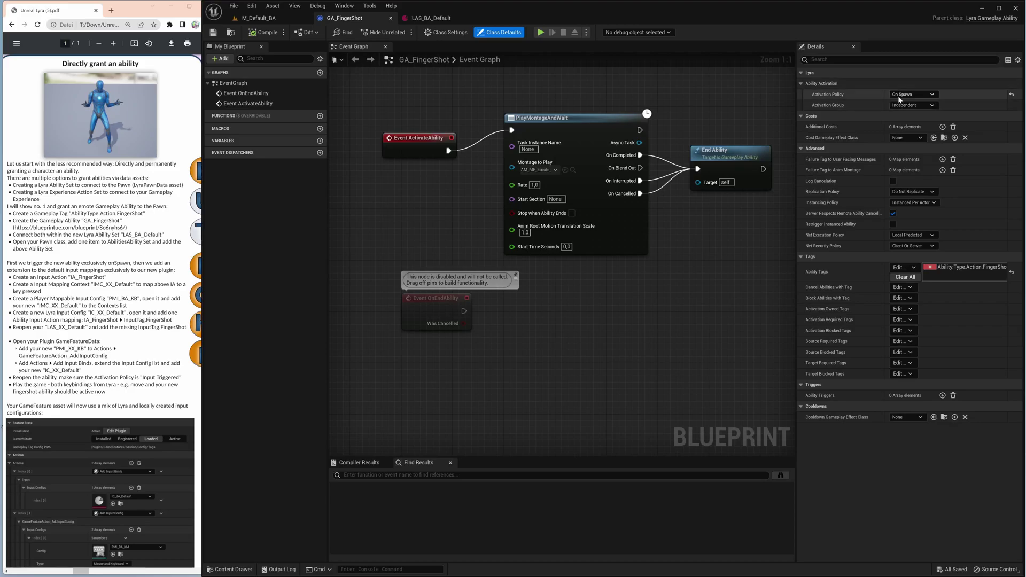
left_click(900, 95)
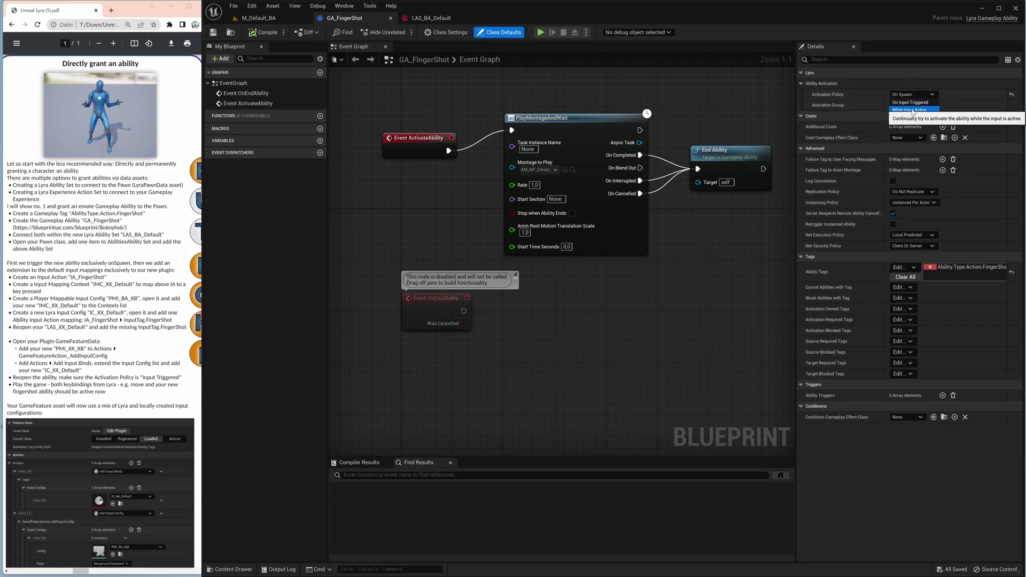
left_click(912, 103)
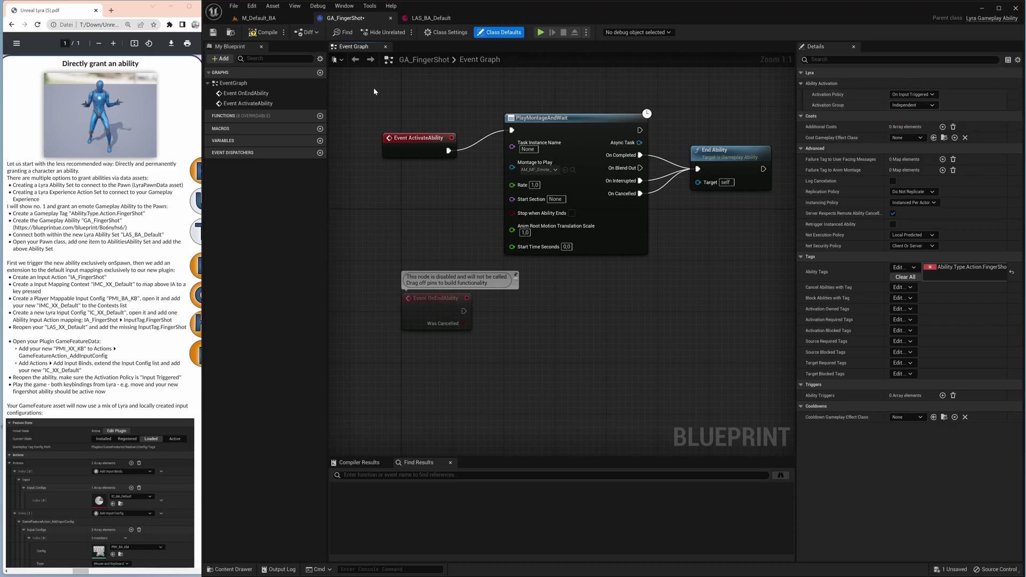
left_click(264, 32)
left_click(213, 32)
left_click(258, 18)
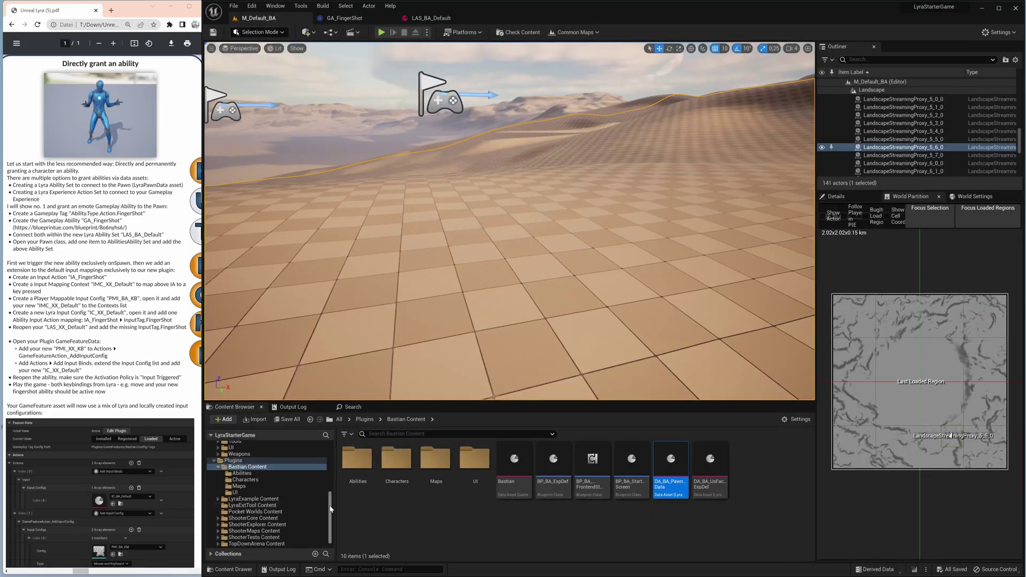
left_click_drag(330, 509, 332, 469)
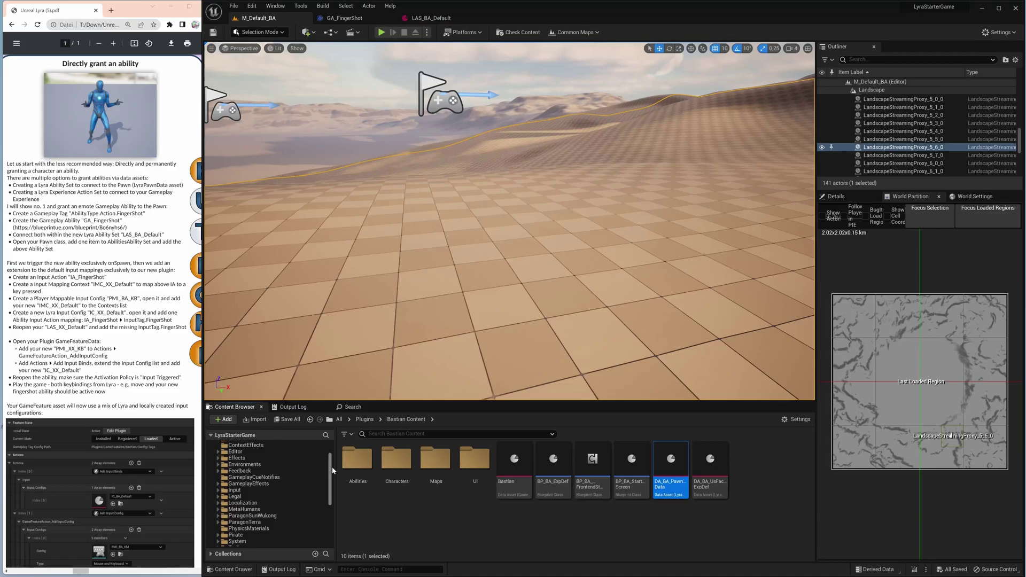
Step: Browse the project's Input folder to review existing input actions and mapping contexts
left_click(230, 490)
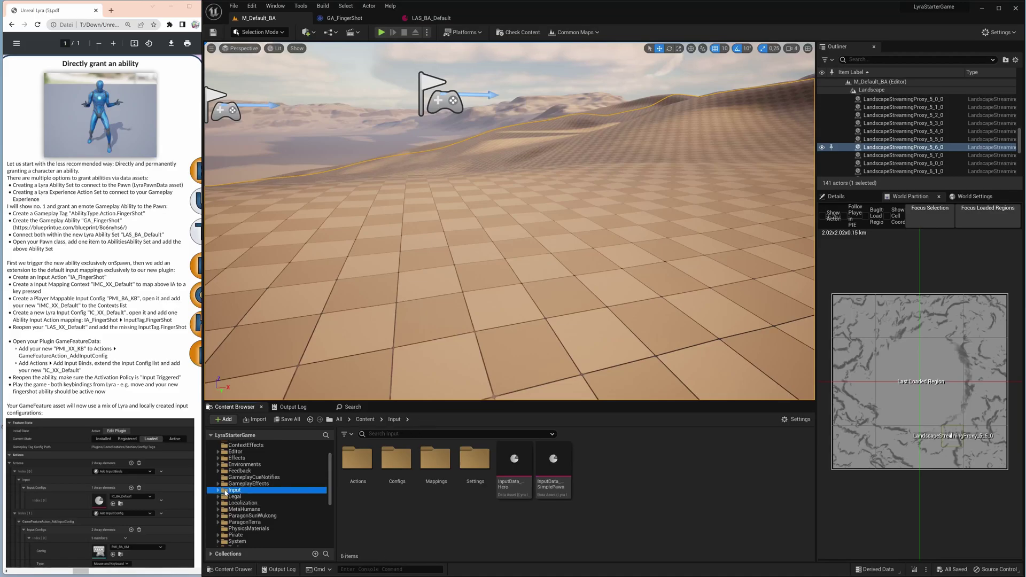
left_click(218, 490)
left_click(241, 497)
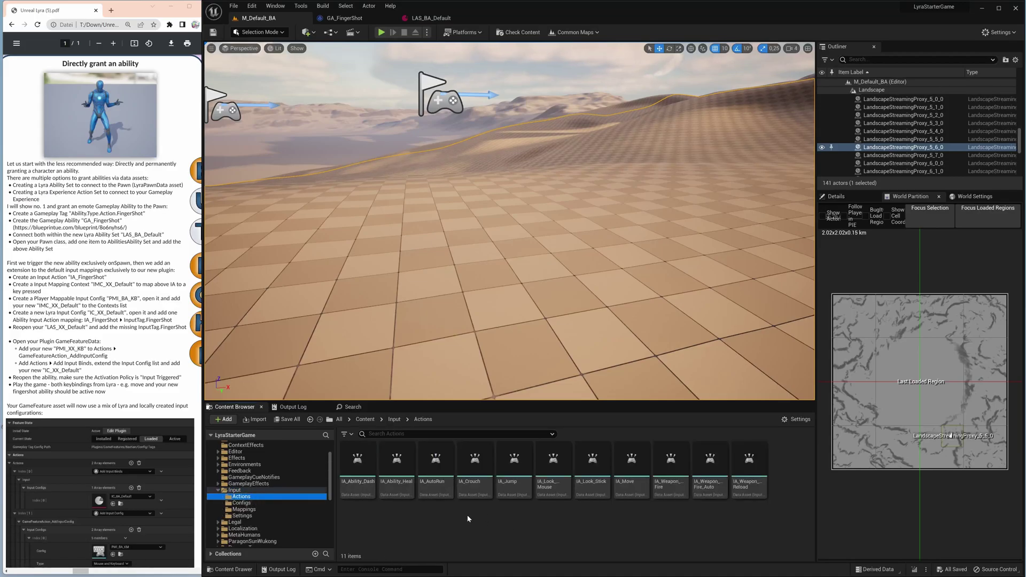
left_click(244, 510)
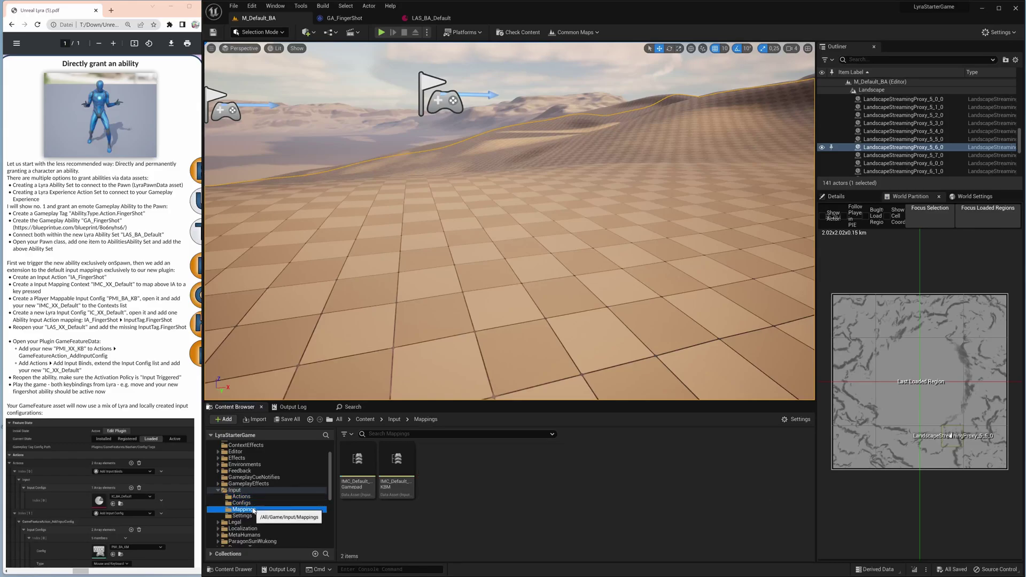
left_click(236, 491)
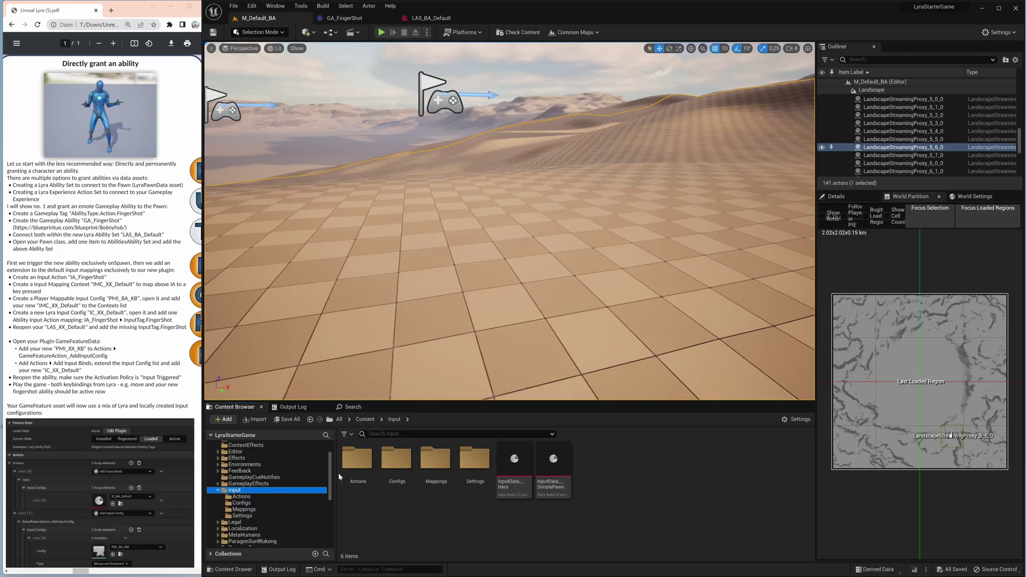
left_click_drag(332, 477, 331, 512)
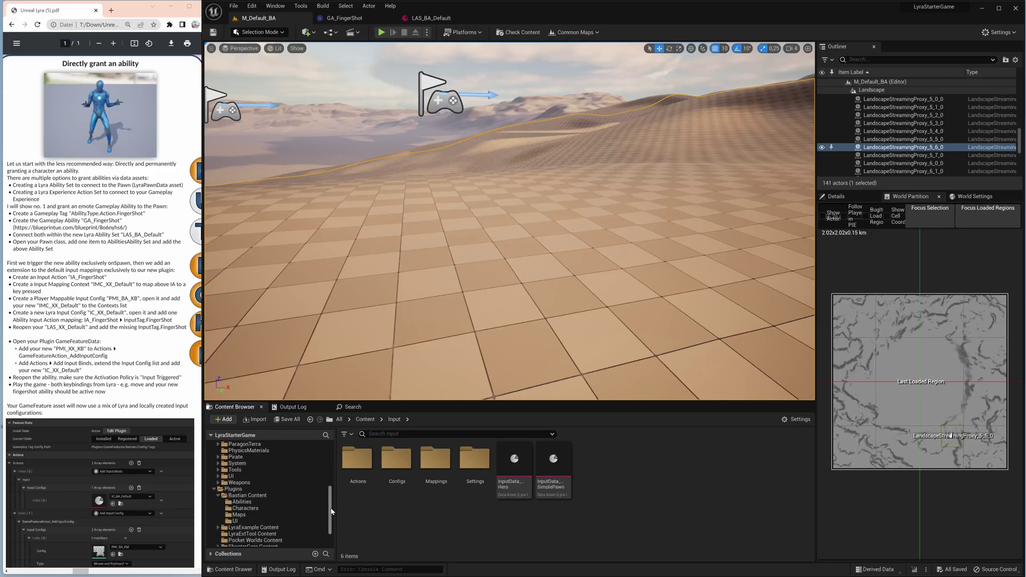
Step: Create a new folder named Input inside Bastian Content, then copy IA_FingerShot from the guide
left_click(252, 496)
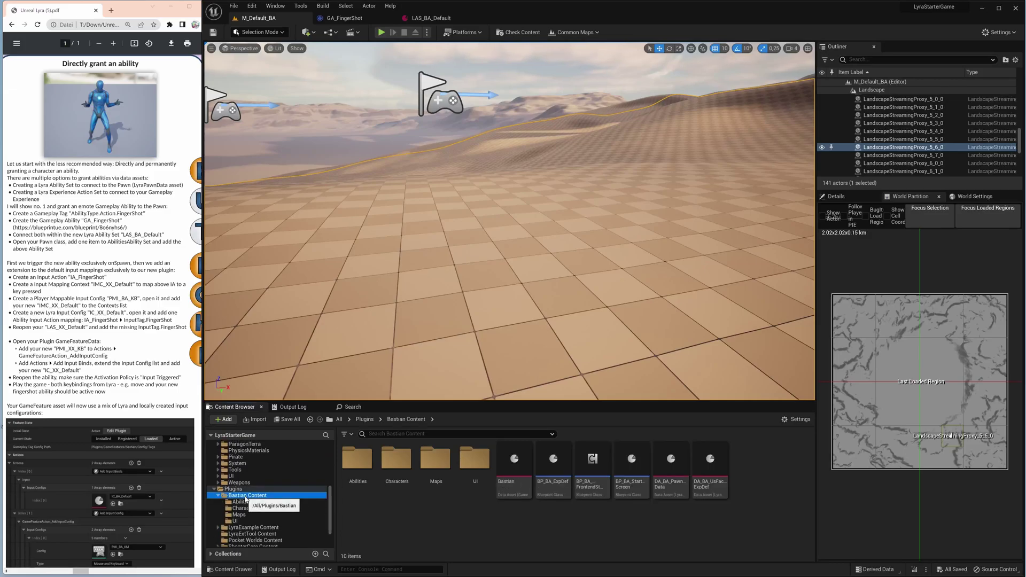
right_click(440, 519)
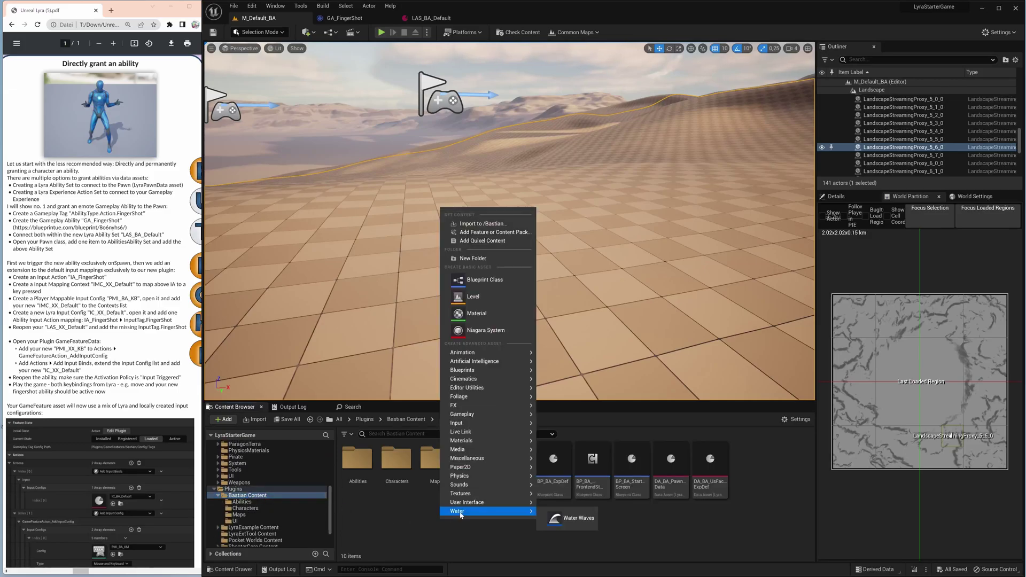
left_click(475, 259)
type("Input")
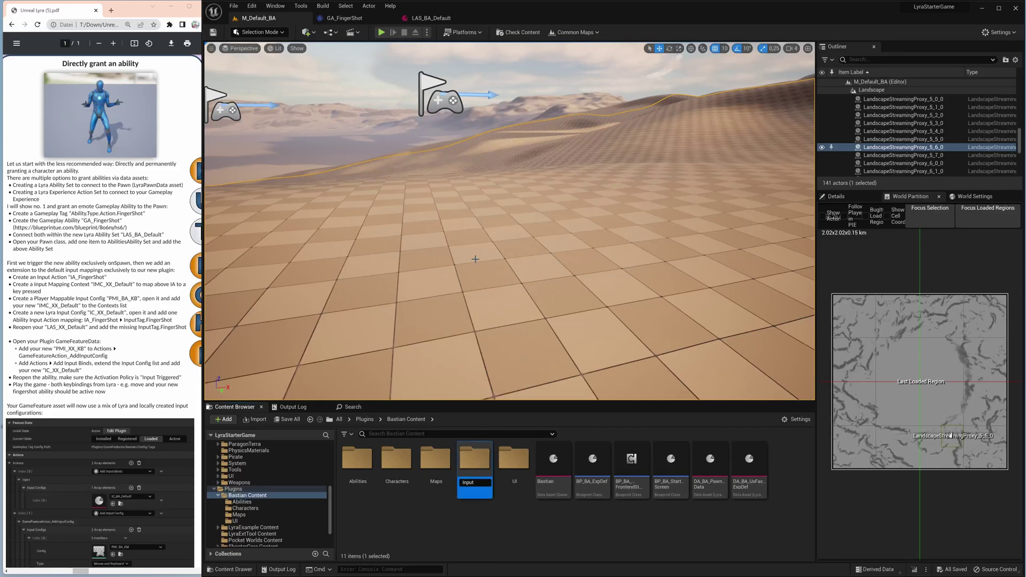
key("Return")
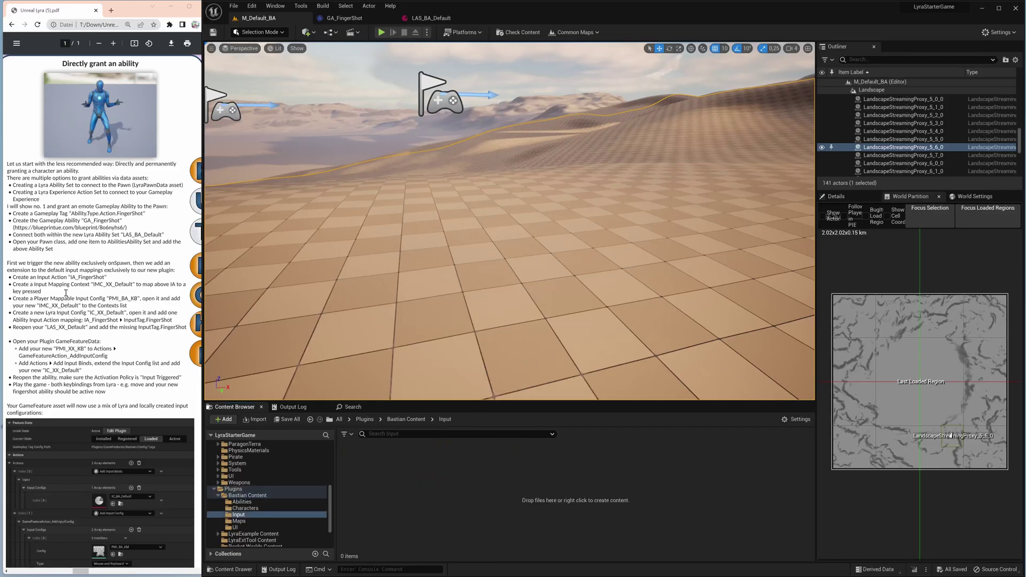
left_click_drag(70, 278, 98, 278)
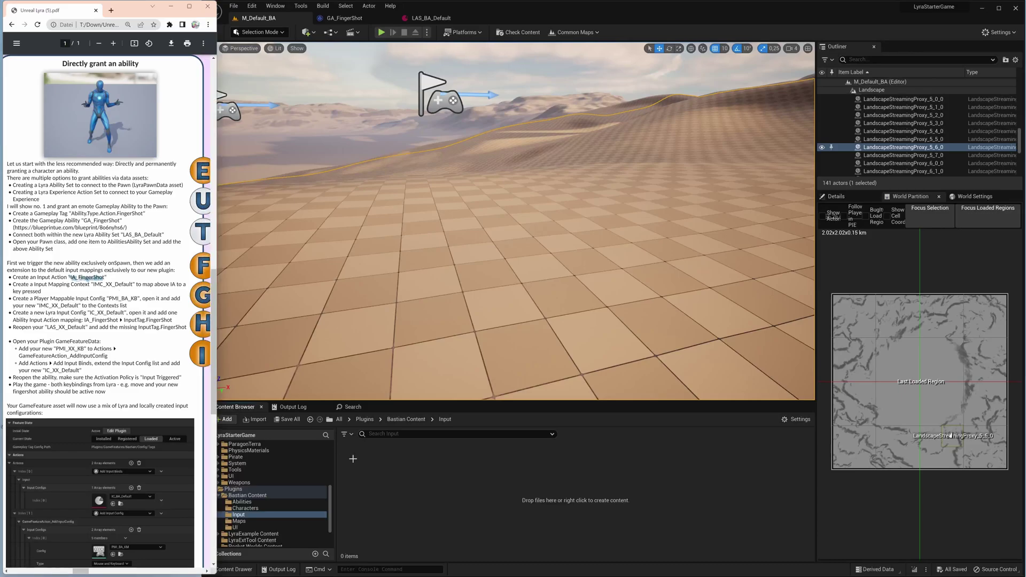
Step: Create an Input Action named IA_FingerShot, save it, and return to the M_Default_BA level
right_click(446, 469)
mouse_move(492, 367)
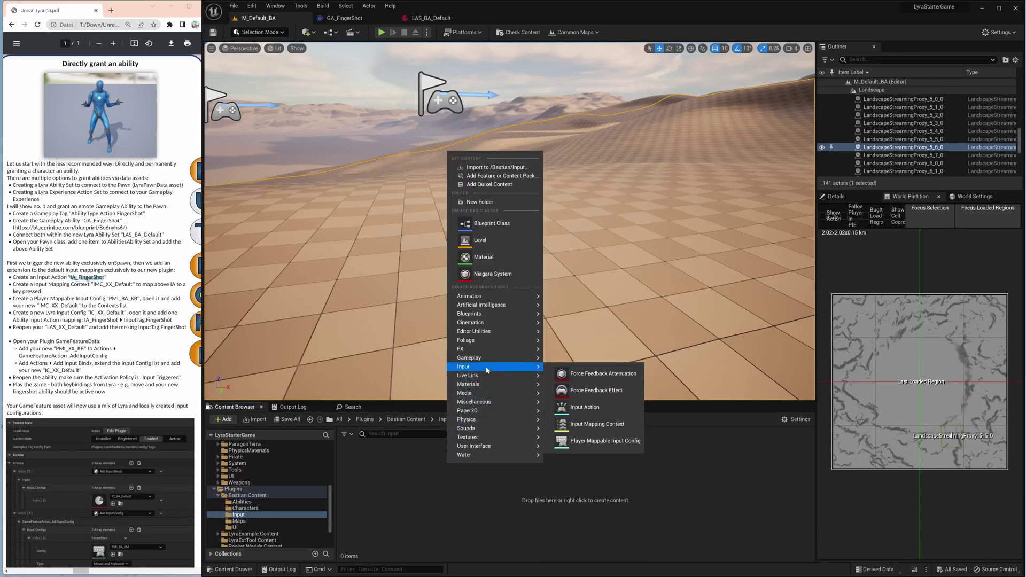
left_click(595, 408)
type("IA_FingerShot\"")
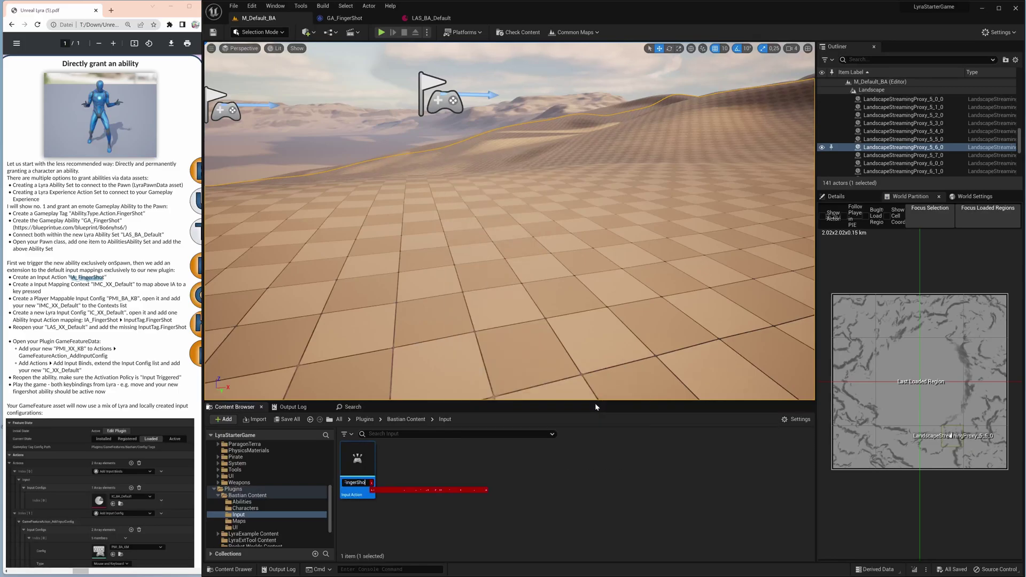
key("BackSpace")
key("Return")
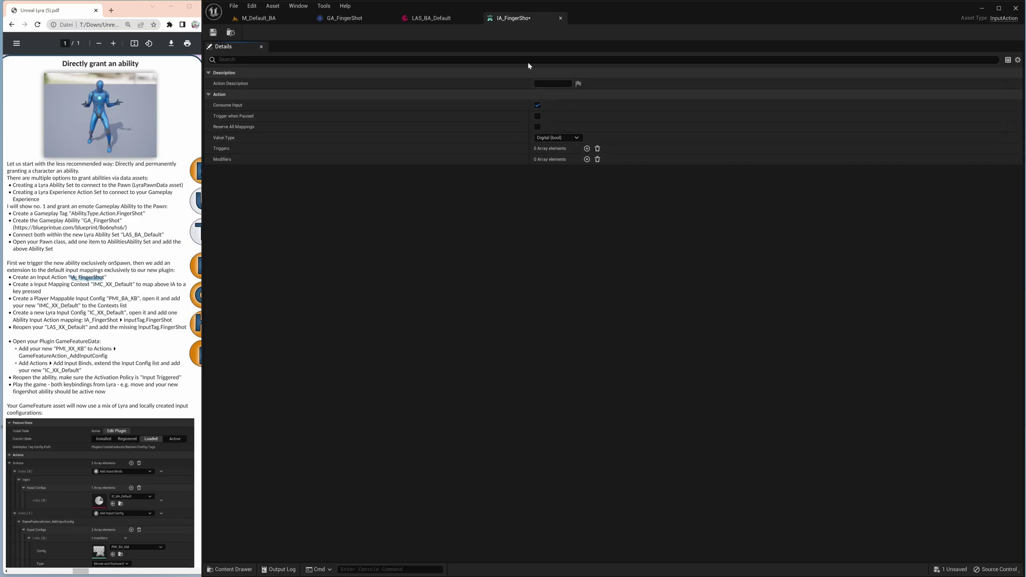
left_click(213, 33)
left_click(560, 19)
left_click(259, 17)
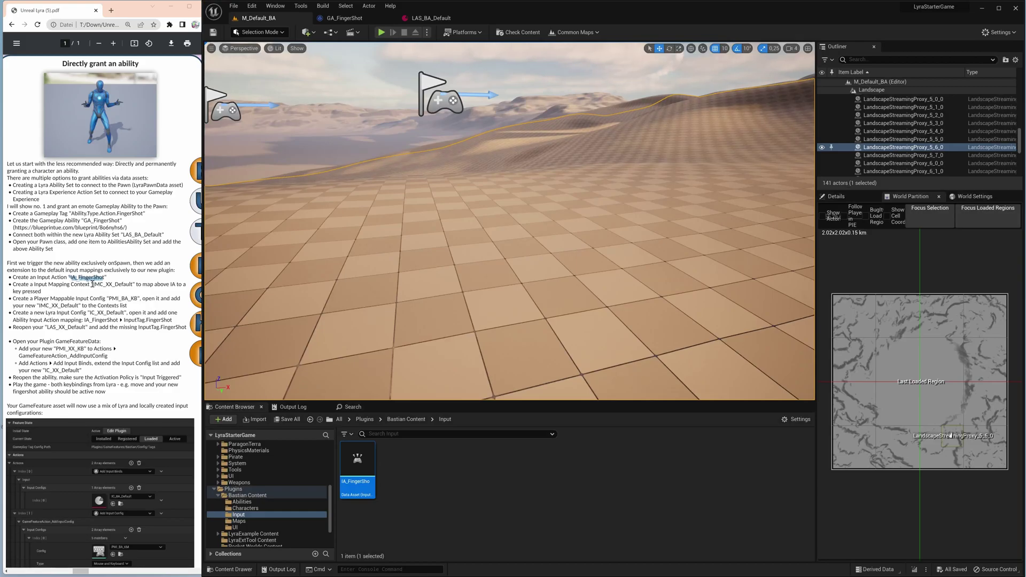
Step: Create an Input Mapping Context named IMC_XX_Default in the Input folder
left_click_drag(94, 284, 122, 284)
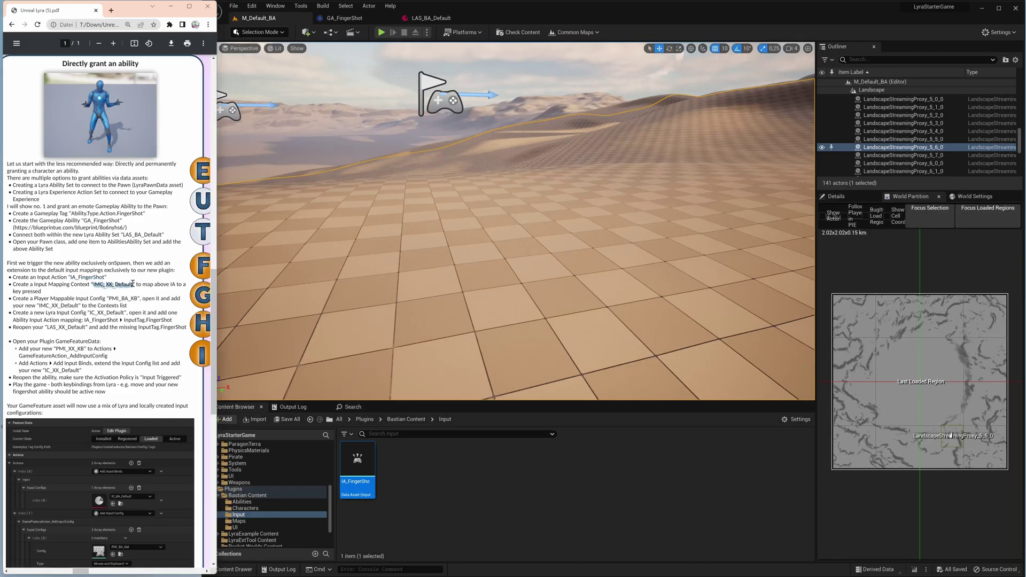
left_click(449, 471)
right_click(452, 470)
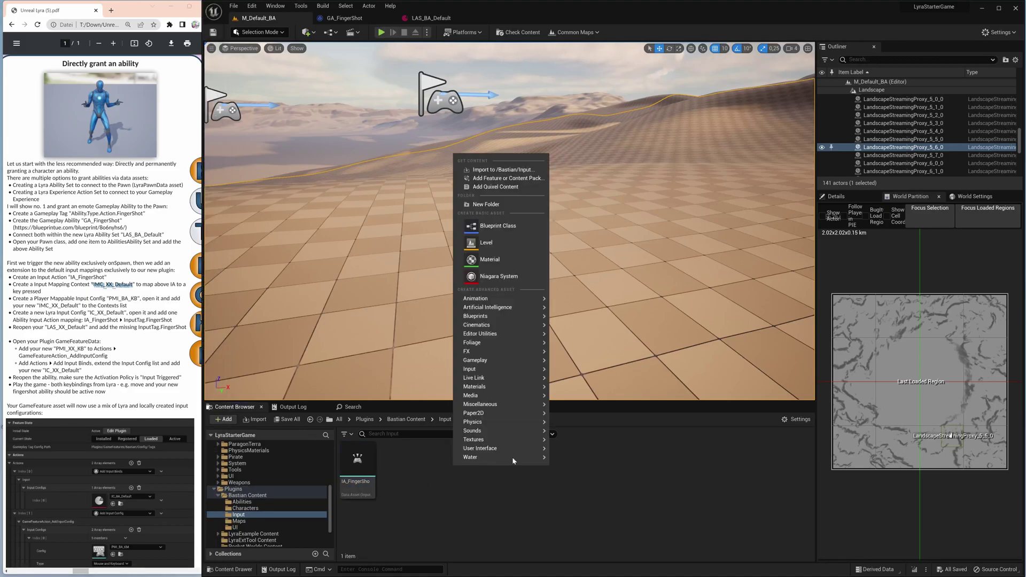
mouse_move(527, 369)
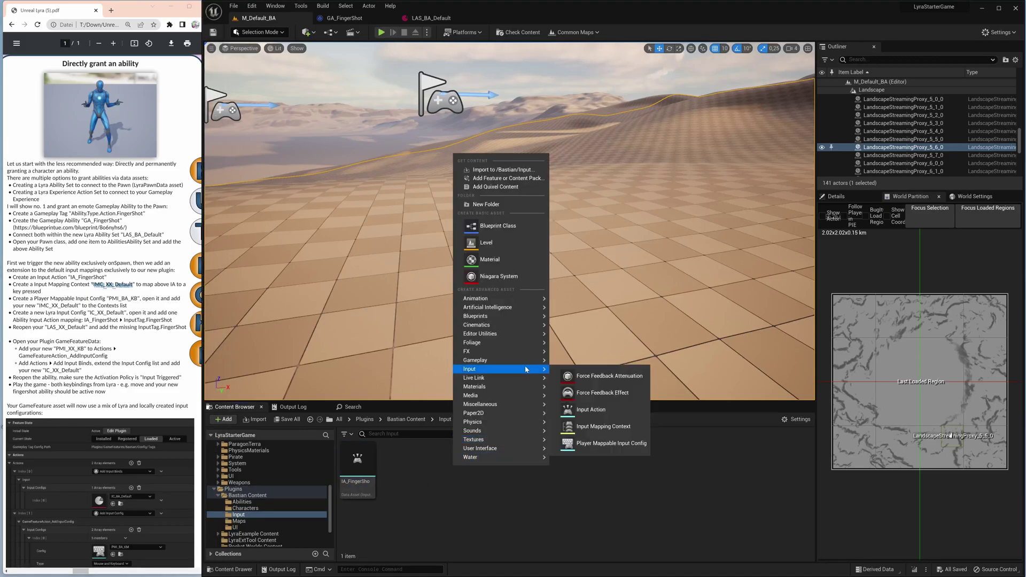
left_click(599, 426)
type("IMC_XX_Default\"")
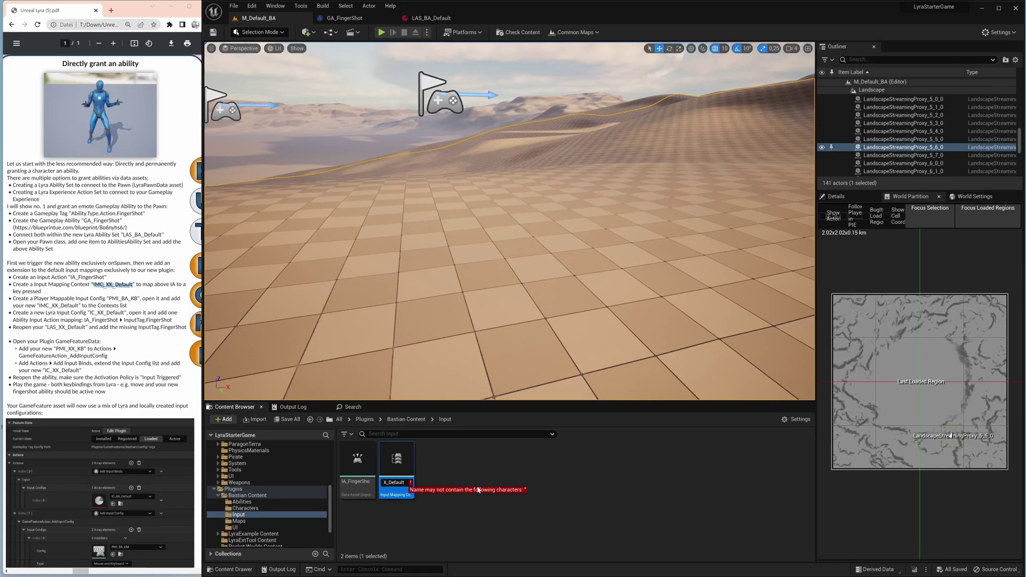
key("Delete")
key("Return")
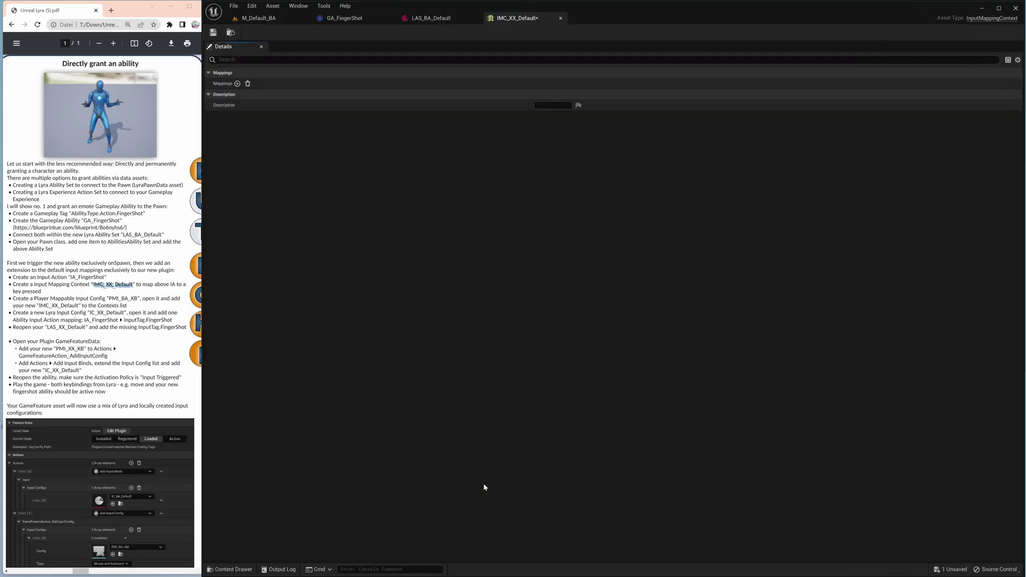
Step: Add a mapping that binds IA_FingerShot to the F key
left_click(237, 84)
left_click(261, 95)
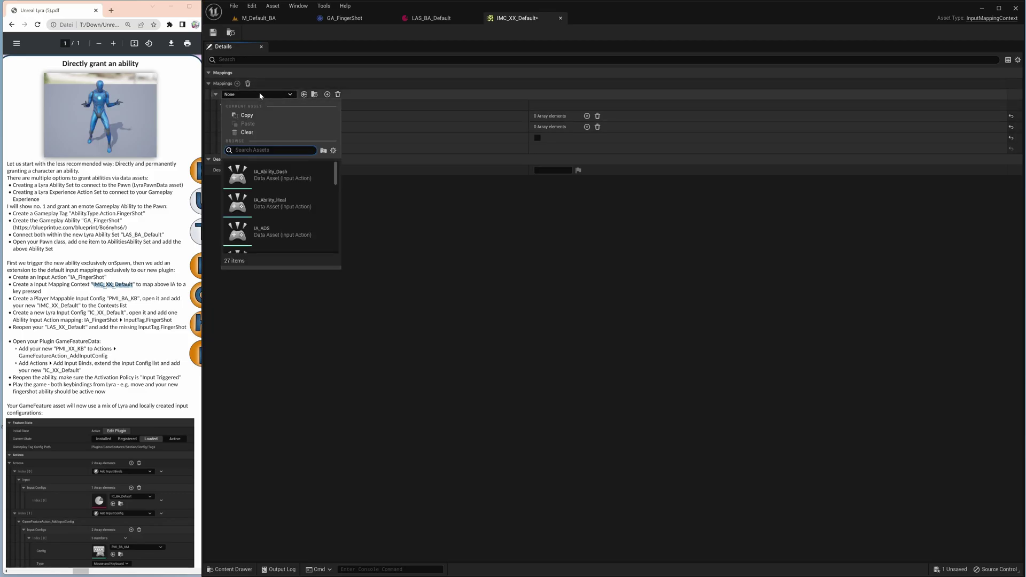
type("finger")
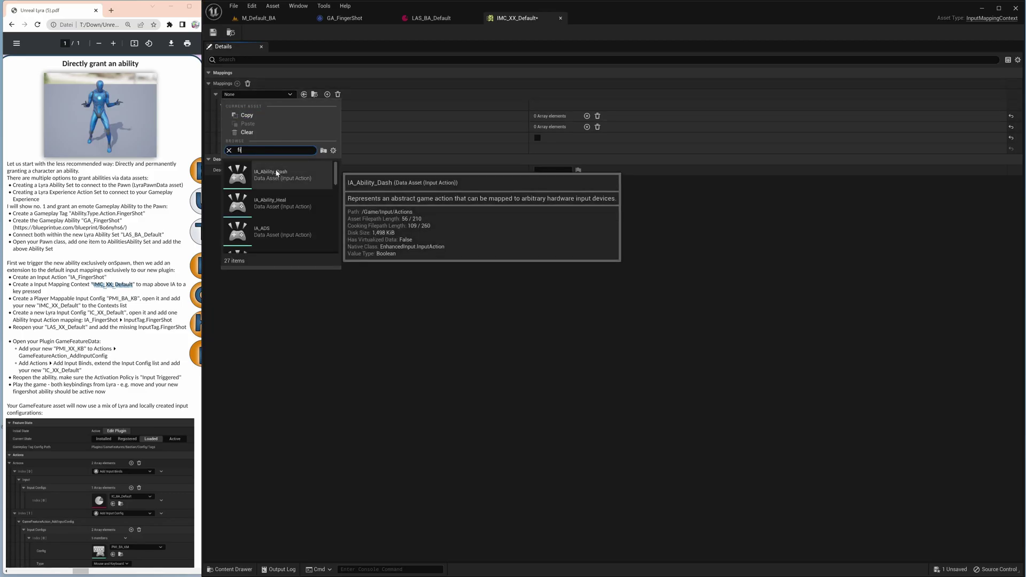
left_click(272, 170)
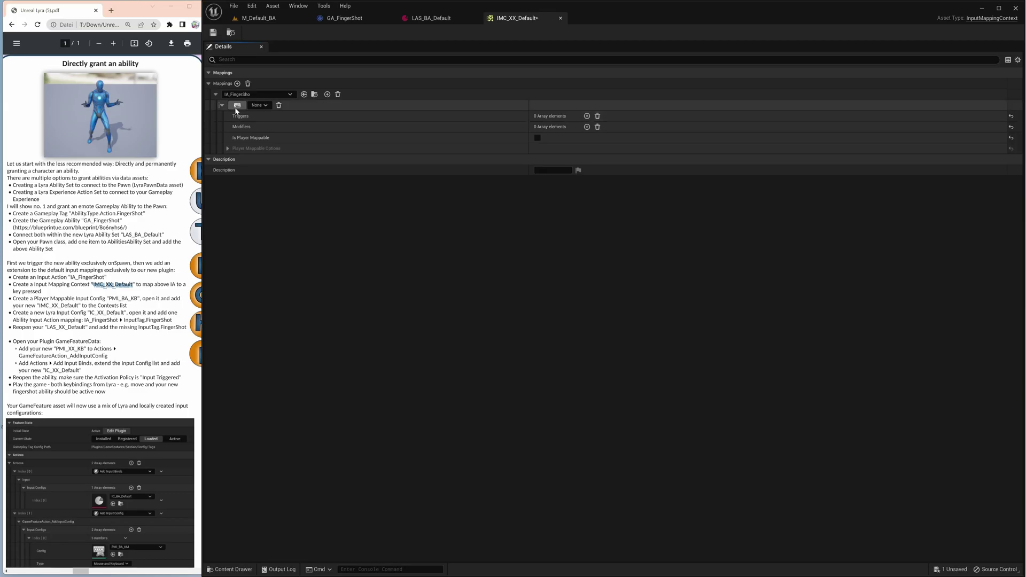
left_click(237, 106)
key("f")
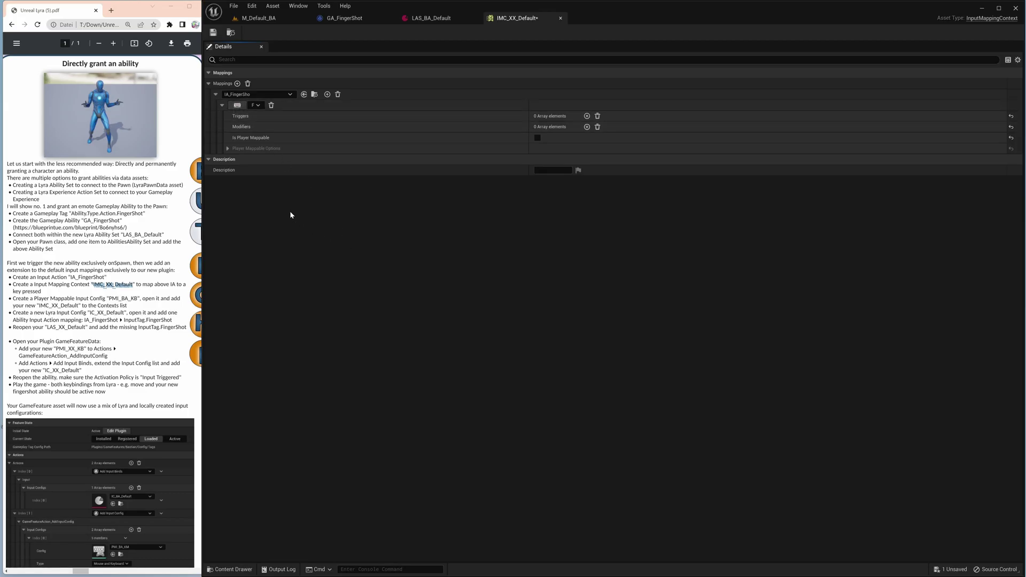
Step: Make the mapping player mappable with the Name FingerShot
left_click(539, 140)
left_click(228, 150)
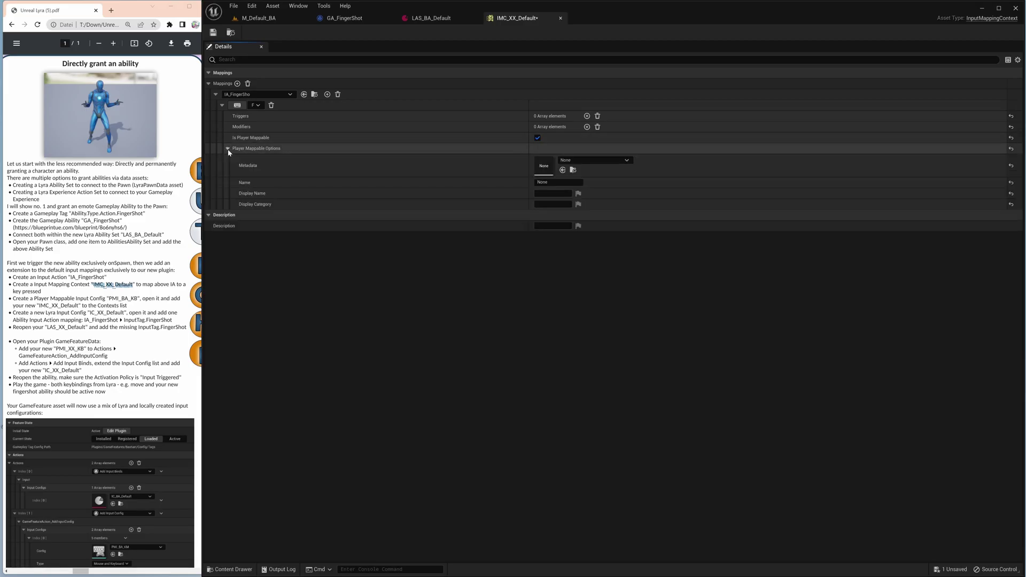
left_click(543, 182)
type("Fin")
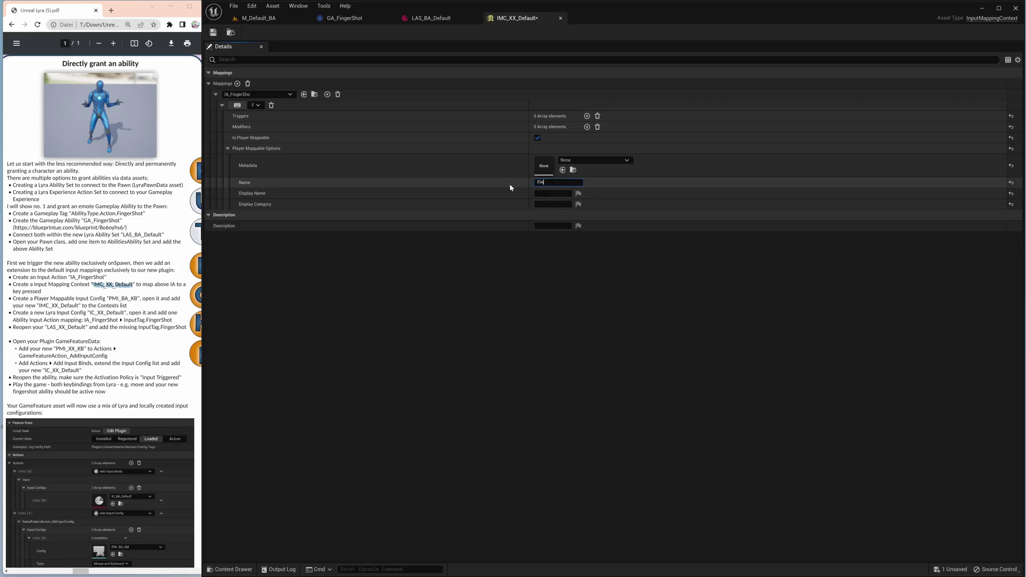
type("gerShot")
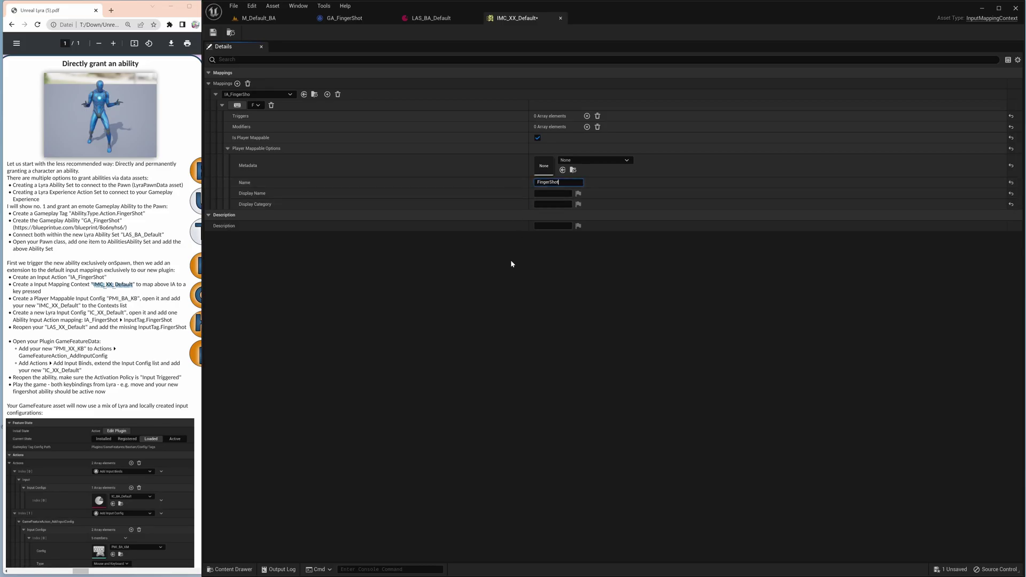
double_click(552, 183)
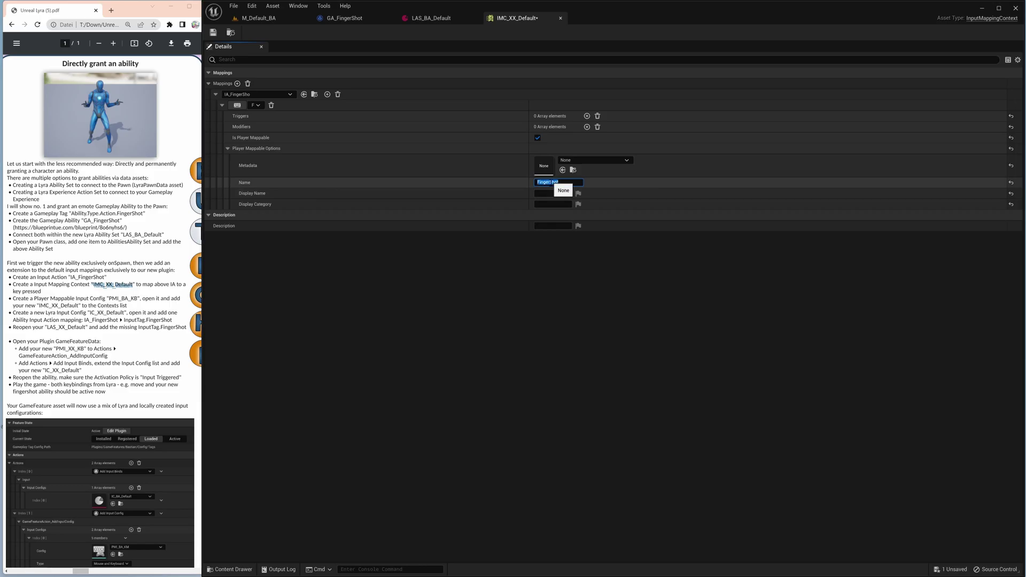
key("ctrl+c")
Step: Set Display Name to FingerShot and Display Category to Emote, then save
left_click(551, 193)
key("ctrl+v")
left_click(546, 204)
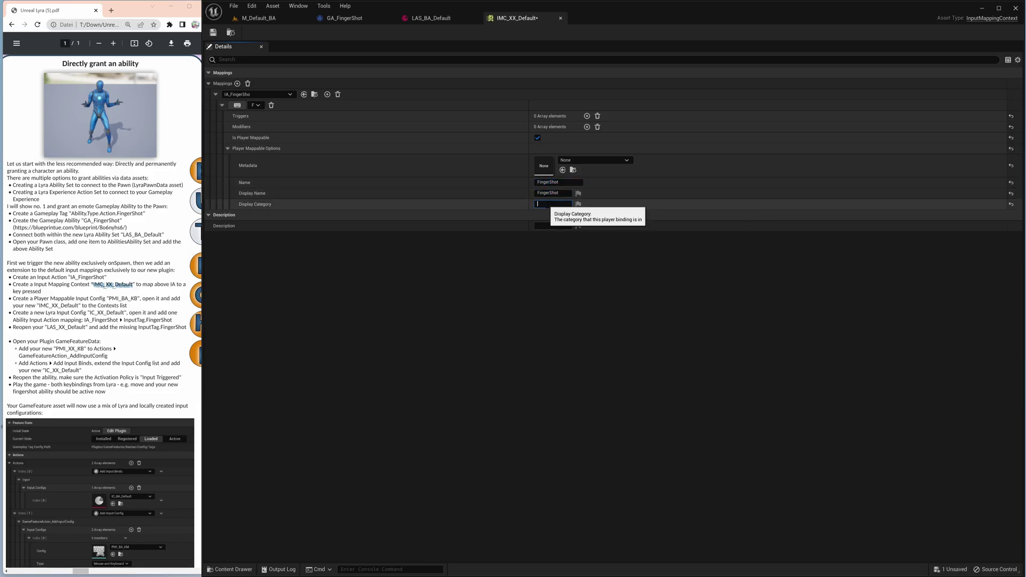
key("ctrl+v")
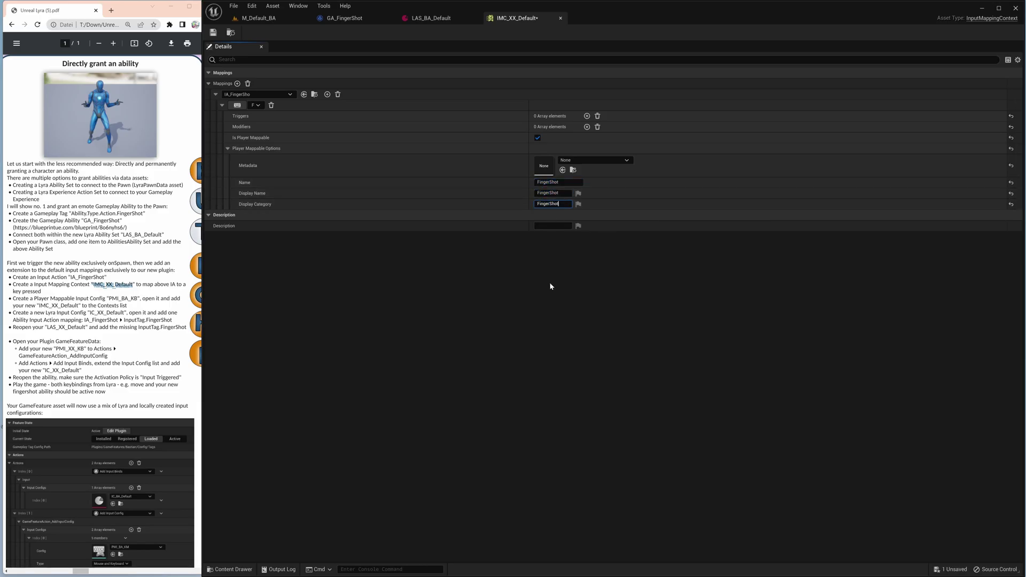
left_click(556, 203)
type("Emote")
key("Return")
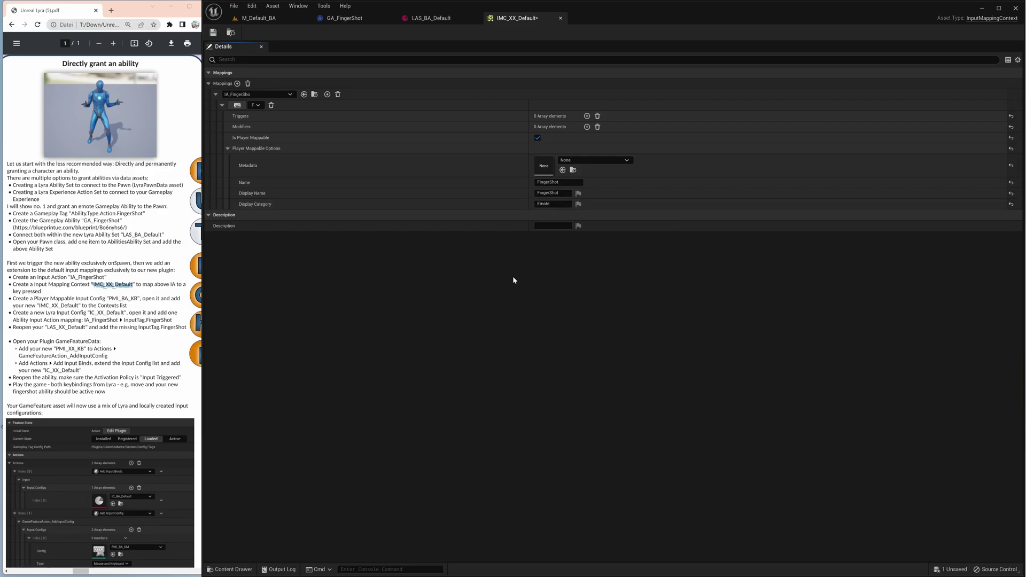
left_click(212, 32)
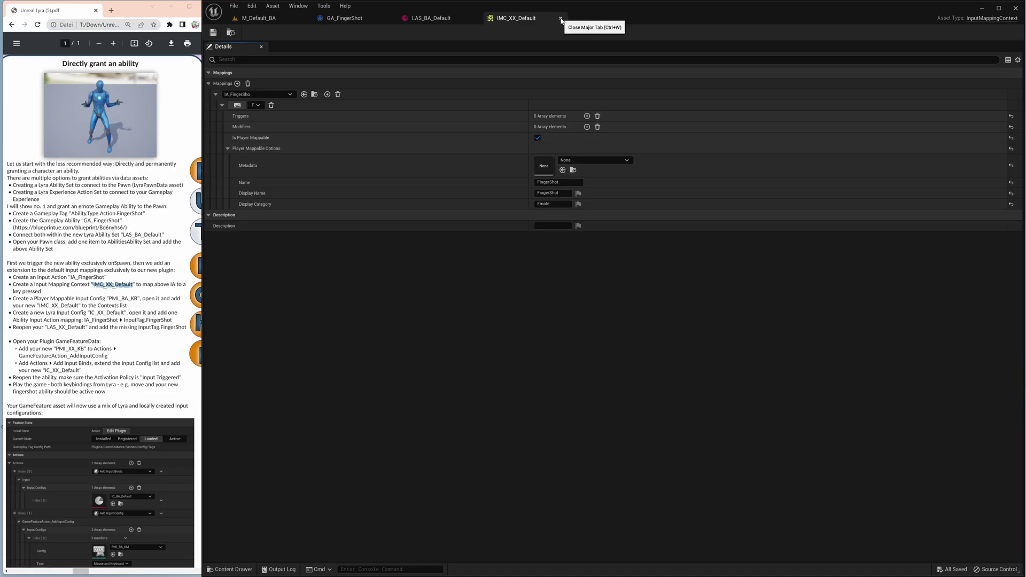
Step: Create a Player Mappable Input Config named PMI_BA_KB in the Input folder
left_click(559, 17)
left_click(254, 20)
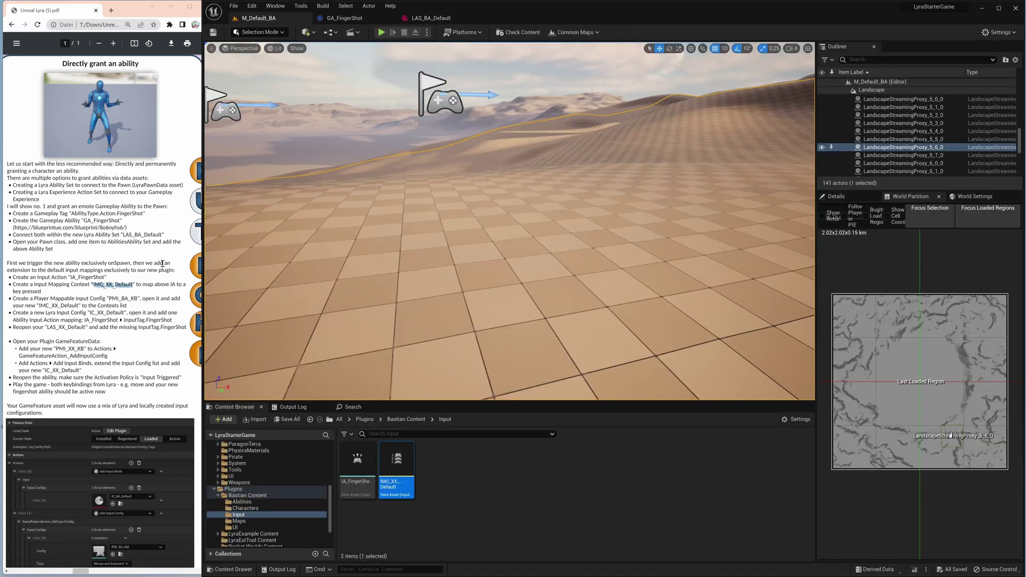
left_click(64, 308)
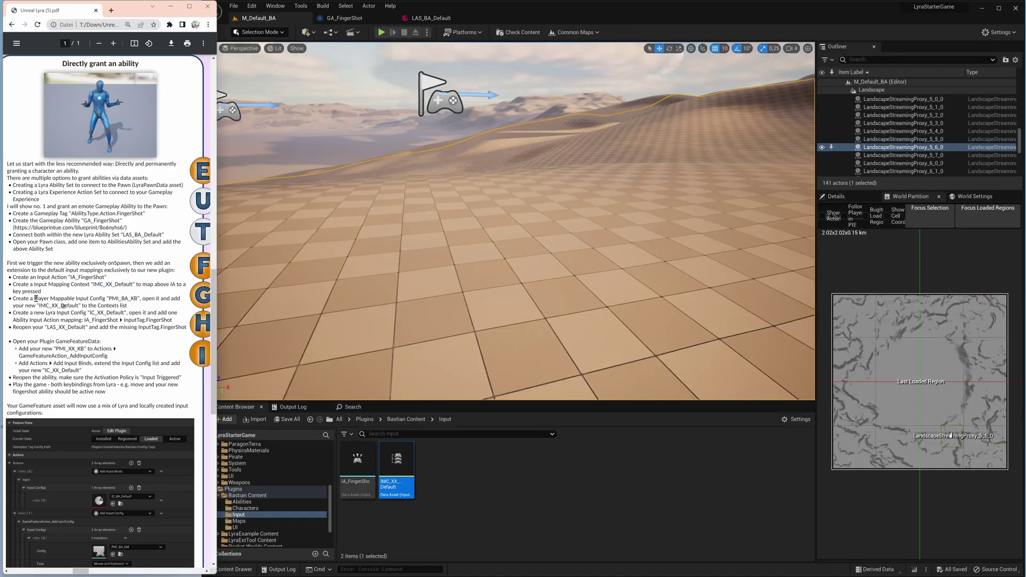
left_click_drag(109, 297, 132, 298)
right_click(478, 452)
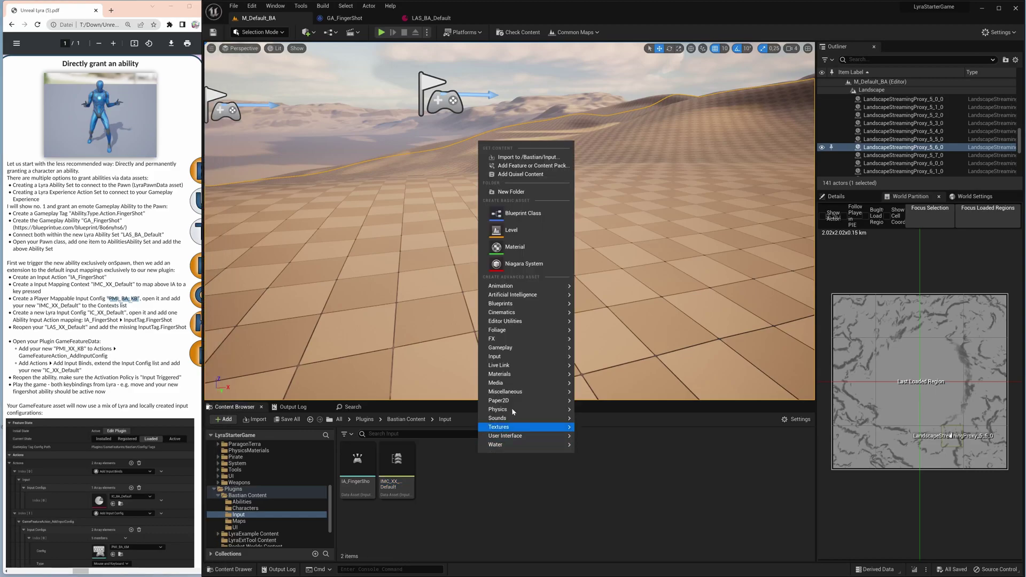
mouse_move(509, 359)
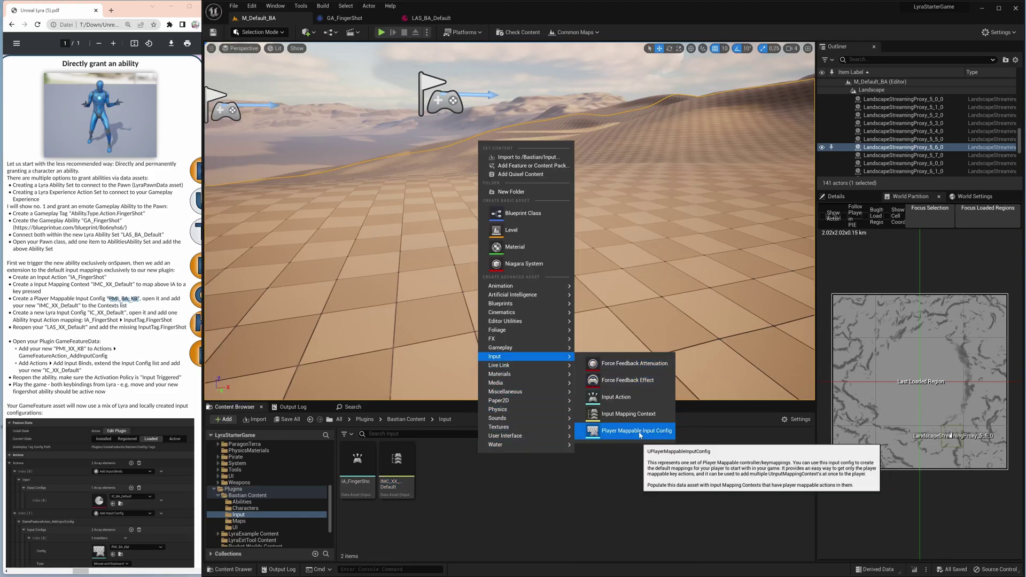
left_click(637, 431)
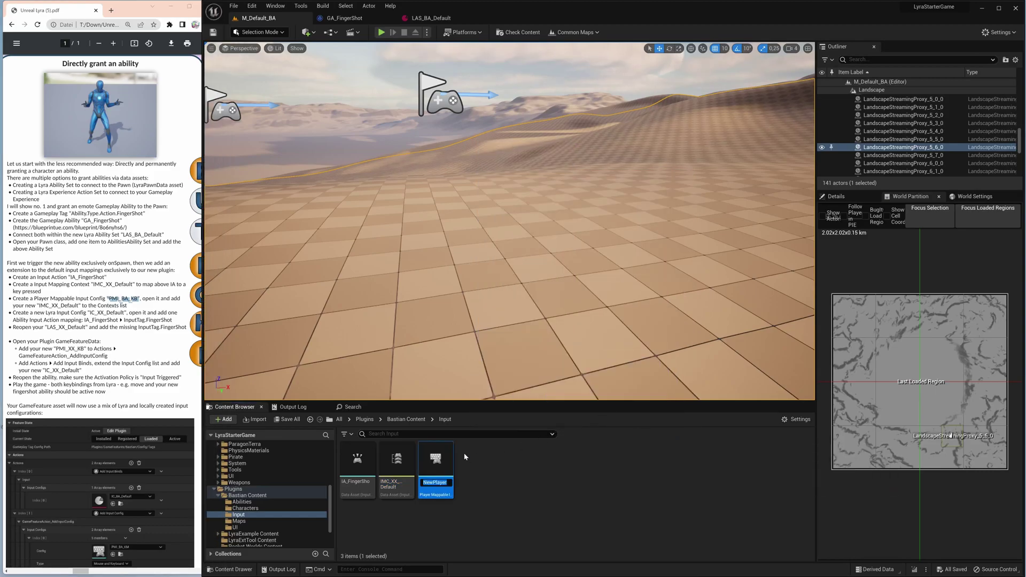
key("ctrl+v")
key("Return")
key("Return")
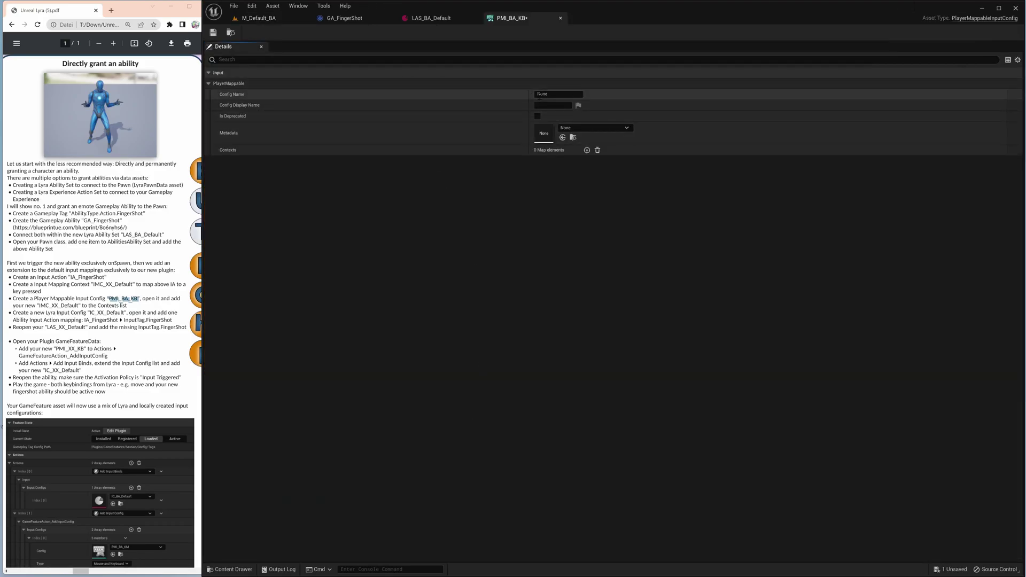
Step: Set Config Name to BA, add IMC_XX_Default to Contexts, and save PMI_BA_KB
left_click(541, 94)
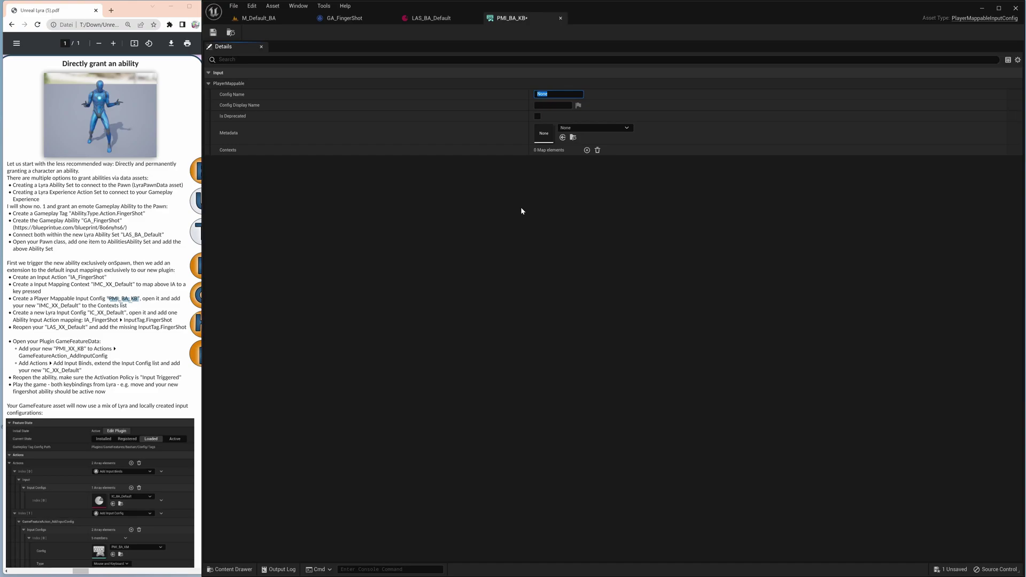
type("BA")
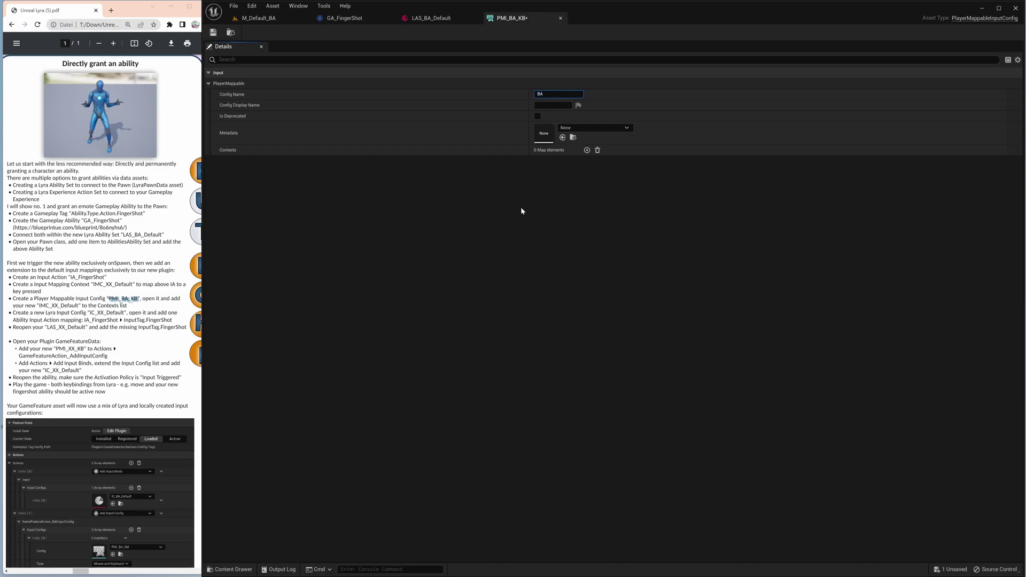
left_click(587, 150)
left_click(284, 162)
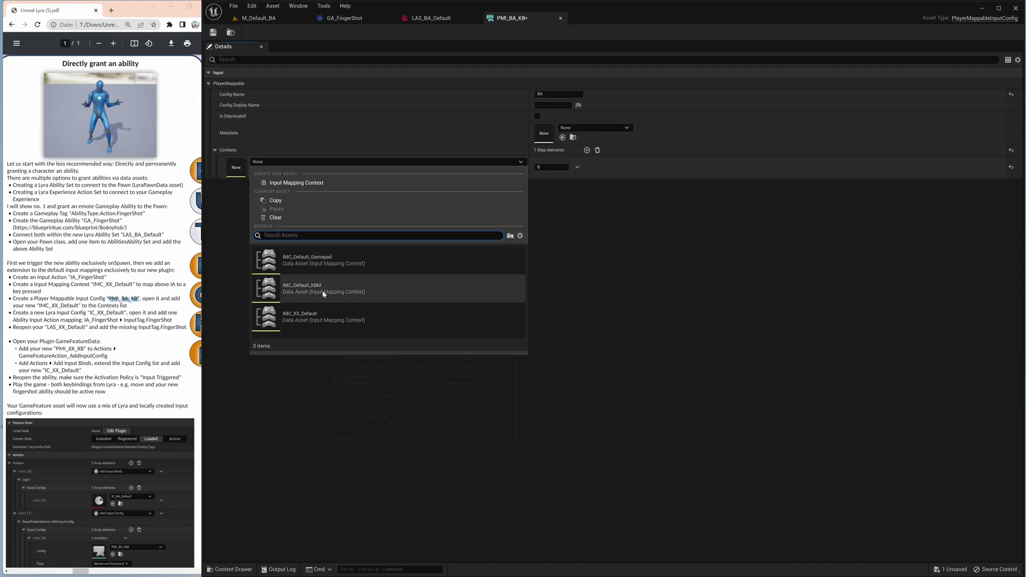
left_click(321, 319)
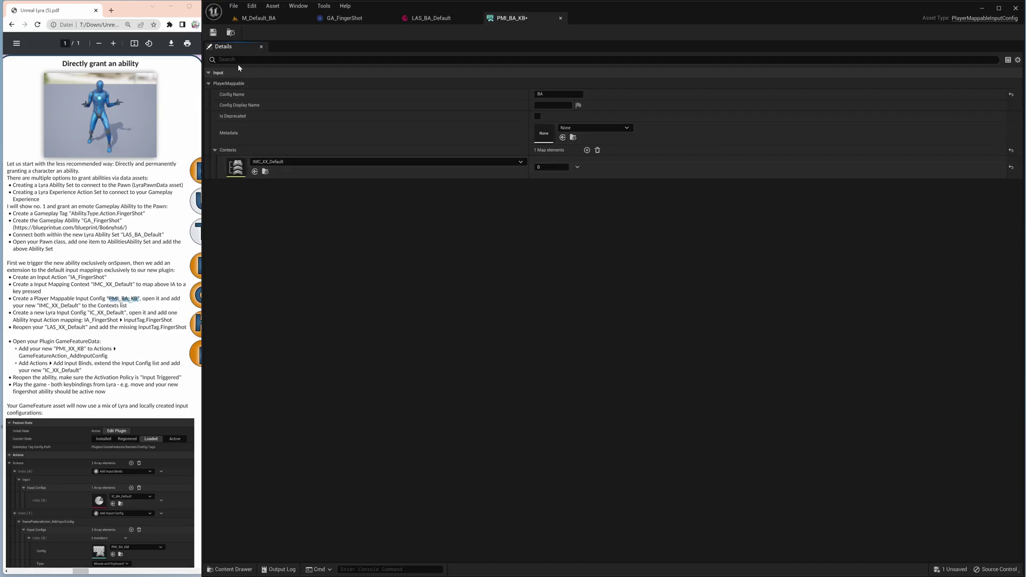
left_click(213, 33)
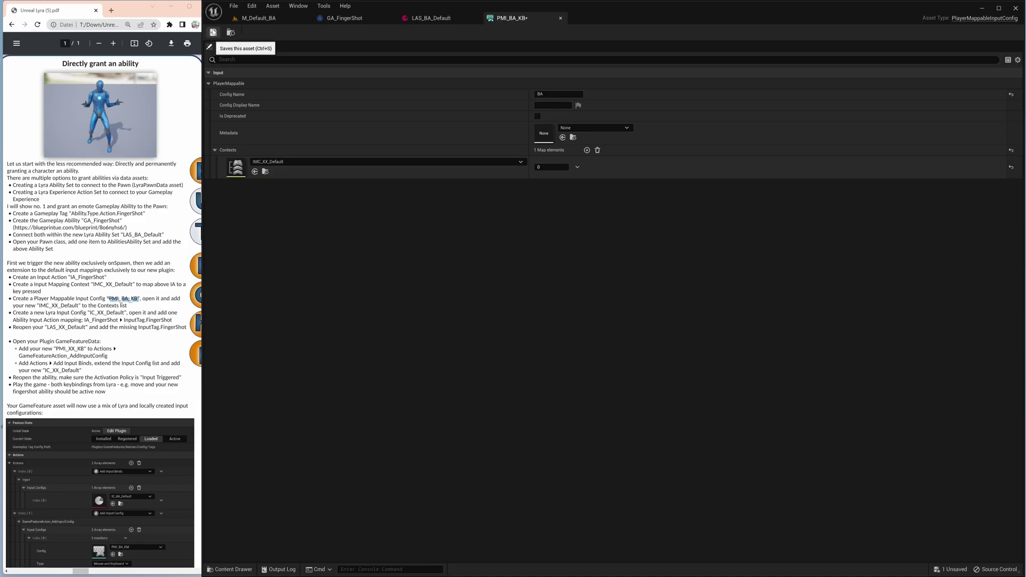
left_click(560, 19)
left_click(278, 18)
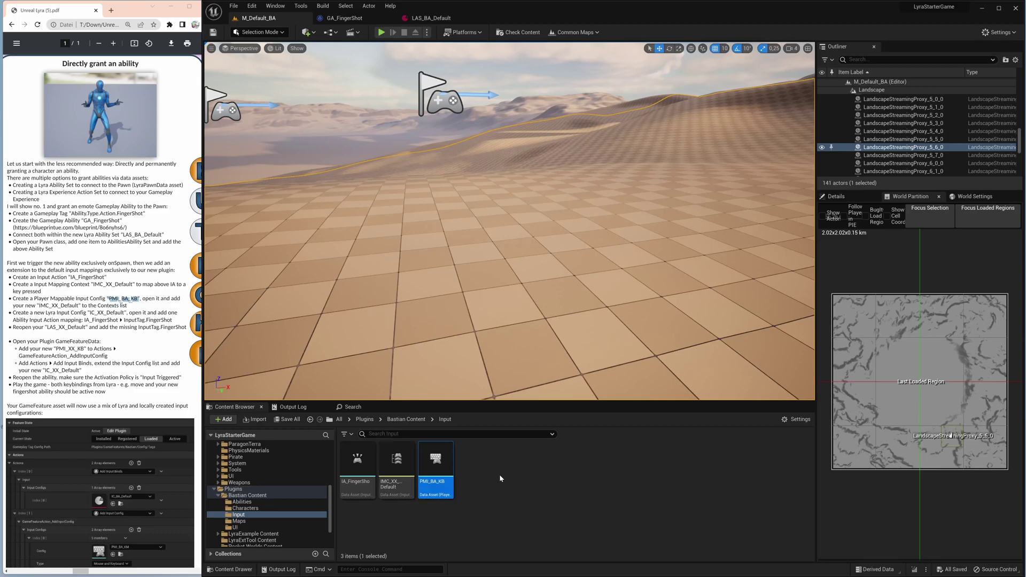
Step: Create a new Data Asset of class LyraInputConfig in the Bastian Input folder
left_click(502, 477)
right_click(491, 473)
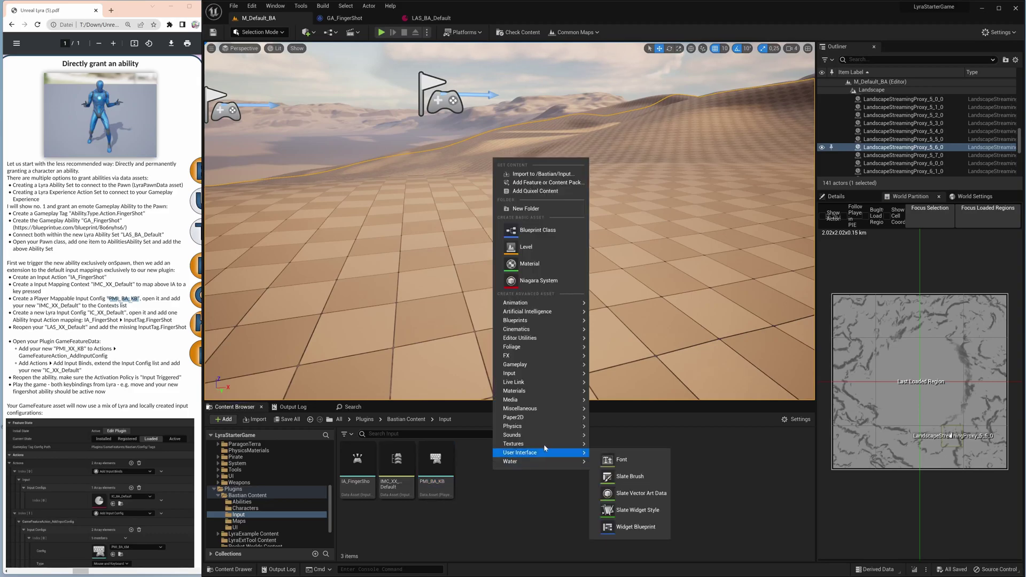
mouse_move(542, 401)
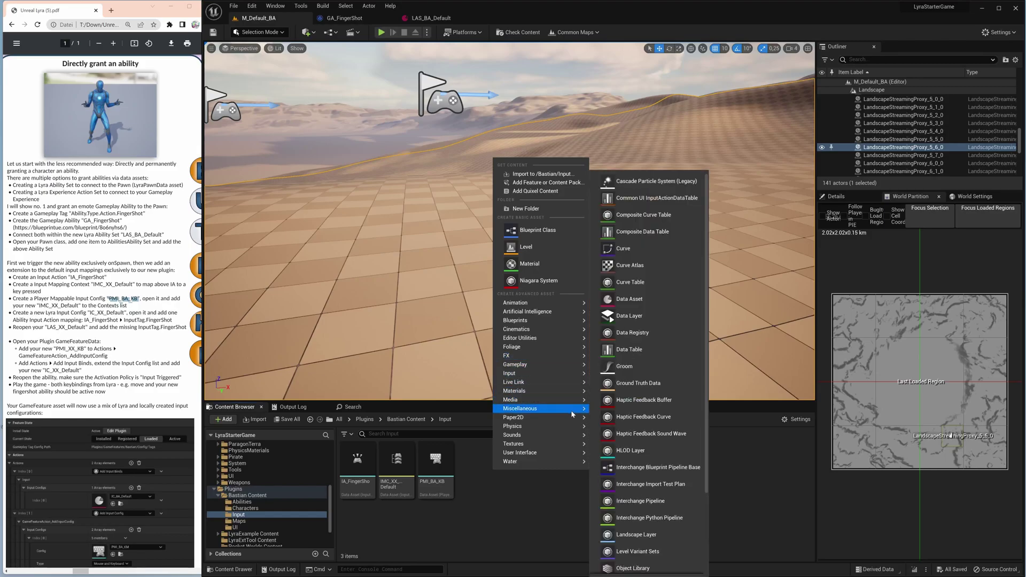
left_click(622, 299)
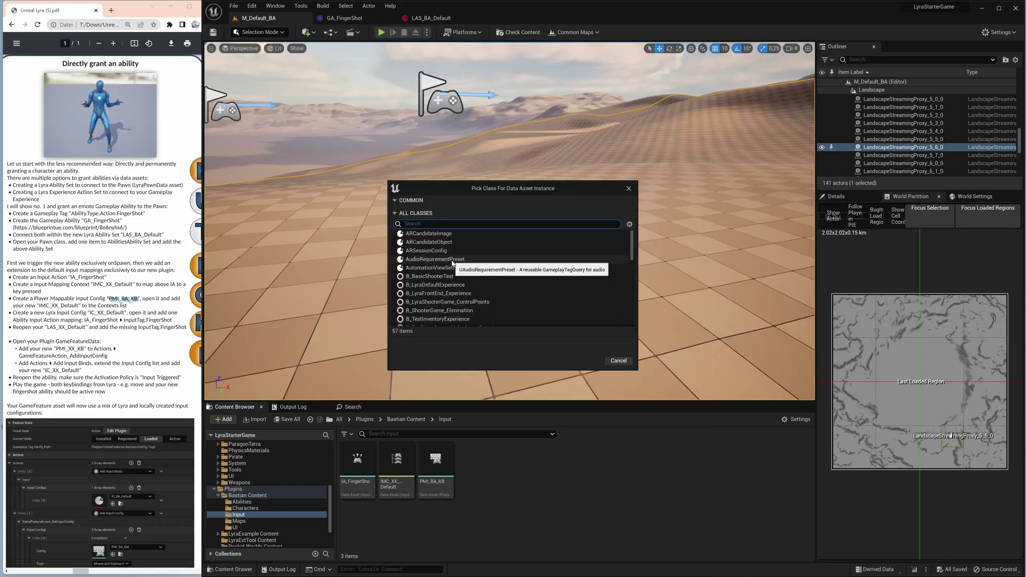
type("input con")
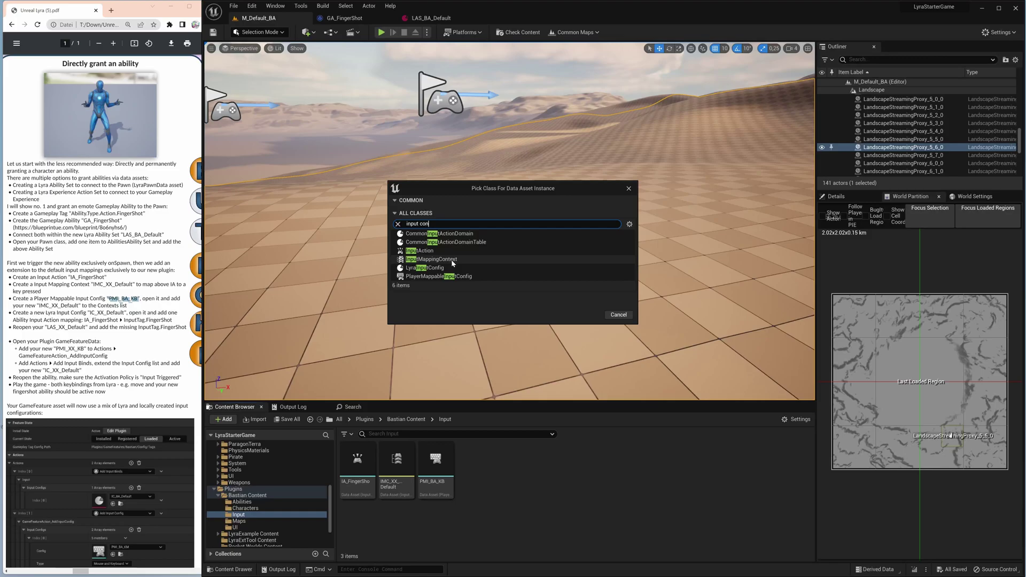
type("f")
left_click(425, 233)
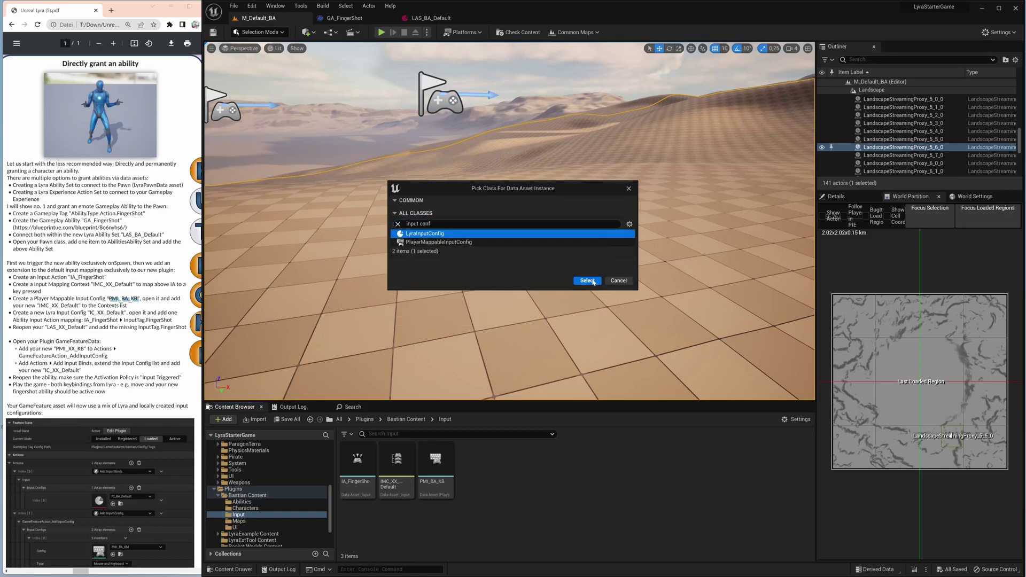
left_click(588, 281)
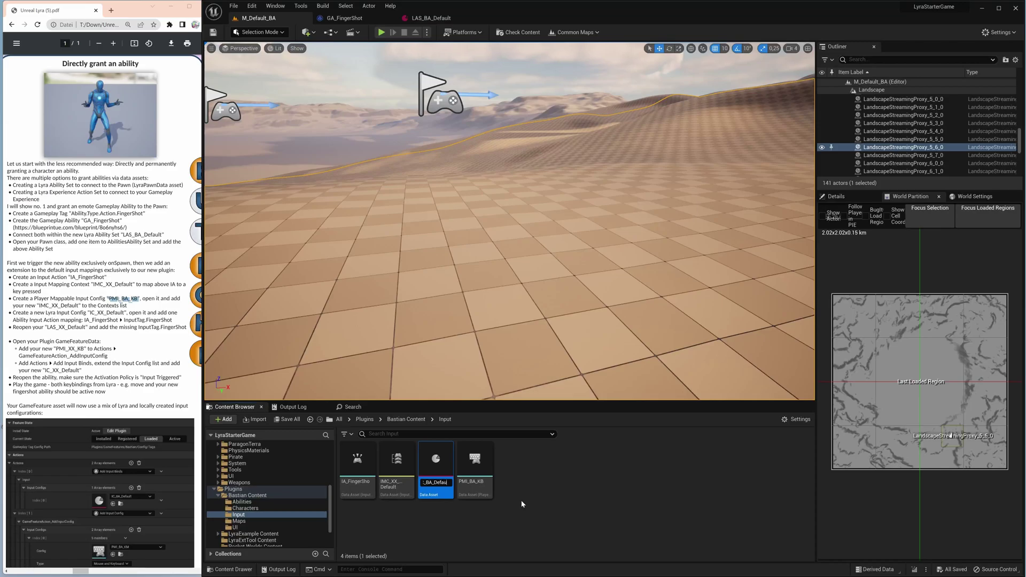
Step: Name it IC_BA_Default, add an Ability Input Actions entry, and search 'fing' for its action
key("Return")
key("Return")
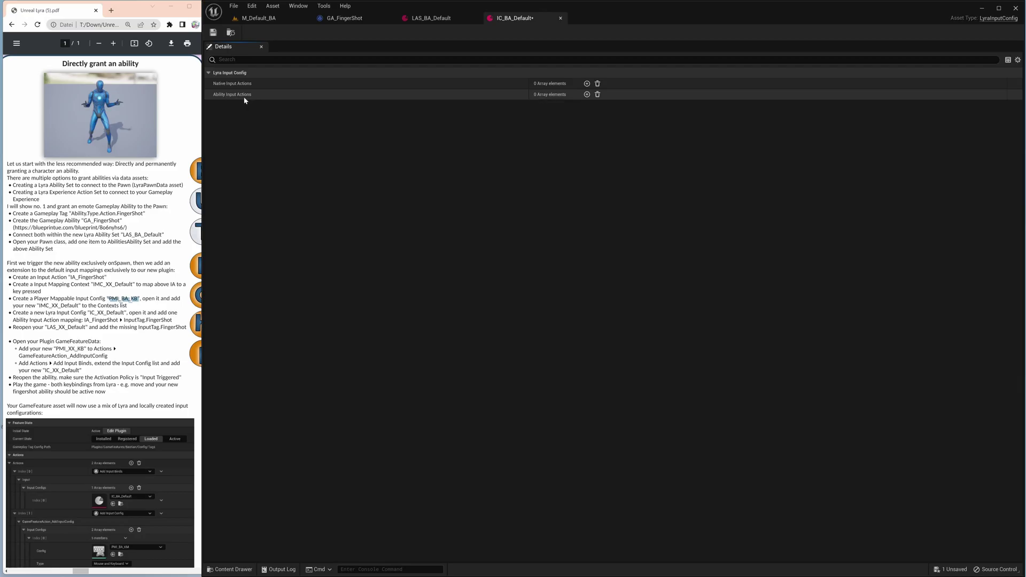
left_click(587, 95)
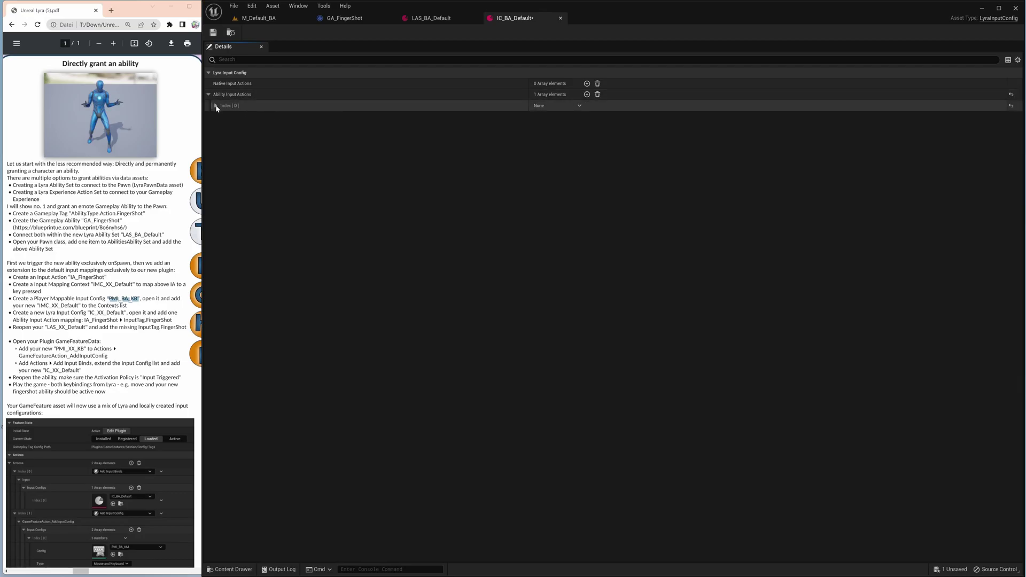
left_click(216, 106)
left_click(581, 119)
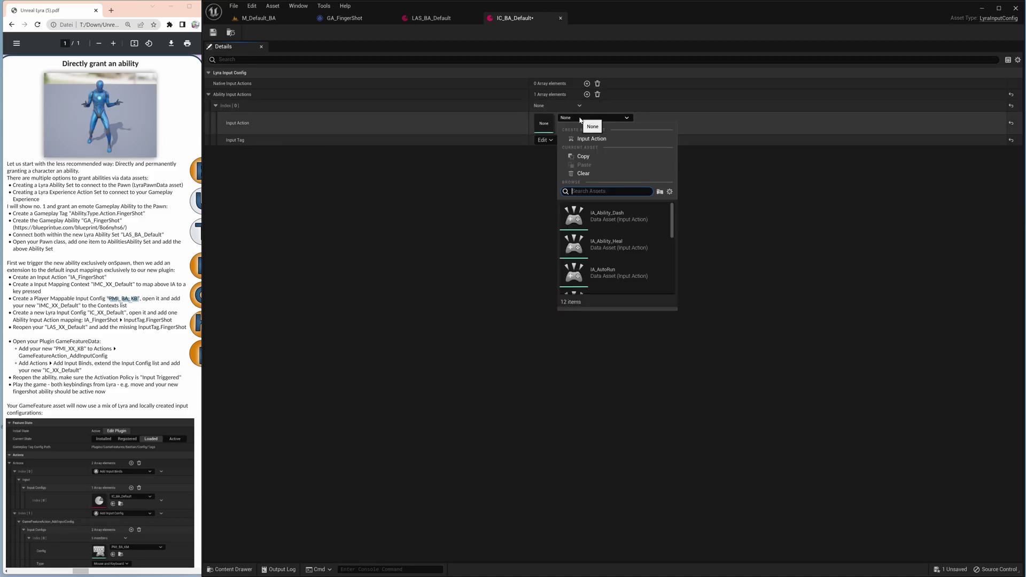
type("fing")
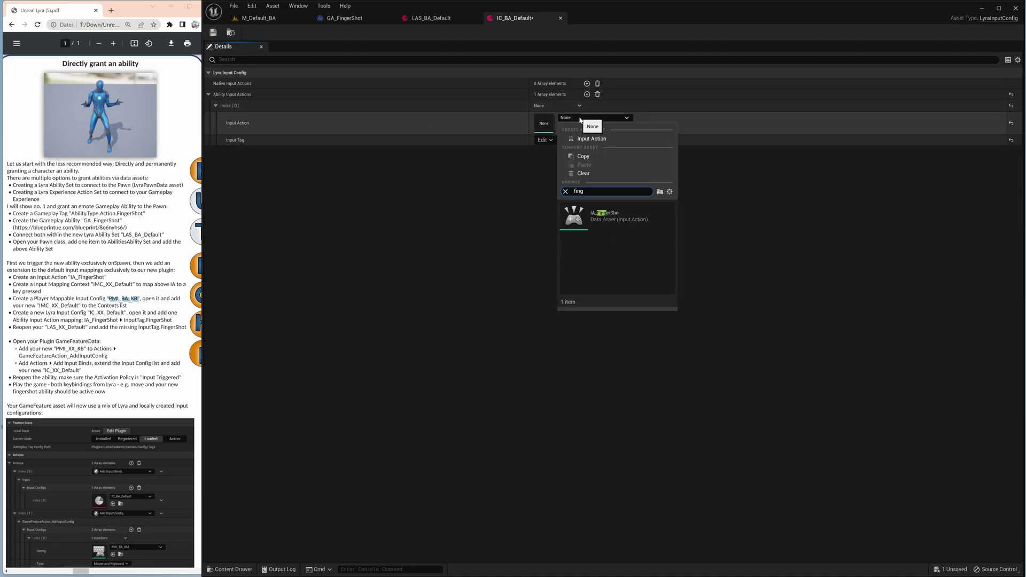
Step: Set the entry's action to IA_FingerShot and give it a new InputTag.Ability.FingerShot tag
left_click(604, 220)
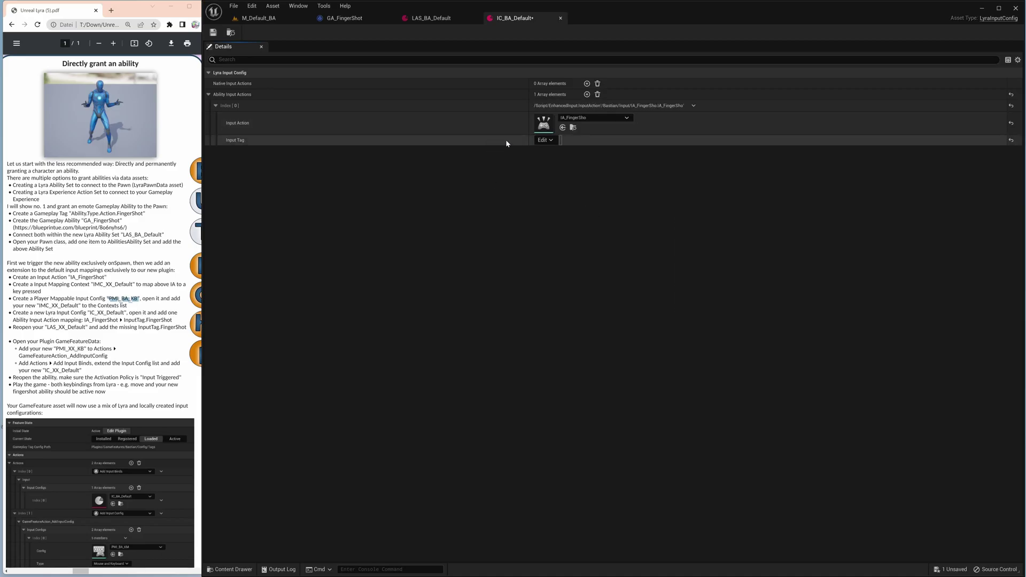
left_click(545, 140)
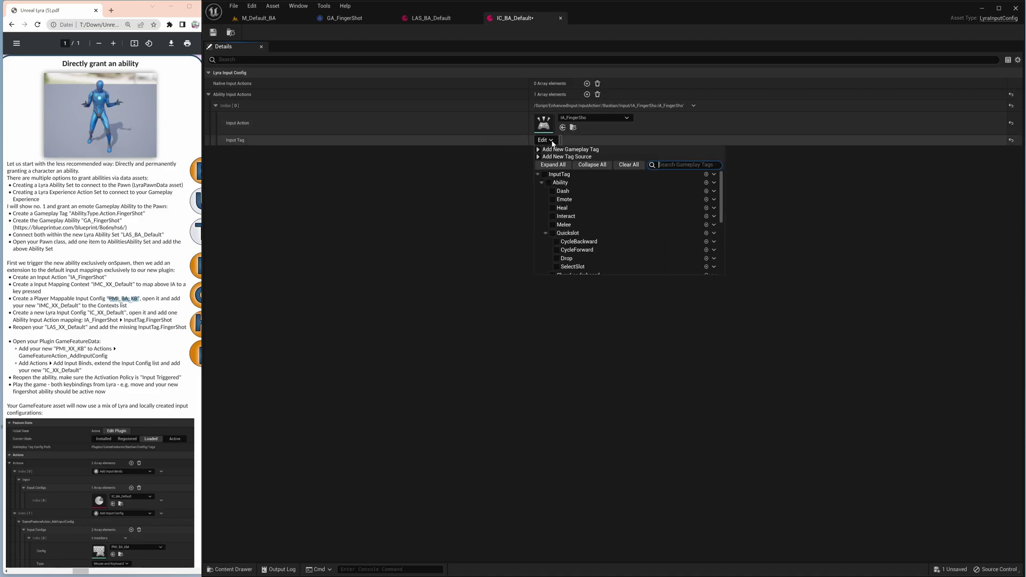
left_click(546, 233)
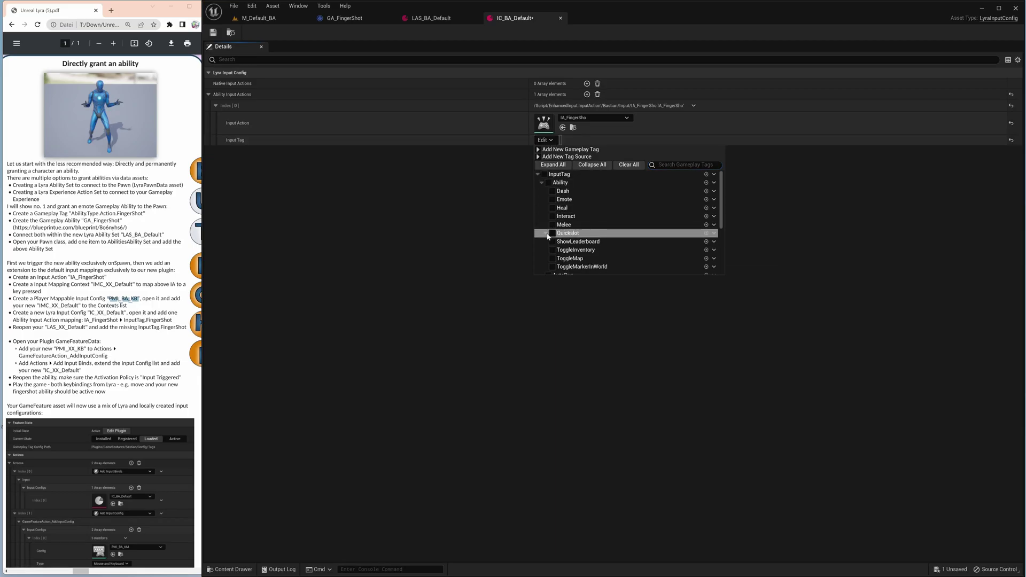
scroll(562, 241, "down", 1)
scroll(590, 238, "up", 1)
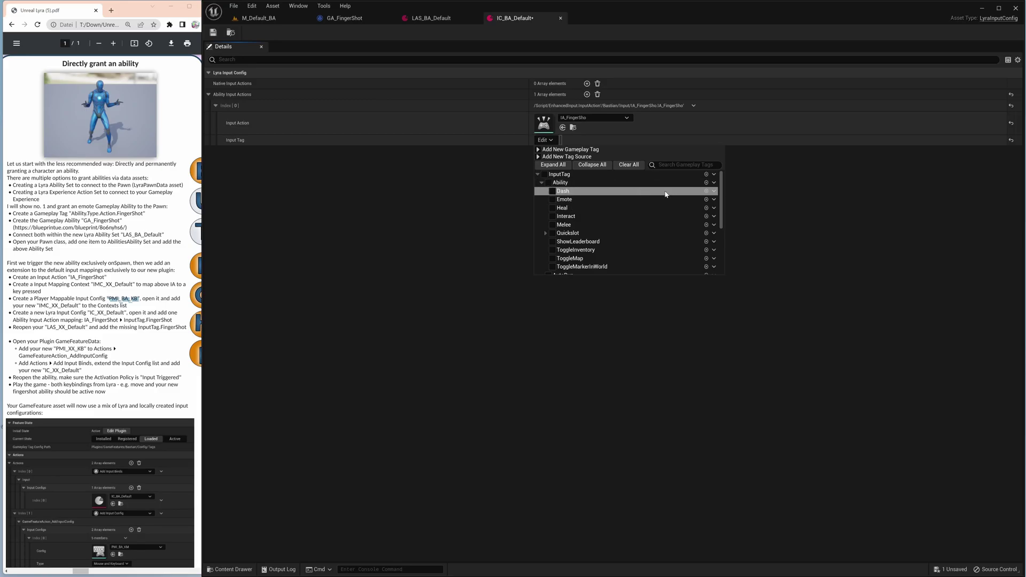
left_click(707, 183)
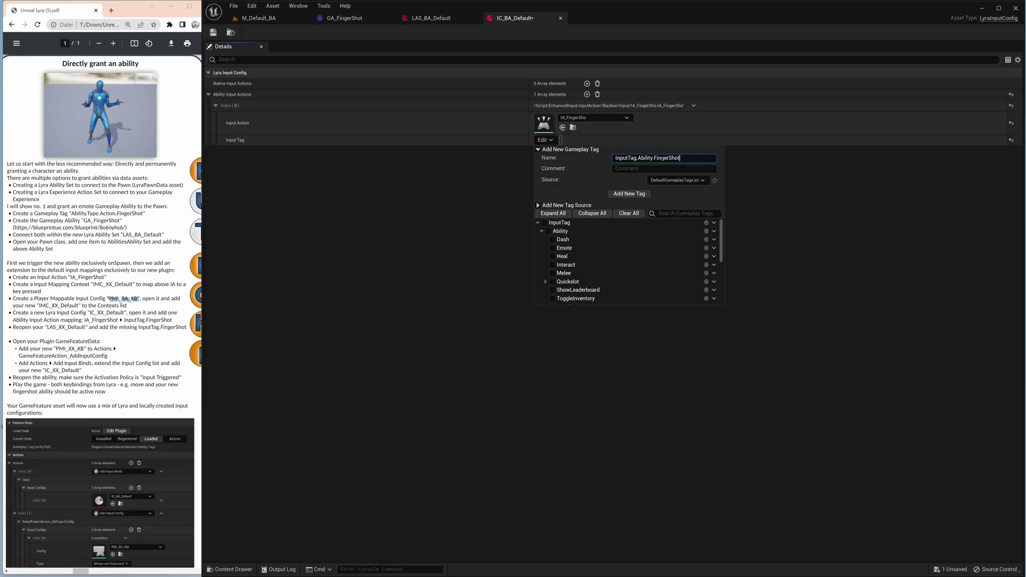
key("Return")
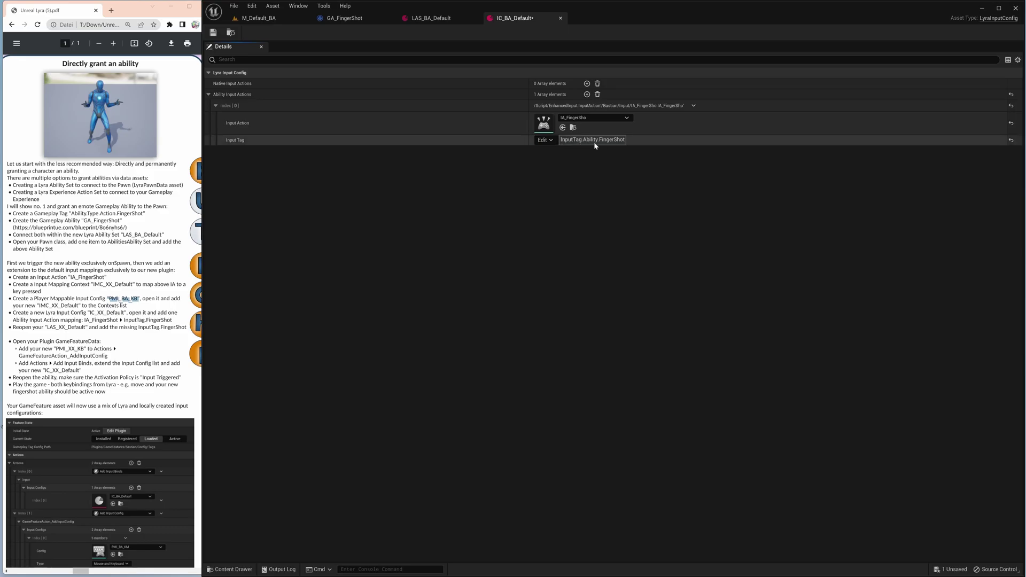
Step: Save and close IC_BA_Default, then return to the LAS_BA_Default ability set
left_click(213, 33)
left_click(561, 18)
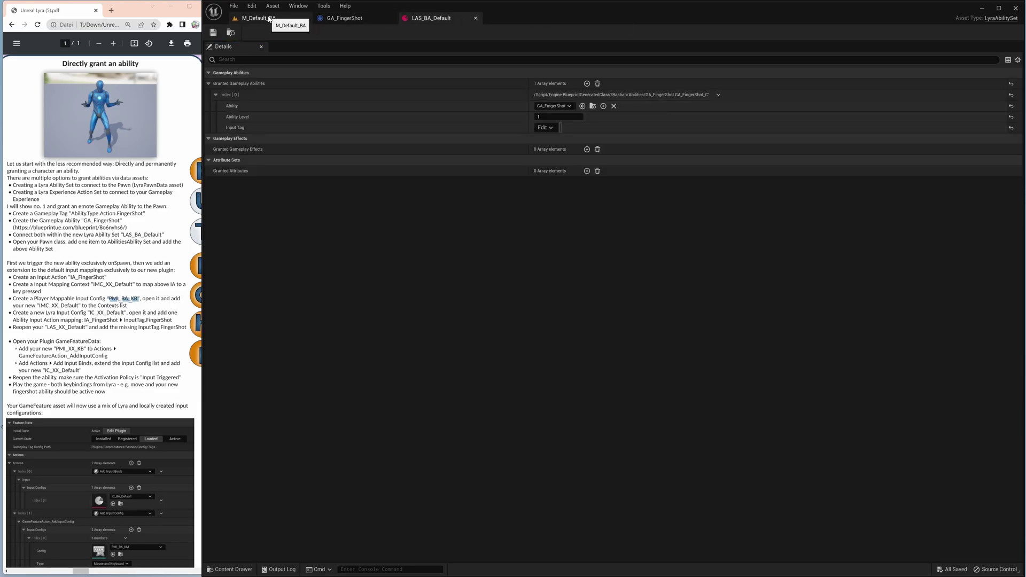
left_click(269, 18)
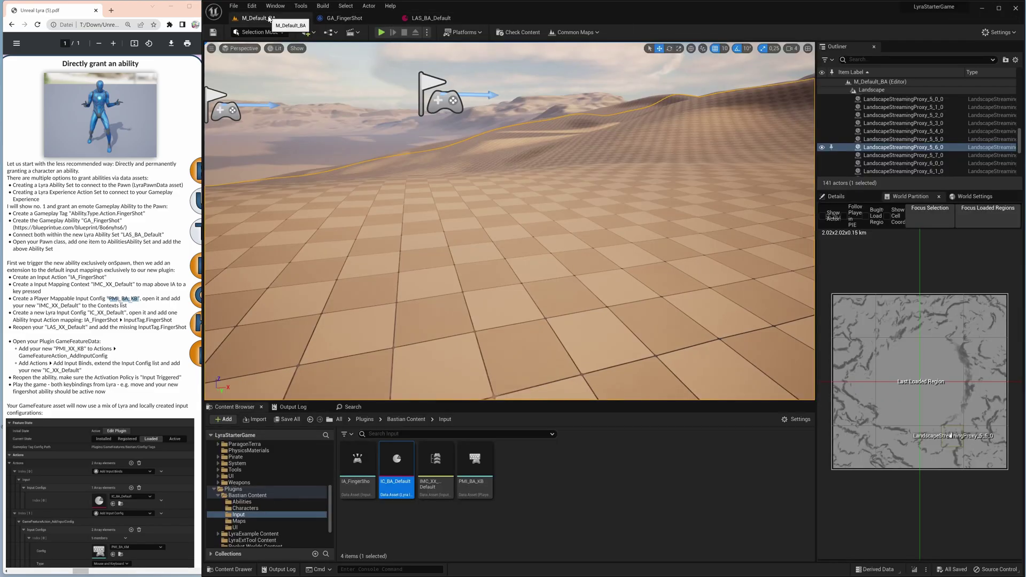
left_click(442, 18)
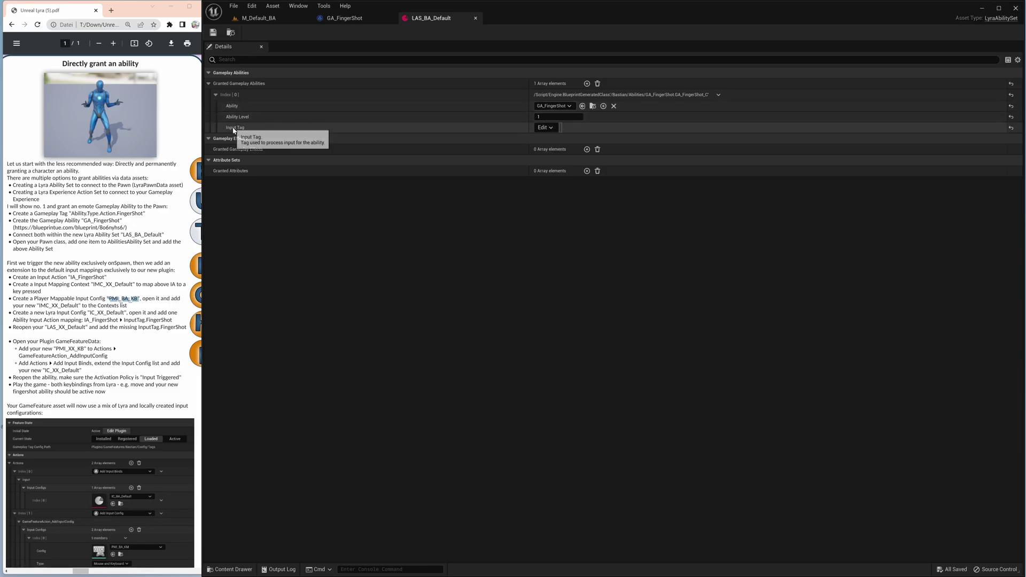
Step: Give GA_FingerShot the InputTag.Ability.FingerShot input tag and save LAS_BA_Default
left_click(552, 128)
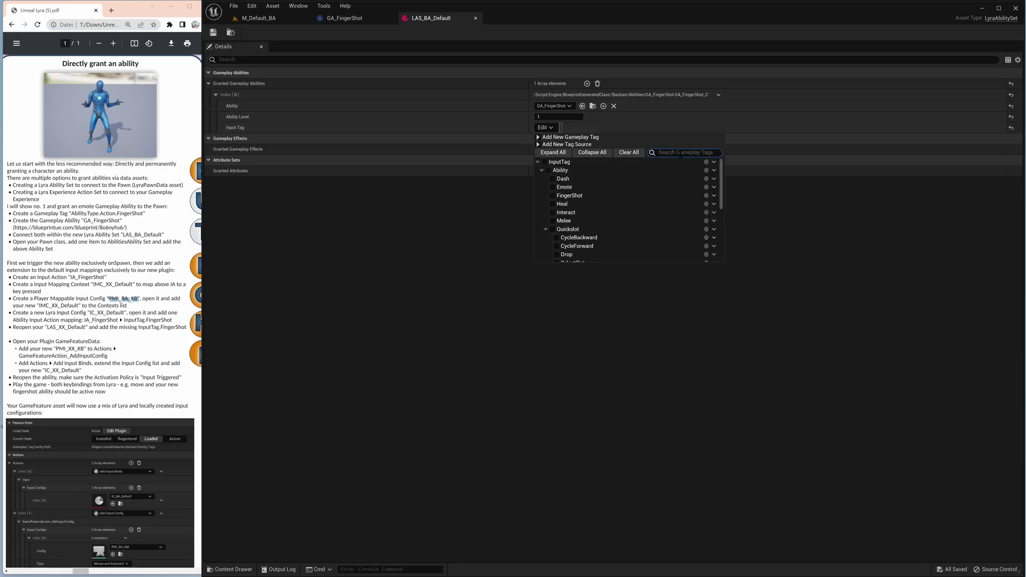
type("finger")
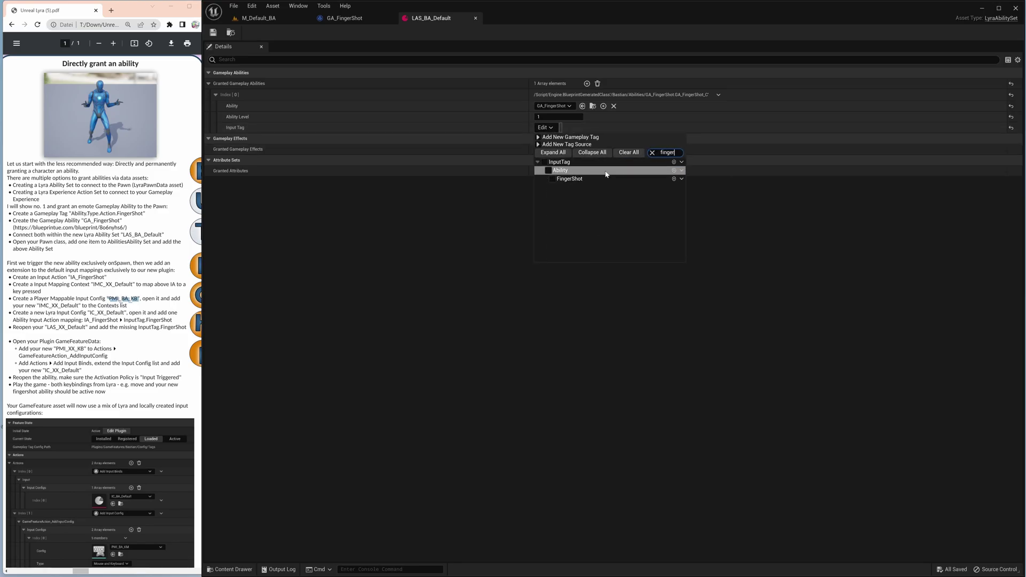
left_click(552, 179)
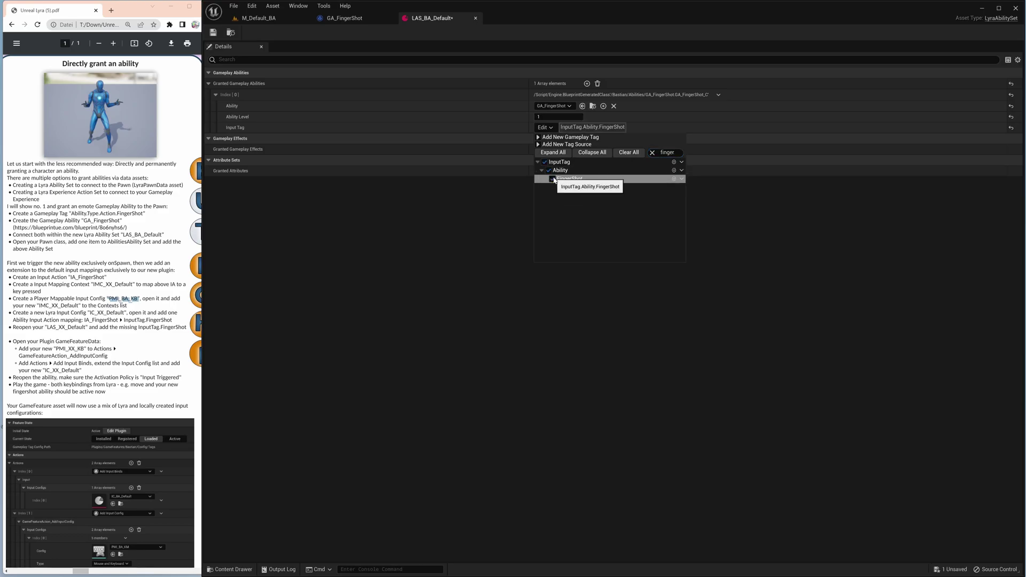
left_click(515, 210)
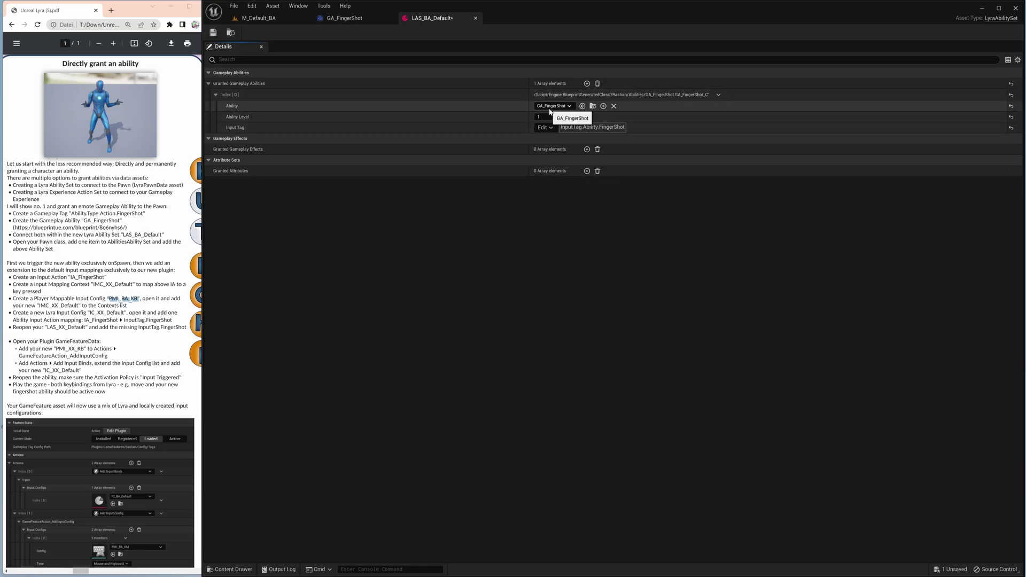
left_click(214, 34)
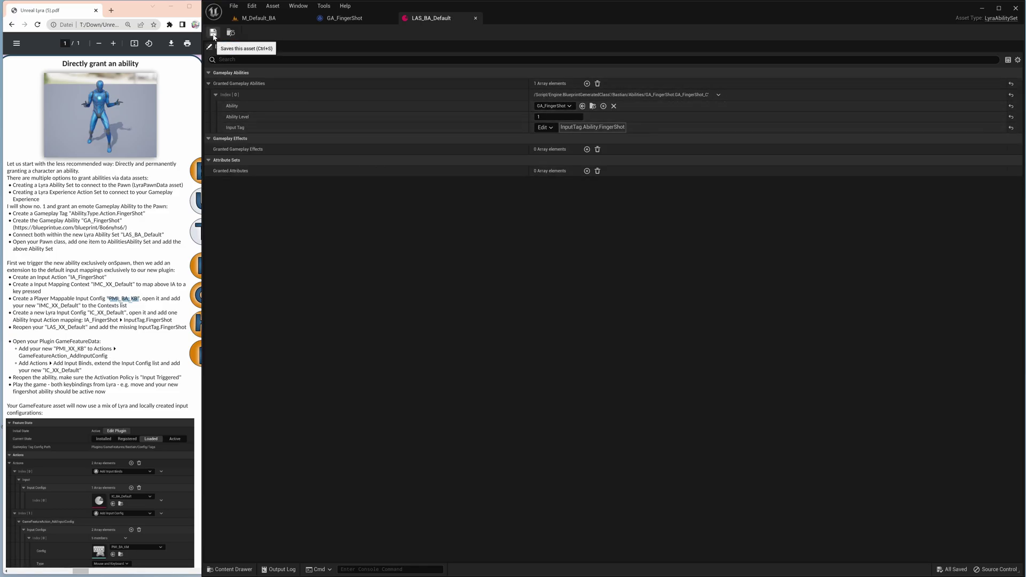
left_click(259, 18)
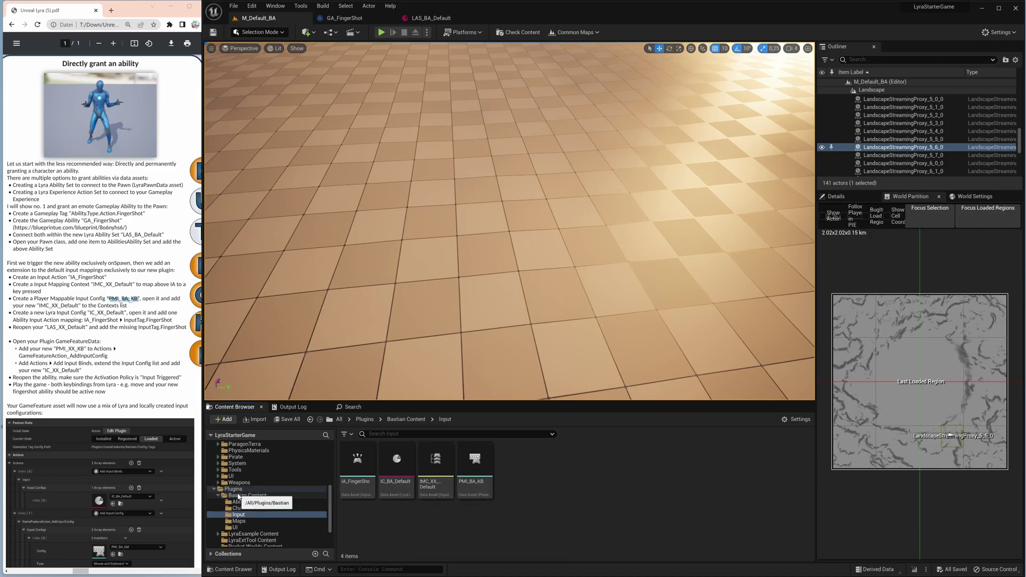
Step: In the Bastian game feature data, add PMI_BA_KB as a Mouse and Keyboard input config
left_click(239, 496)
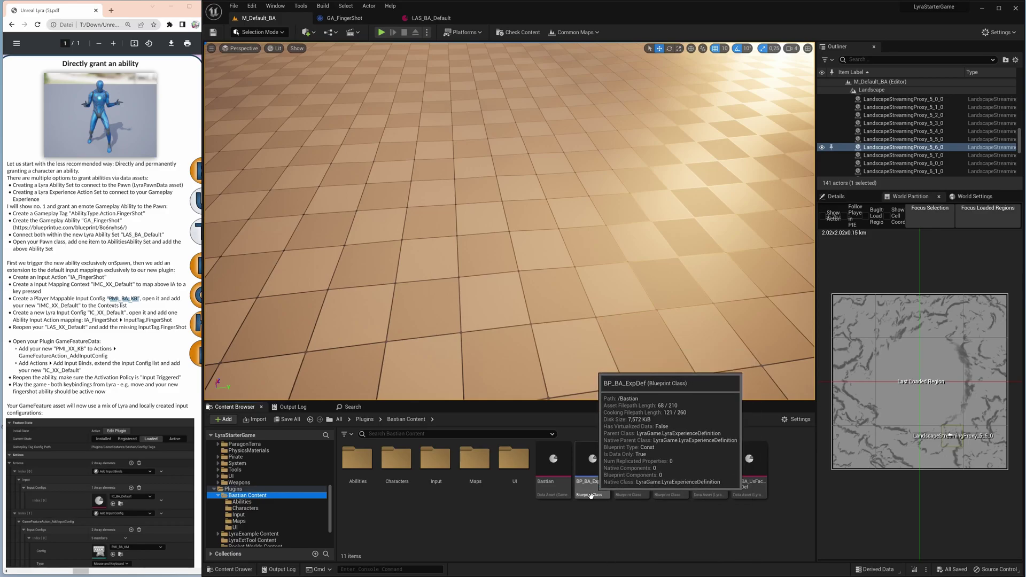
double_click(554, 462)
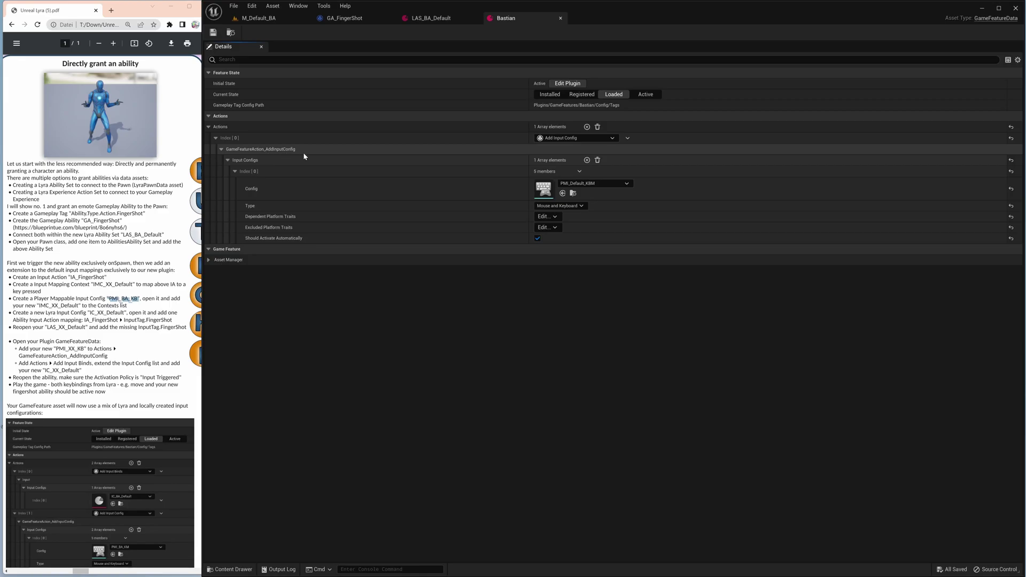
left_click(587, 160)
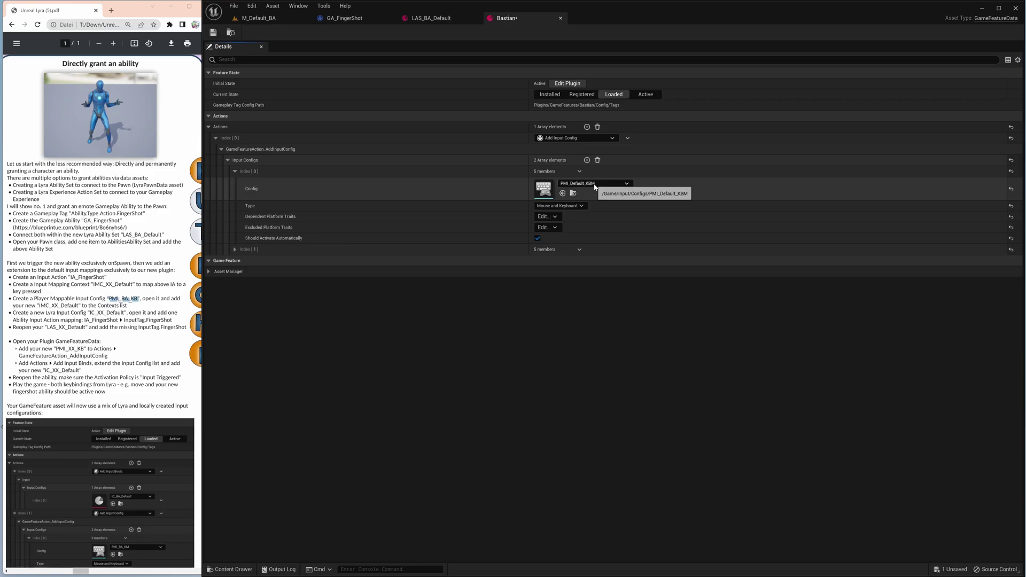
left_click(235, 249)
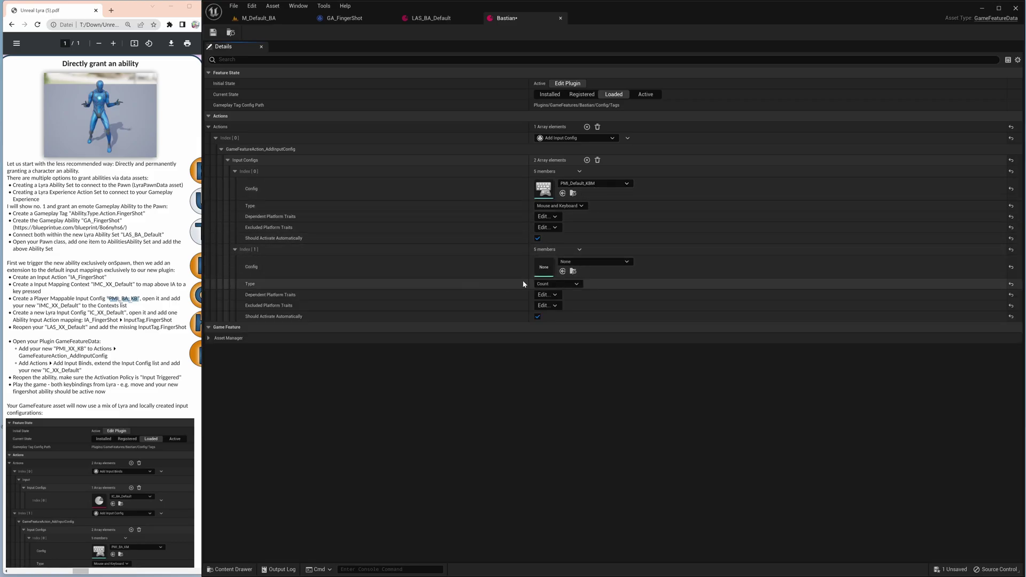
left_click(593, 261)
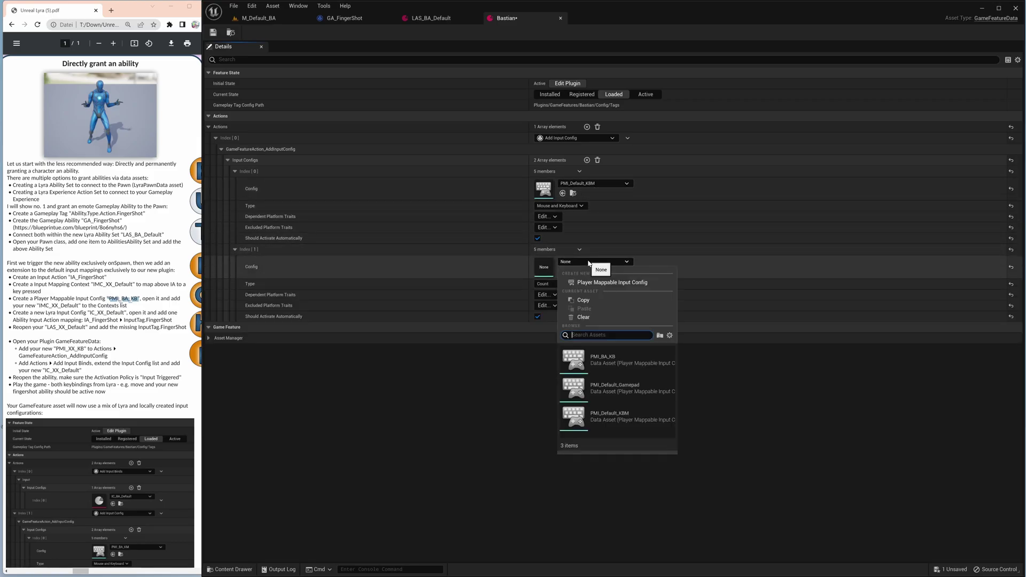
left_click(610, 360)
left_click(551, 283)
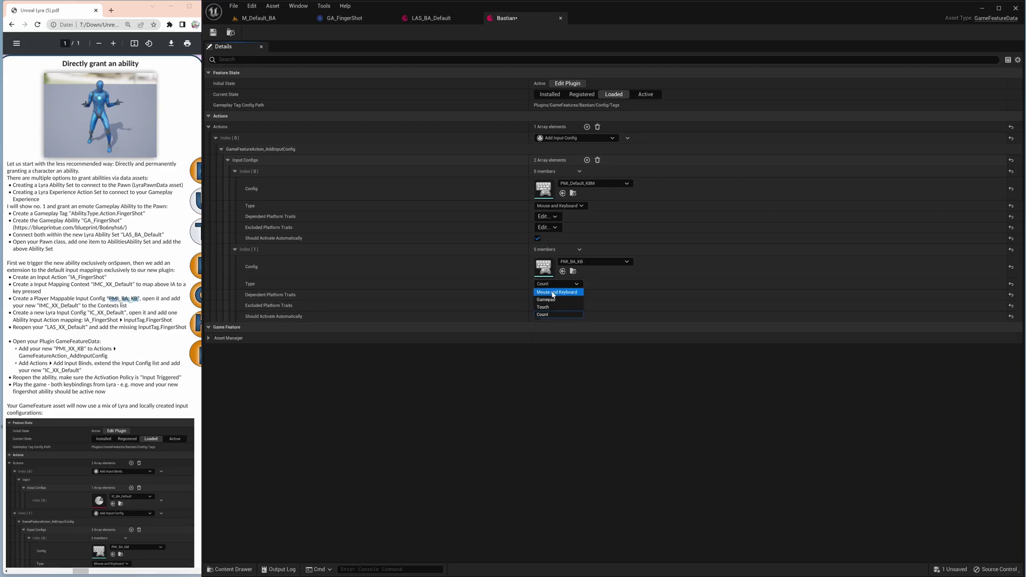
left_click(553, 293)
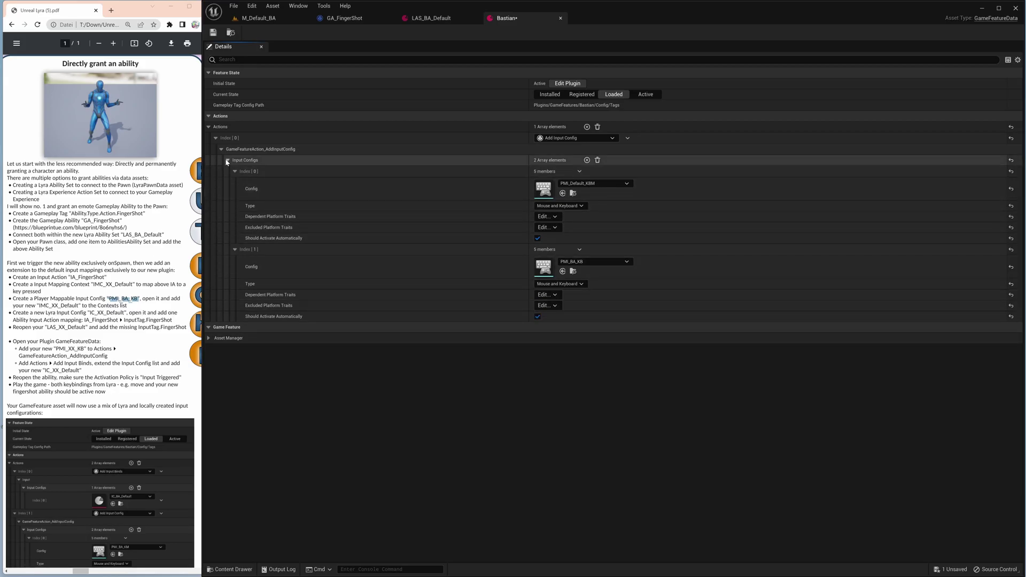
left_click(216, 139)
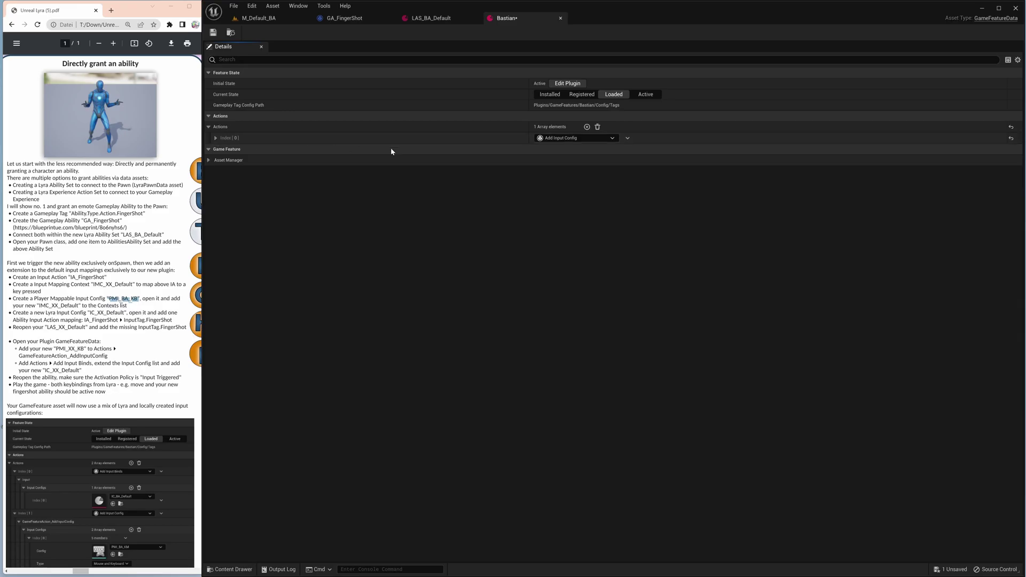
Step: Add a second Add Input Binds action using IC_BA_Default as its input config
left_click(588, 127)
left_click(558, 150)
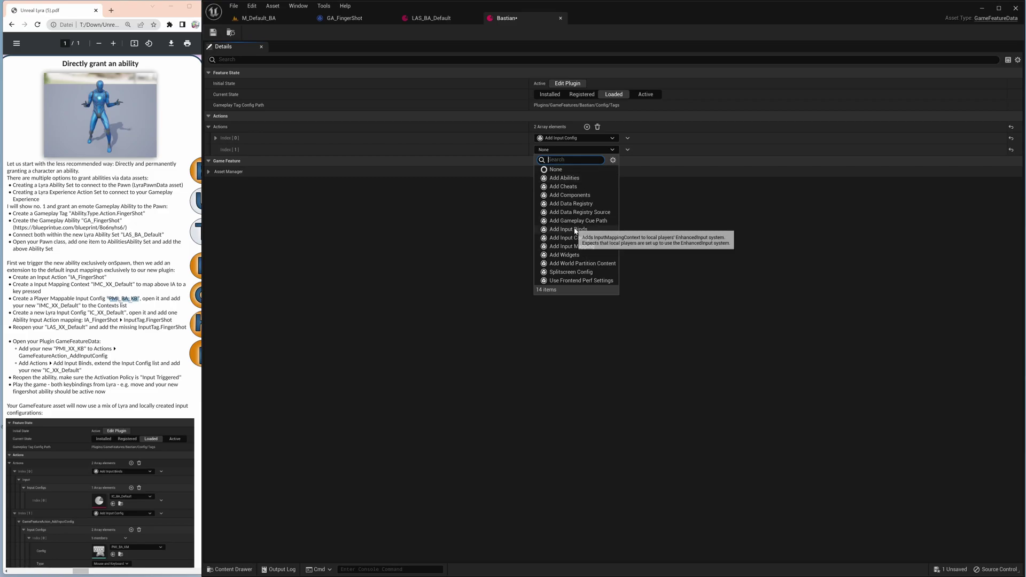
left_click(575, 230)
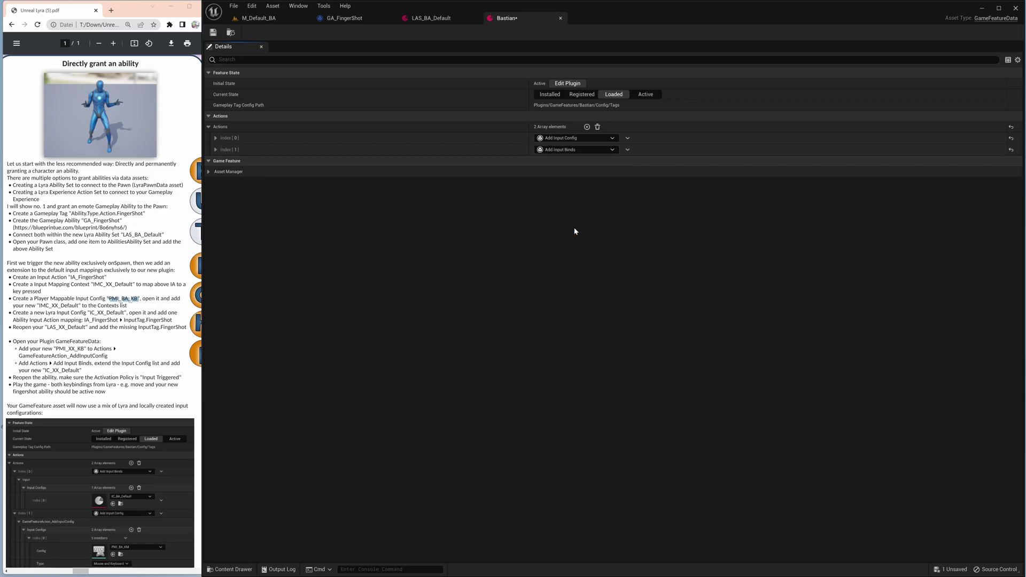
left_click(215, 150)
left_click(221, 161)
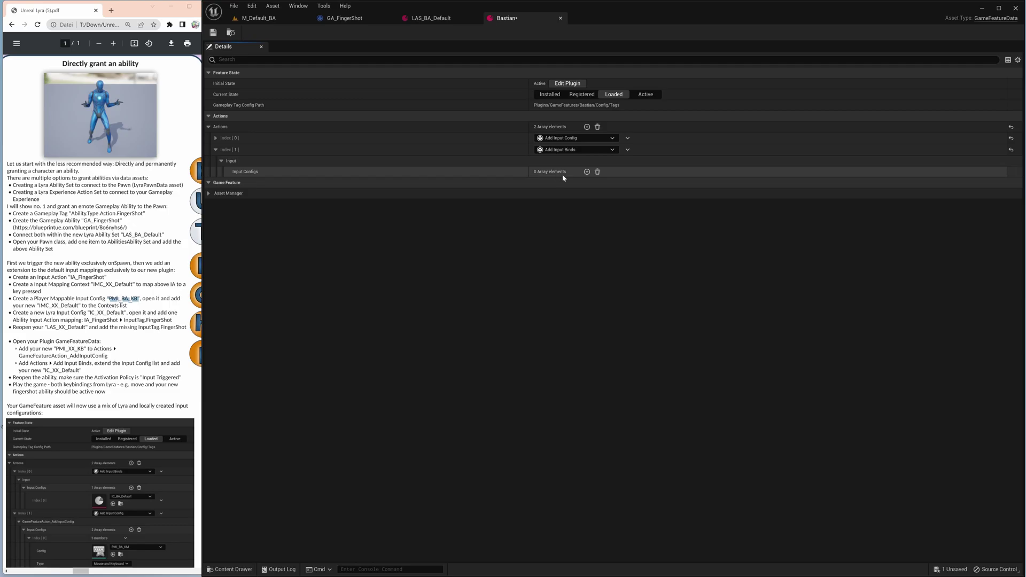
left_click(587, 172)
left_click(575, 185)
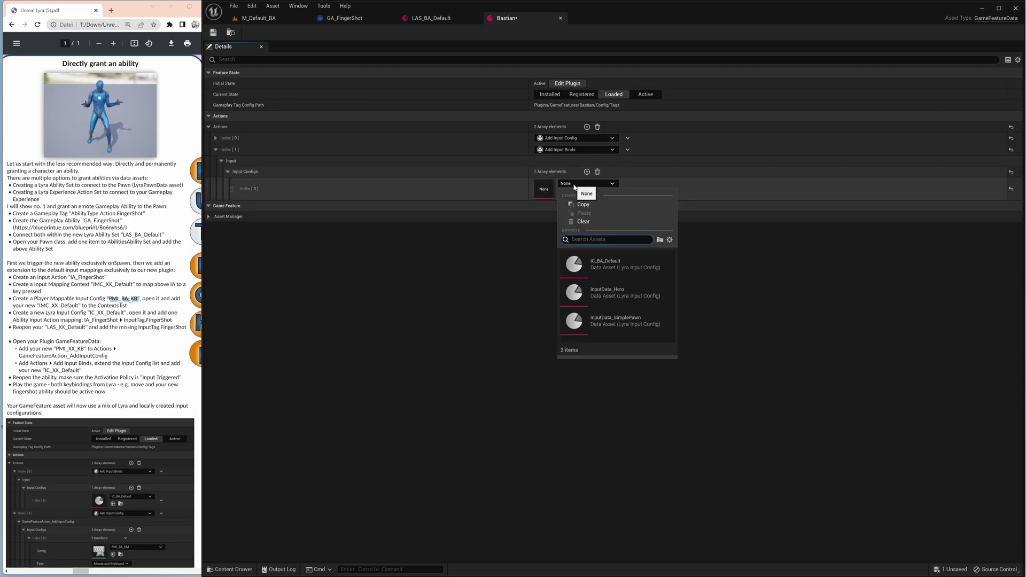
left_click(618, 264)
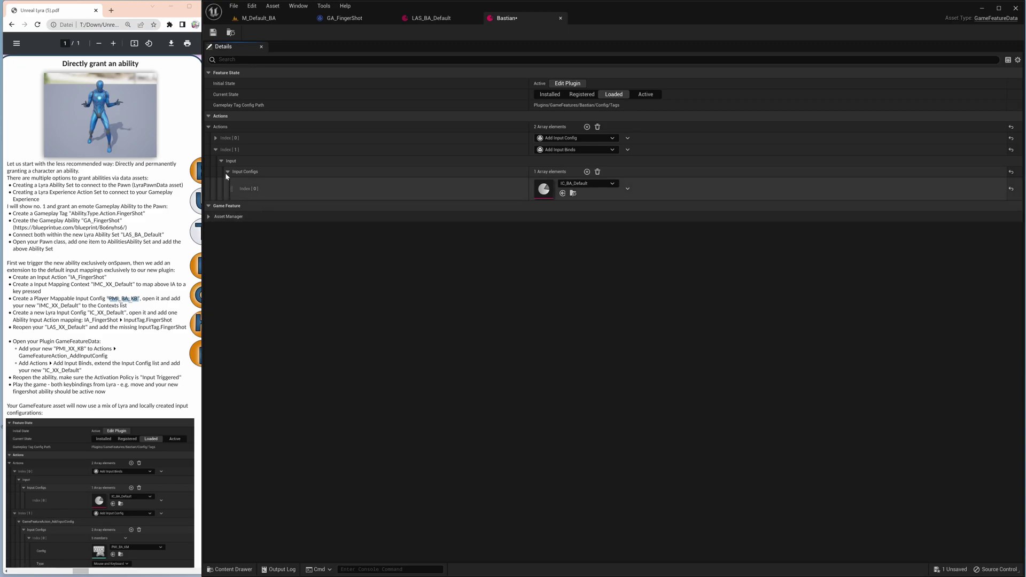
Step: Verify the first action's input configs include PMI_BA_KB, then save the Bastian feature data
left_click(215, 138)
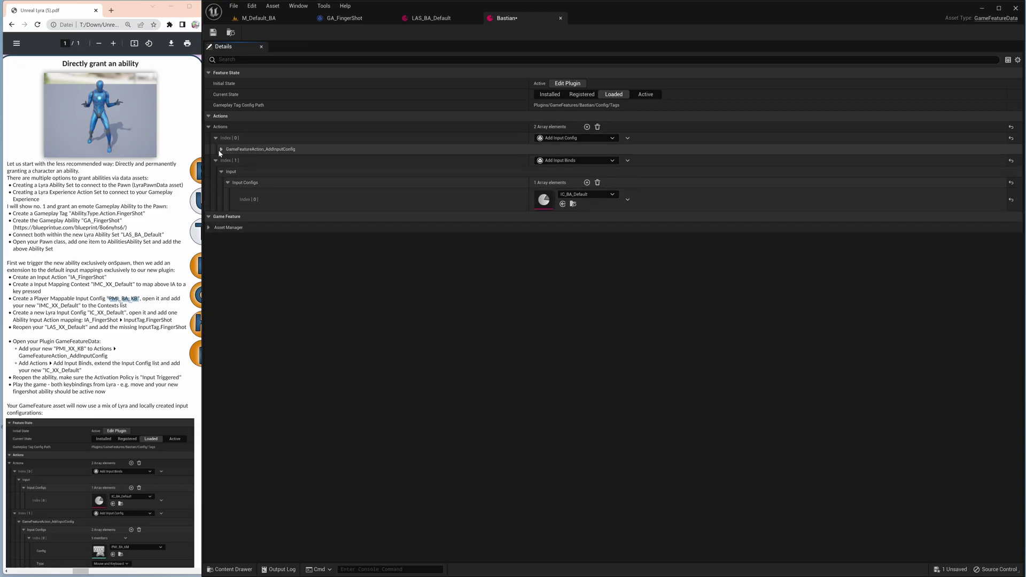
left_click(221, 149)
left_click(228, 160)
left_click(236, 171)
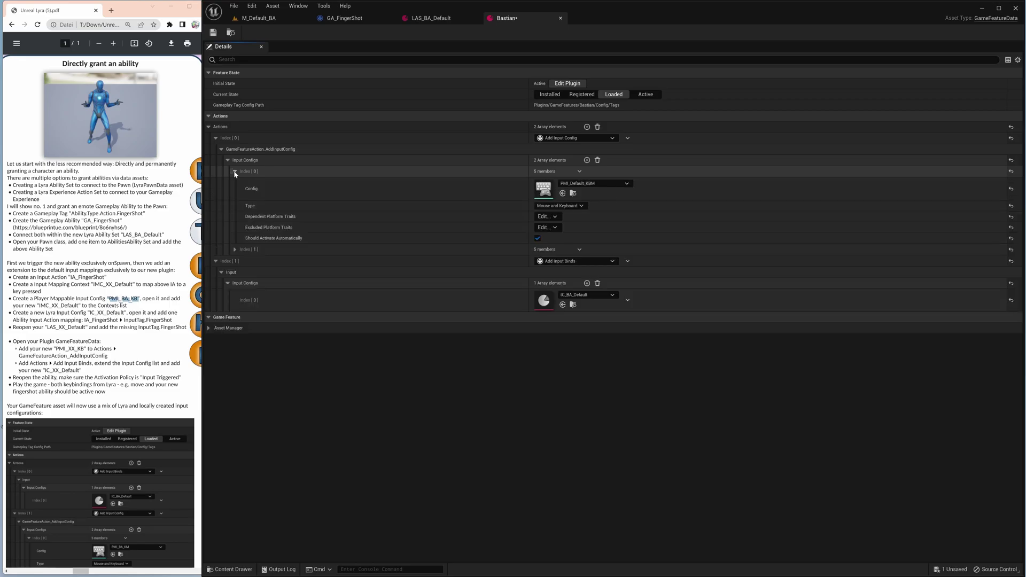
left_click(235, 249)
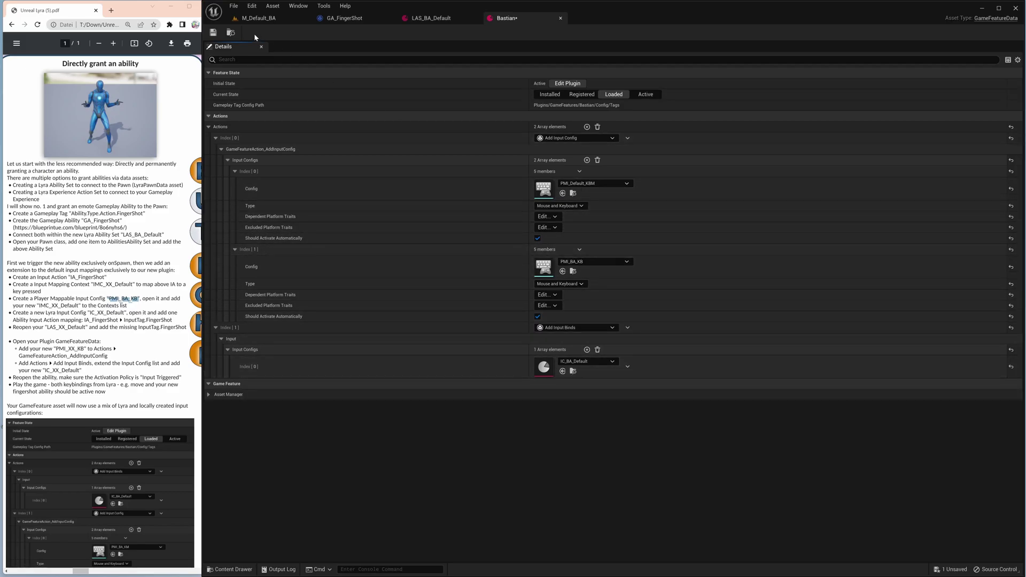
left_click(213, 33)
Step: Play the M_Default_BA level, run the character forward and trigger the FingerShot emote with F
left_click(238, 19)
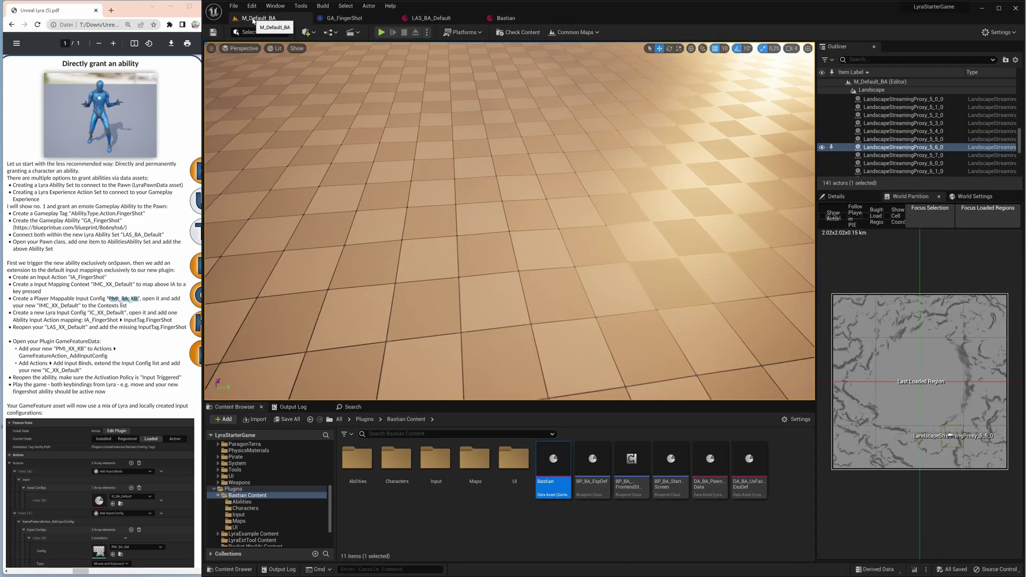
left_click(382, 32)
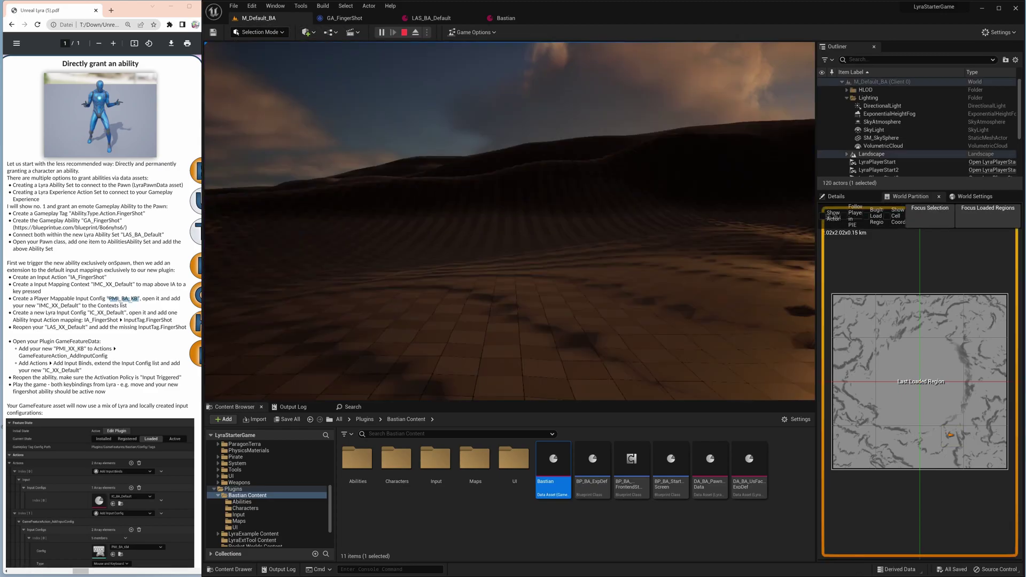
key("w")
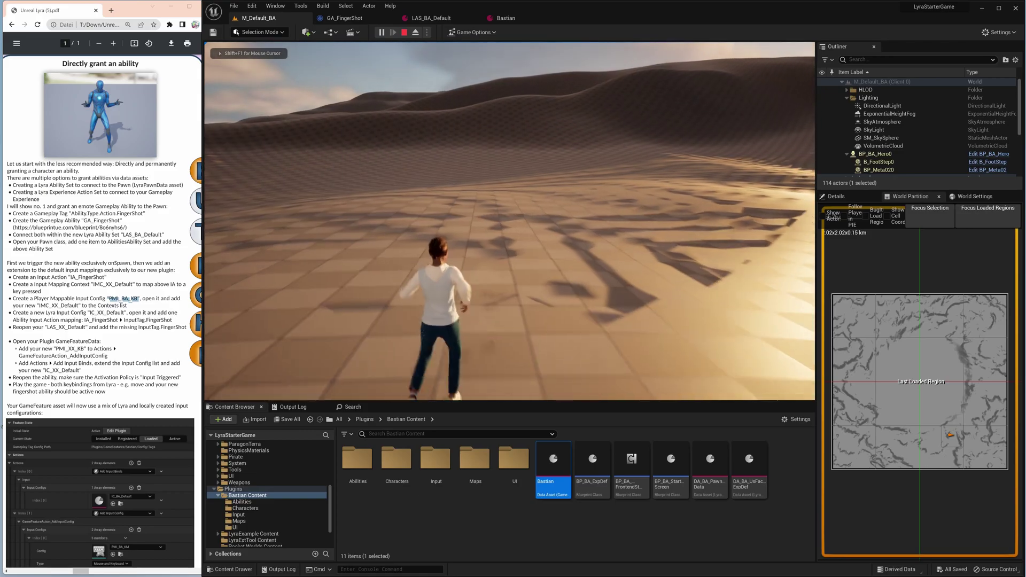
key("f")
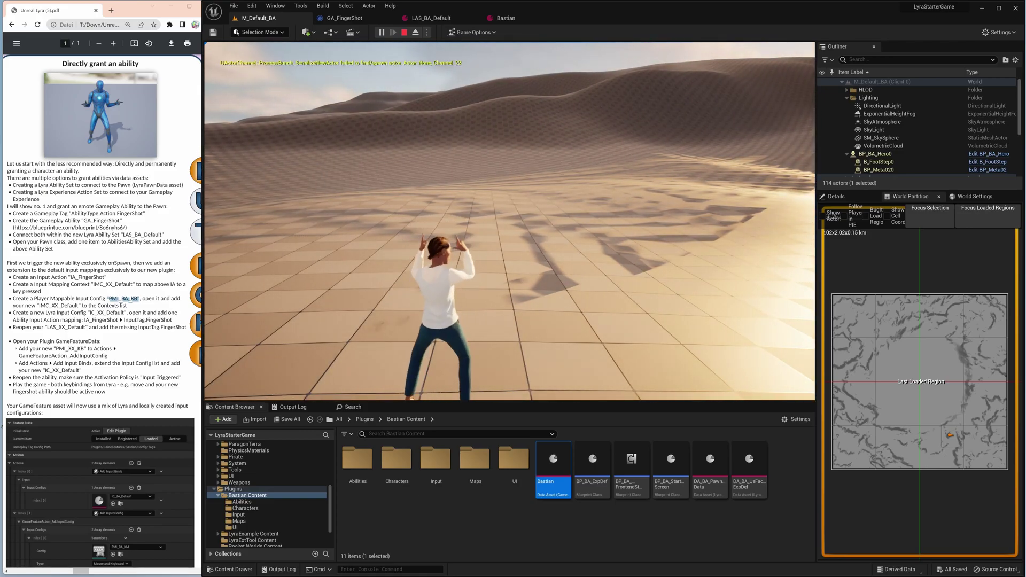
Step: Crouch, run across the tiled plain, trigger FingerShot again, then release the game and stop playing
key("c")
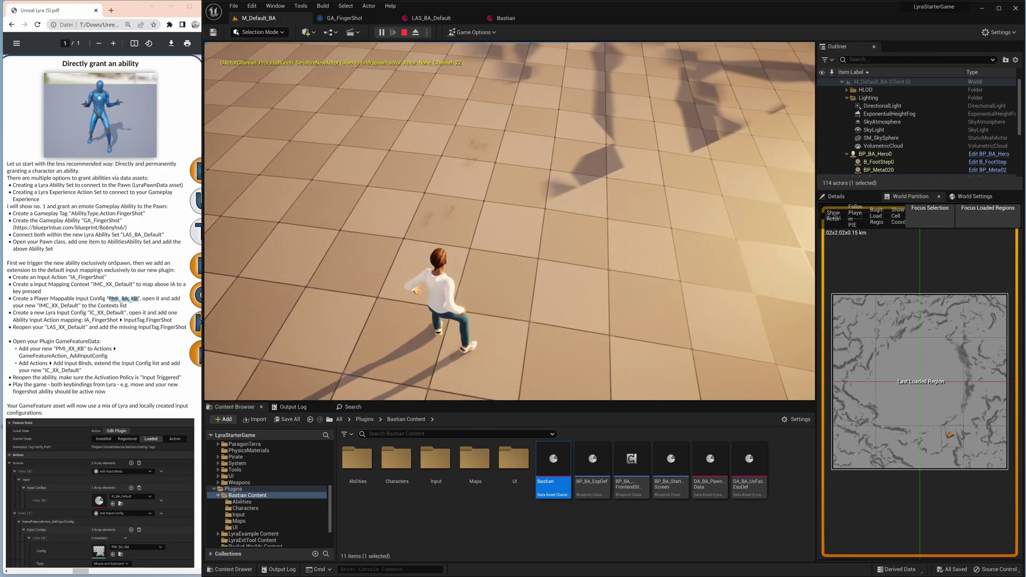
key("c")
key("w")
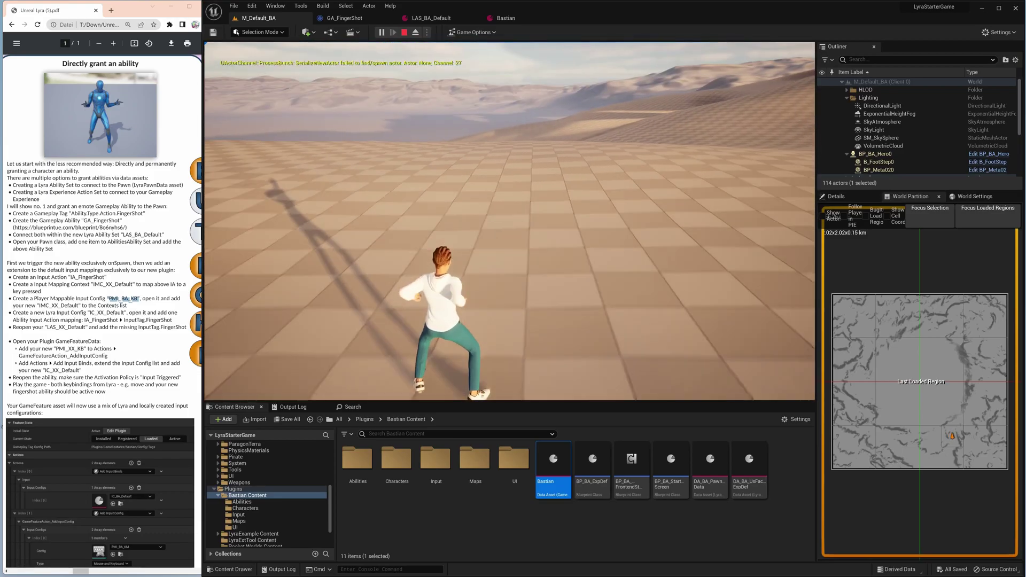
key("w")
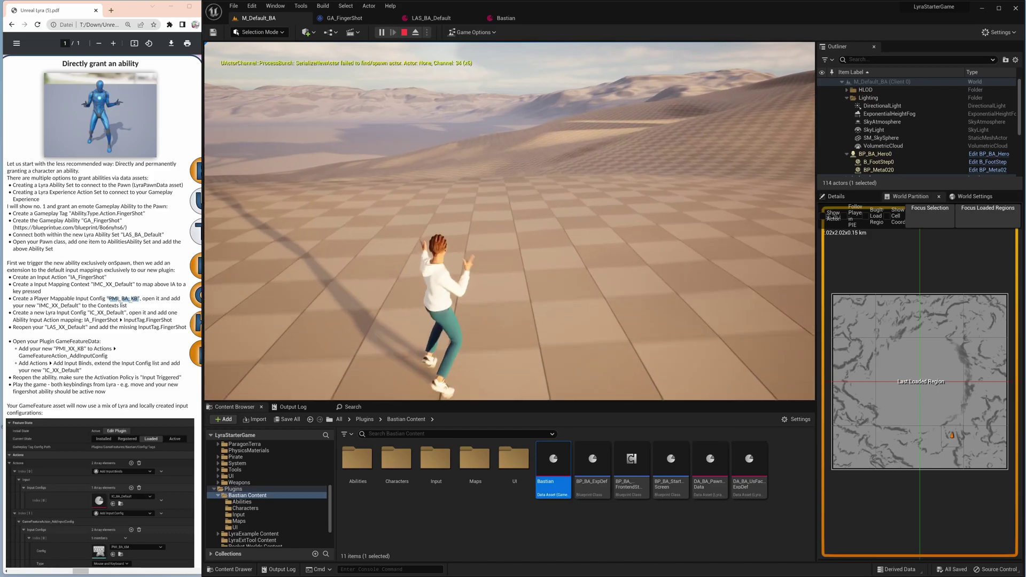
key("f")
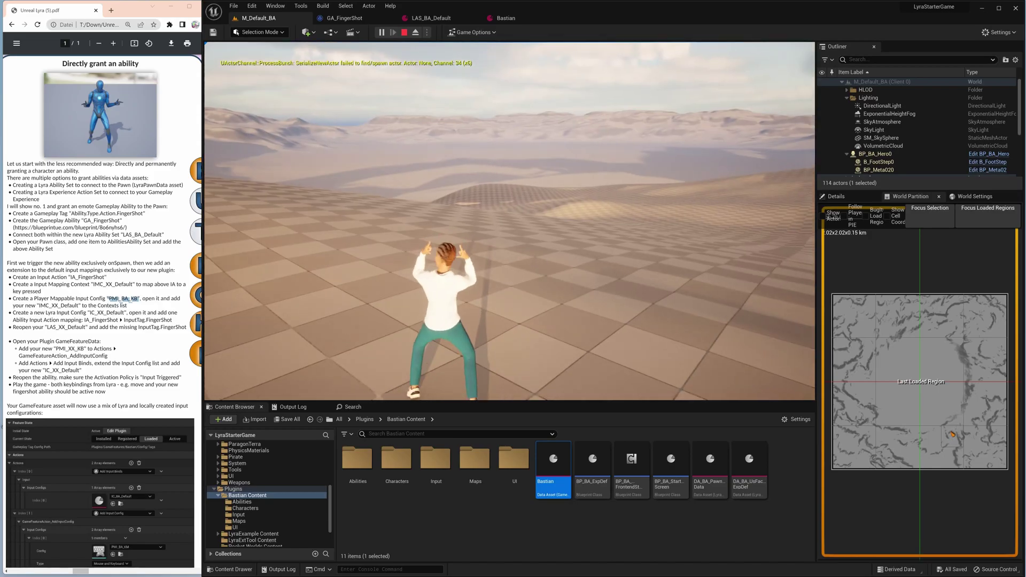
key("alt+Tab")
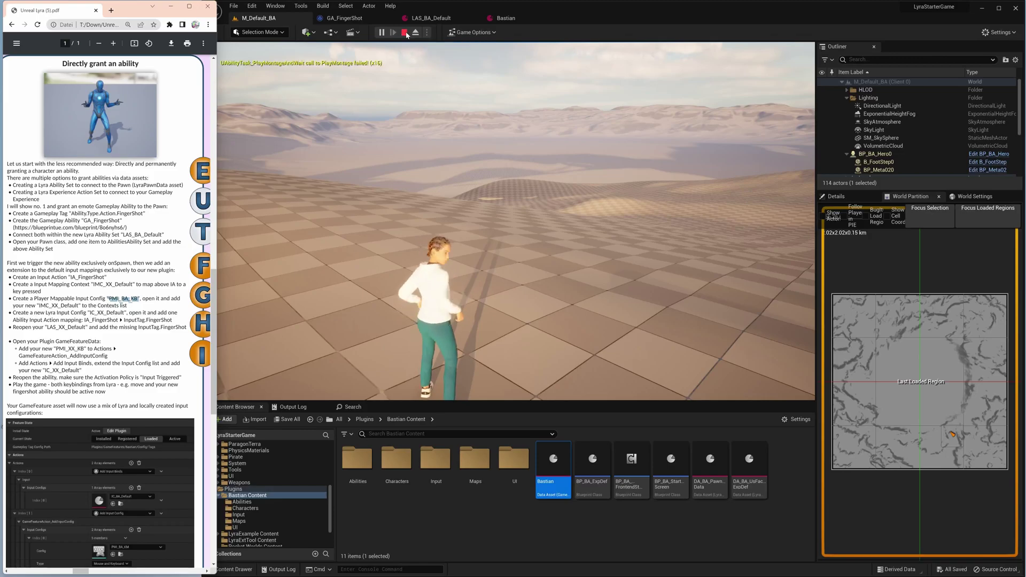
left_click(404, 33)
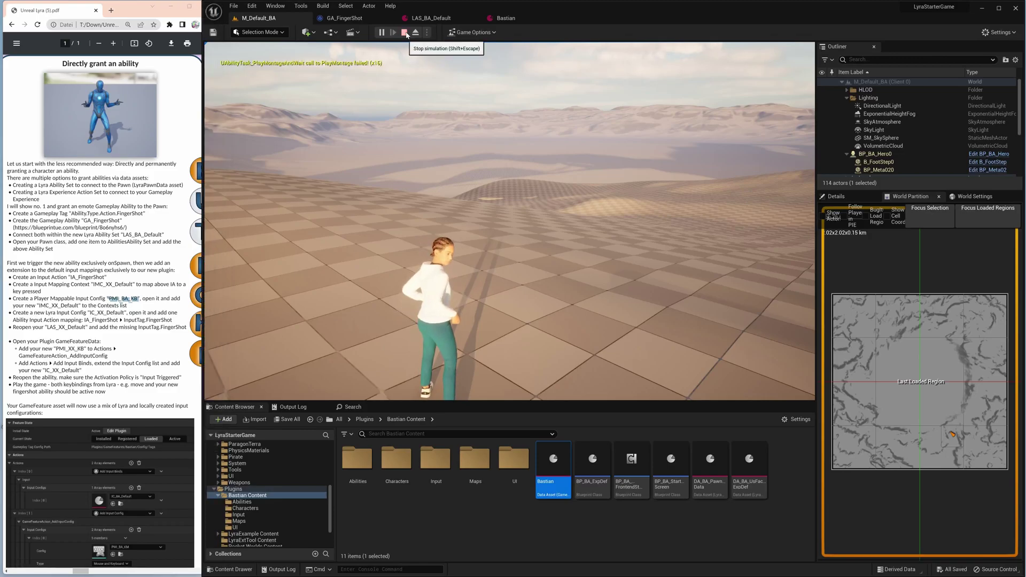
left_click(135, 309)
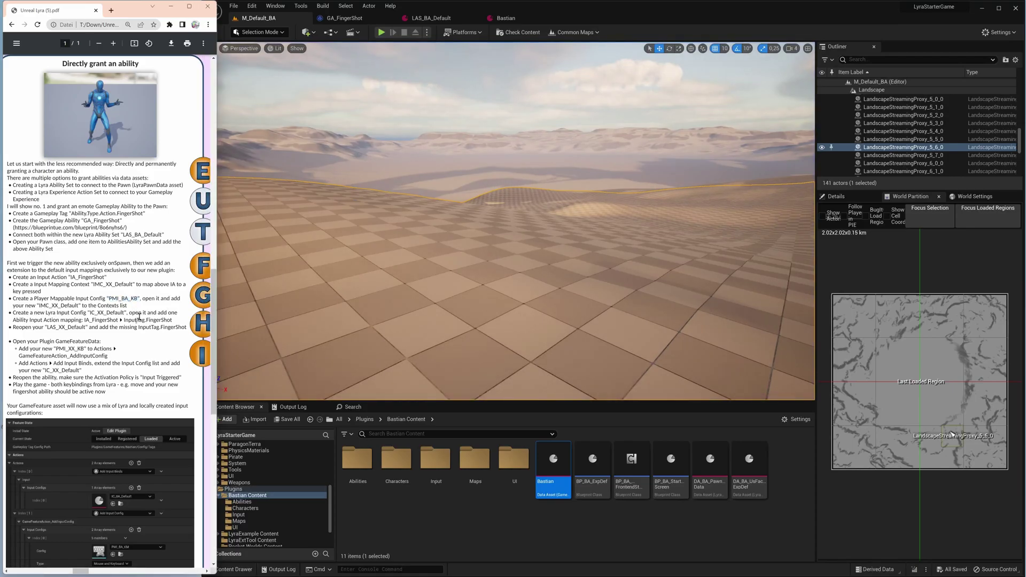
scroll(116, 265, "down", 1)
scroll(117, 265, "up", 1)
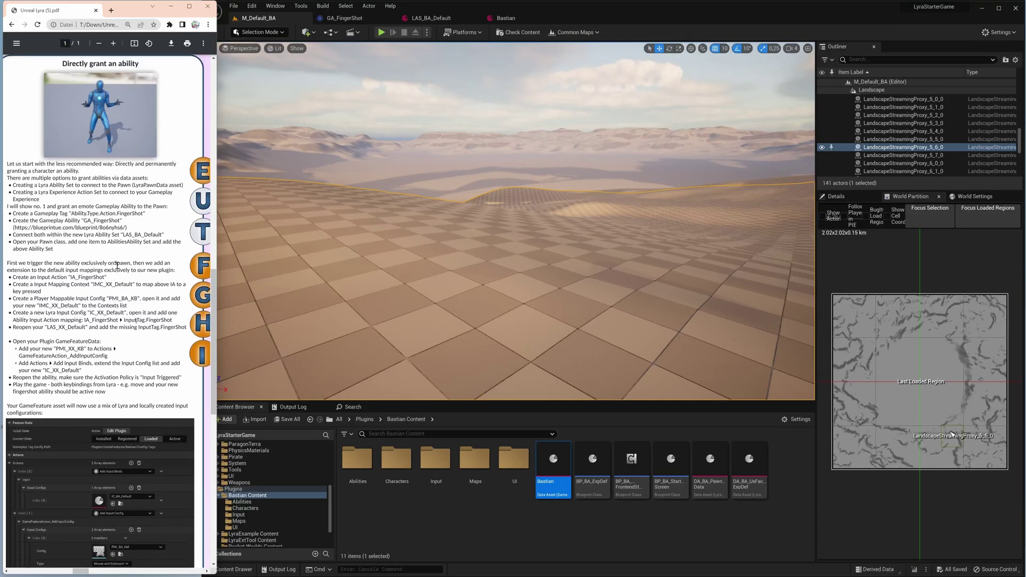